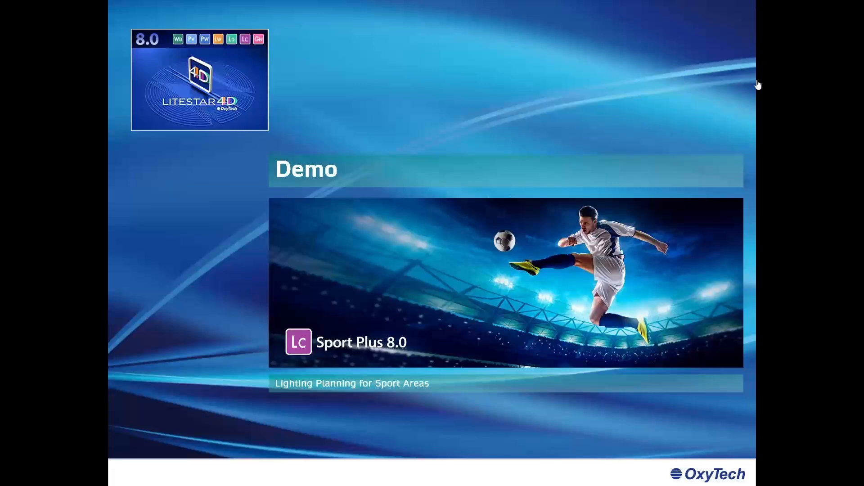
Switch to LiteCalc and create a rectangular area about 16.7 by 12.6 m around the origin, accepting the default area creation parameters.
{"action": "key", "text": "alt+Tab"}
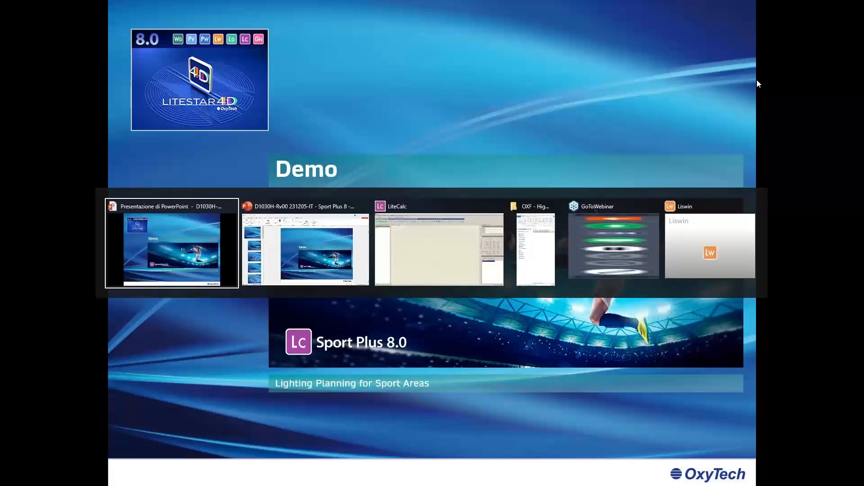
{"action": "key", "text": "alt+Tab"}
{"action": "key", "text": "alt+Tab"}
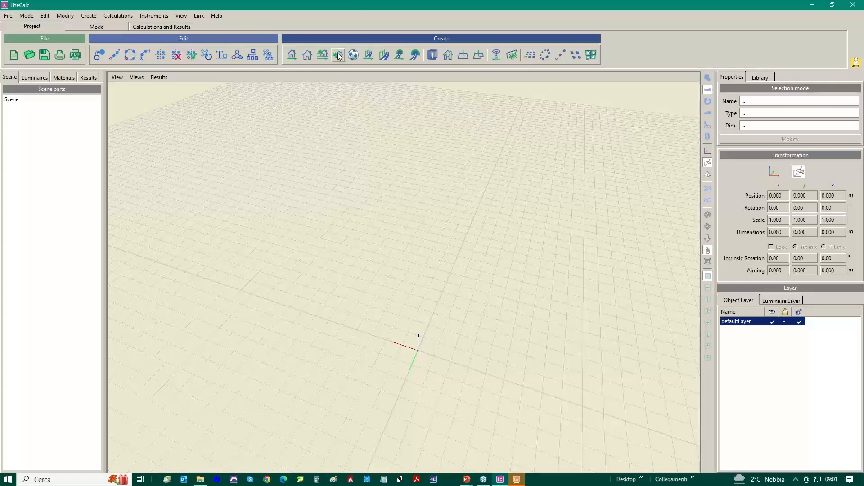
{"action": "middle_click_drag", "start_coordinate": [434, 318], "coordinate": [461, 312]}
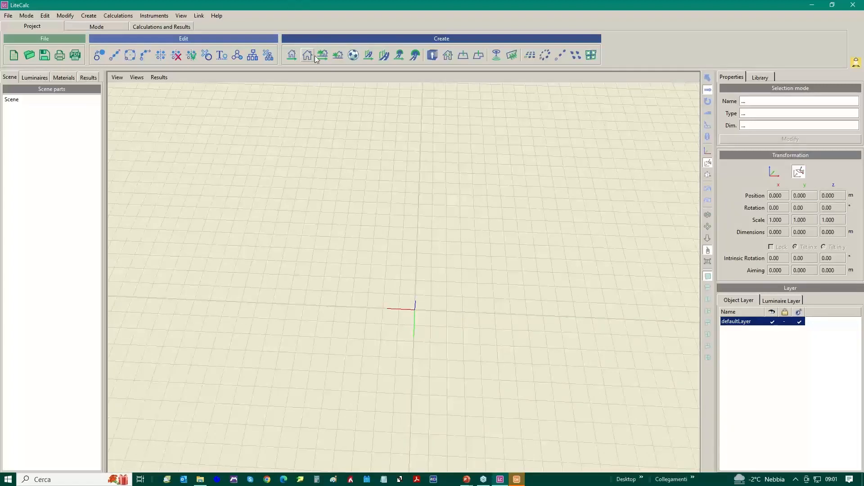
{"action": "left_click", "coordinate": [338, 55]}
{"action": "mouse_move", "coordinate": [320, 201]}
{"action": "left_mouse_down"}
{"action": "mouse_move", "coordinate": [311, 343]}
{"action": "mouse_move", "coordinate": [535, 370]}
{"action": "mouse_move", "coordinate": [568, 418]}
{"action": "mouse_move", "coordinate": [580, 395]}
{"action": "left_mouse_up"}
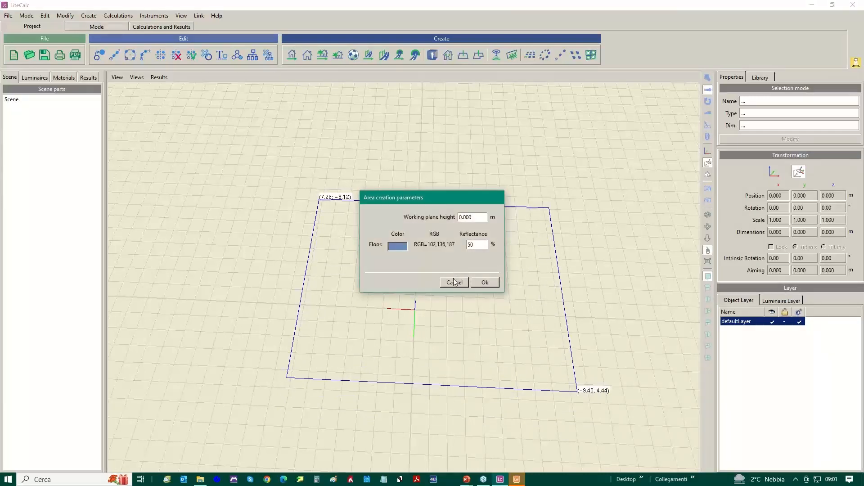
{"action": "left_click", "coordinate": [484, 283]}
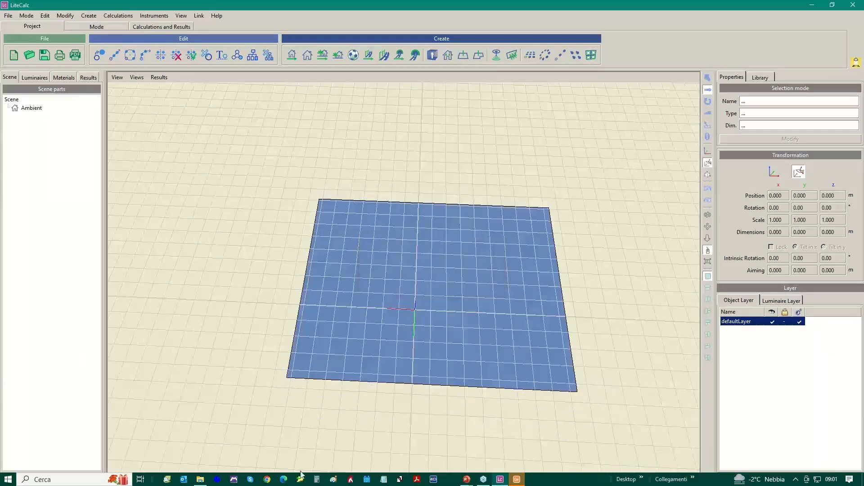
Switch to Liswin and show the luminaires of manufacturer Novvalight Industria e Comercio S.A., with the window moved clear of the area.
{"action": "left_click", "coordinate": [517, 481]}
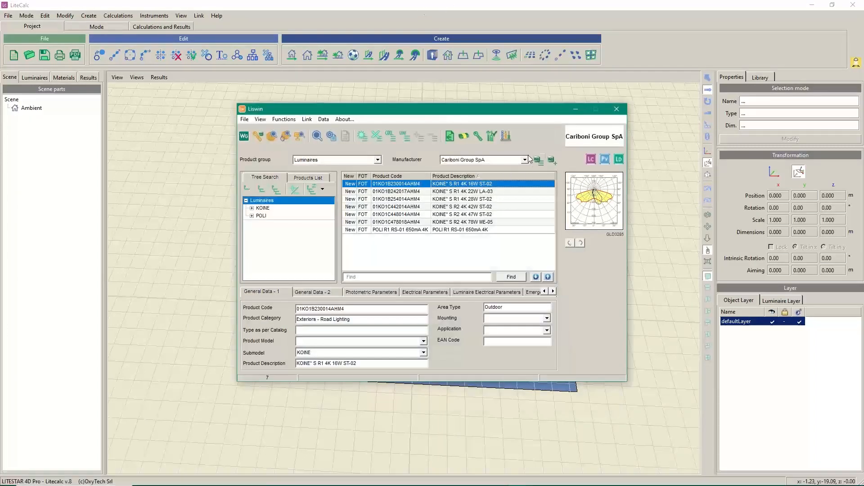
{"action": "left_click", "coordinate": [525, 160]}
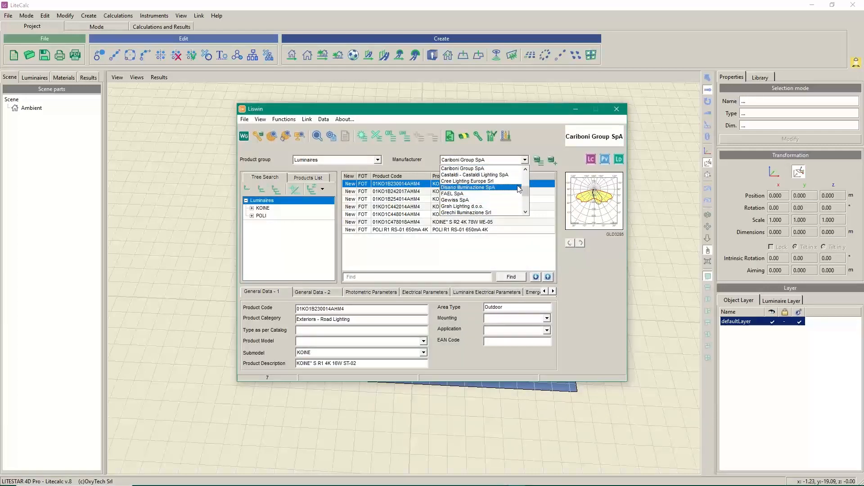
{"action": "scroll", "coordinate": [525, 191], "scroll_direction": "down", "scroll_amount": 3}
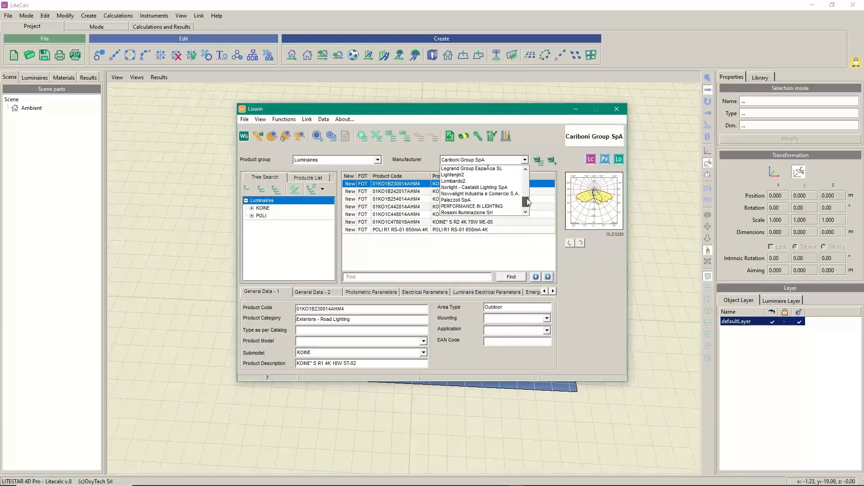
{"action": "left_click", "coordinate": [473, 195]}
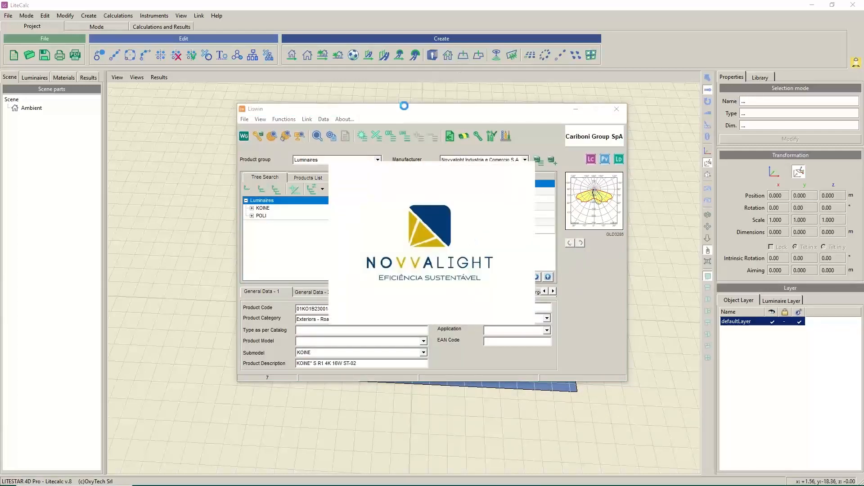
{"action": "left_click_drag", "start_coordinate": [398, 111], "coordinate": [581, 96]}
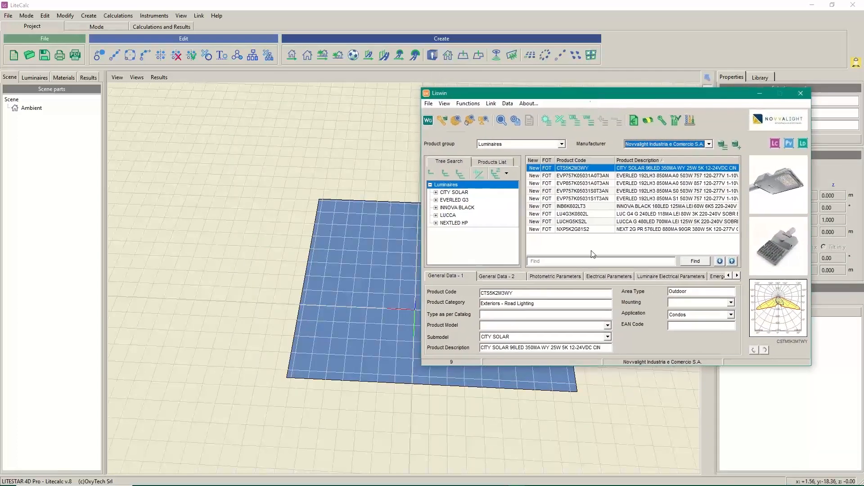
Insert luminaire EVP857K05031A0T3AN from Liswin into the blue area and minimize the Liswin window.
{"action": "left_click", "coordinate": [576, 183]}
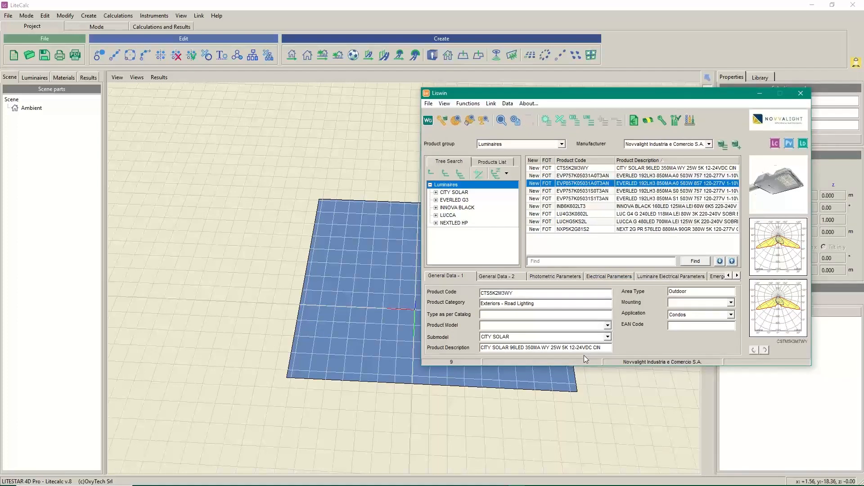
{"action": "left_click_drag", "start_coordinate": [786, 182], "coordinate": [372, 293]}
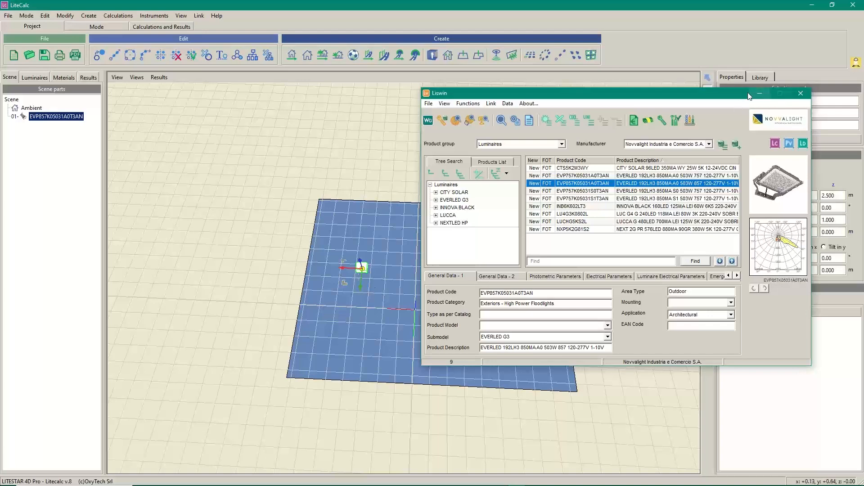
{"action": "left_click", "coordinate": [760, 95]}
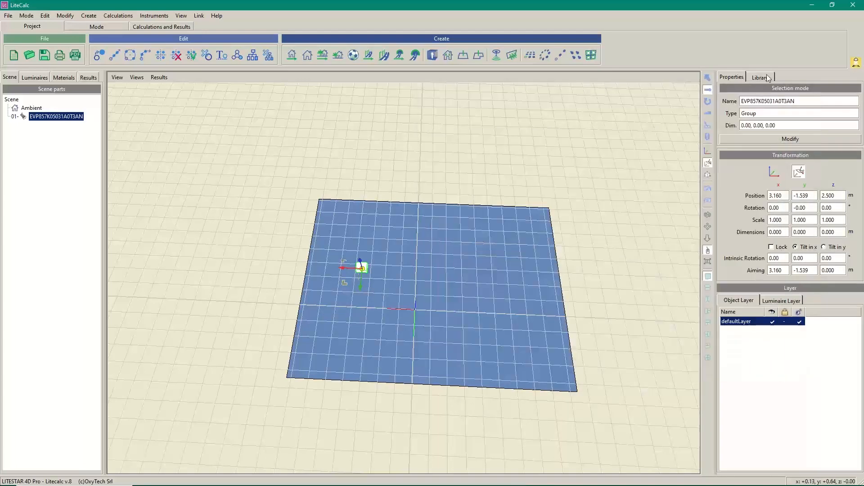
Insert luminaire 306338 from the PERFORMANCE IN LIGHTING library catalog into the area, beside the first luminaire.
{"action": "left_click", "coordinate": [760, 78]}
{"action": "left_click", "coordinate": [747, 152]}
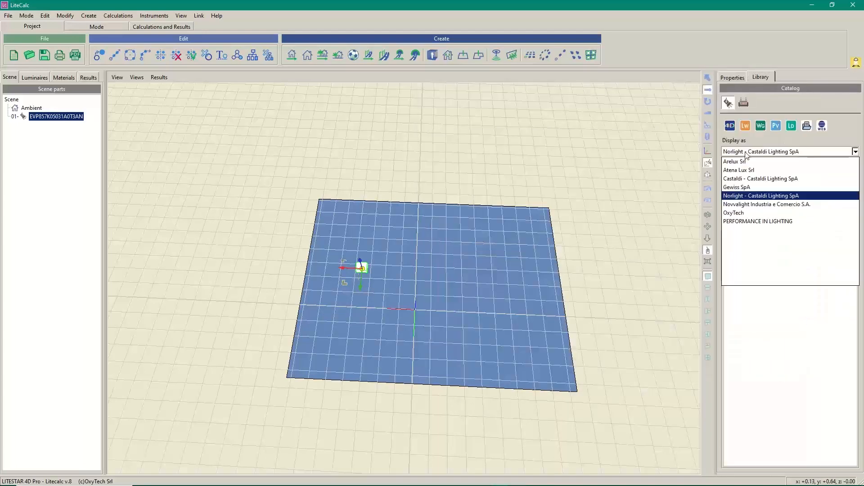
{"action": "left_click", "coordinate": [744, 222]}
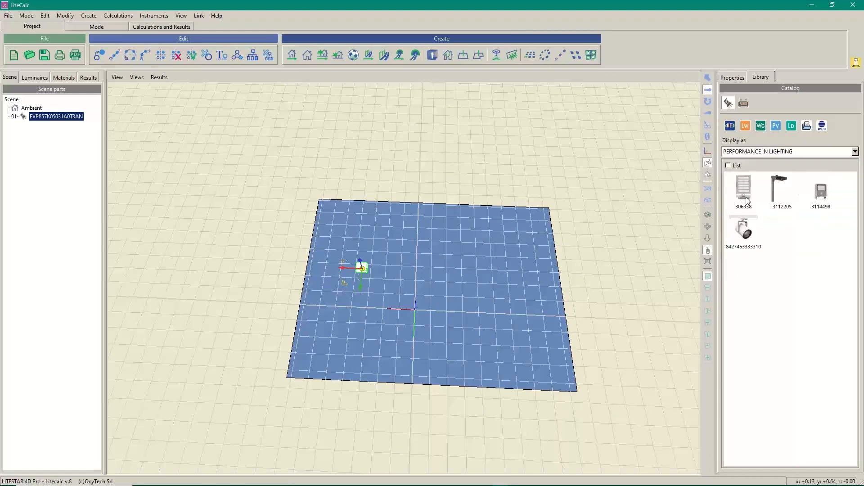
{"action": "left_click_drag", "start_coordinate": [745, 187], "coordinate": [422, 276]}
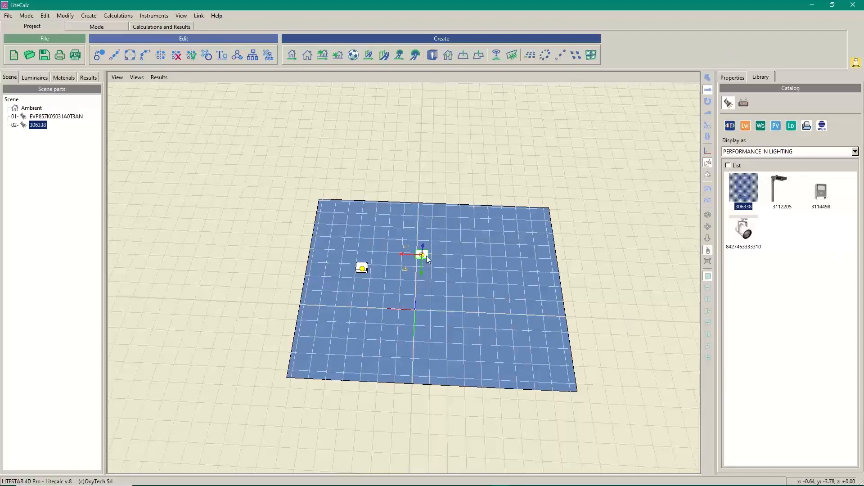
Fit the scene to the selected Ambient and display the photometric solids of both luminaires.
{"action": "right_click_drag", "start_coordinate": [462, 293], "coordinate": [484, 190]}
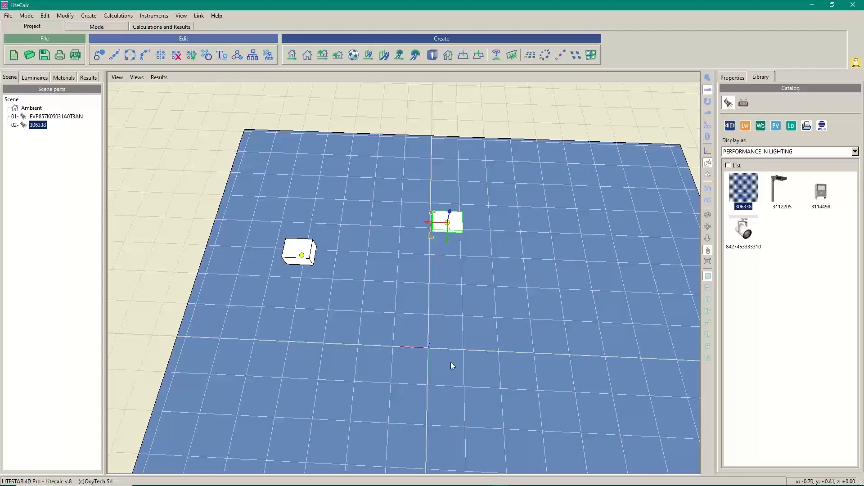
{"action": "middle_click_drag", "start_coordinate": [450, 363], "coordinate": [639, 368]}
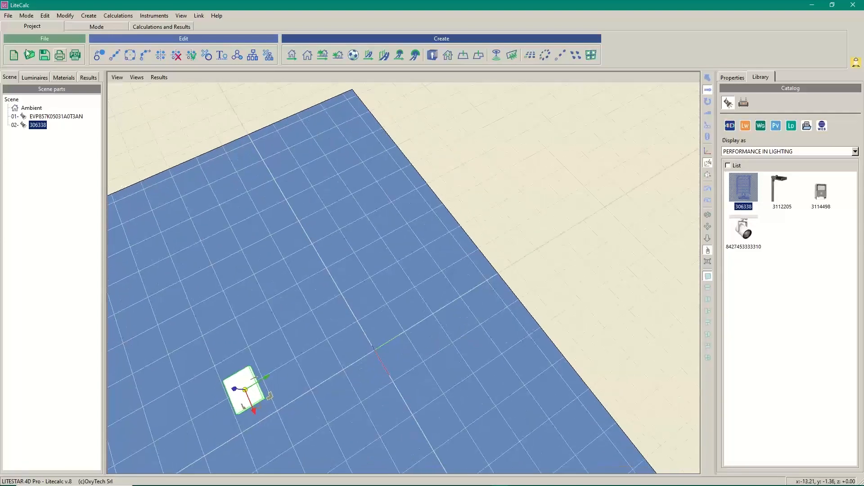
{"action": "left_click", "coordinate": [33, 108]}
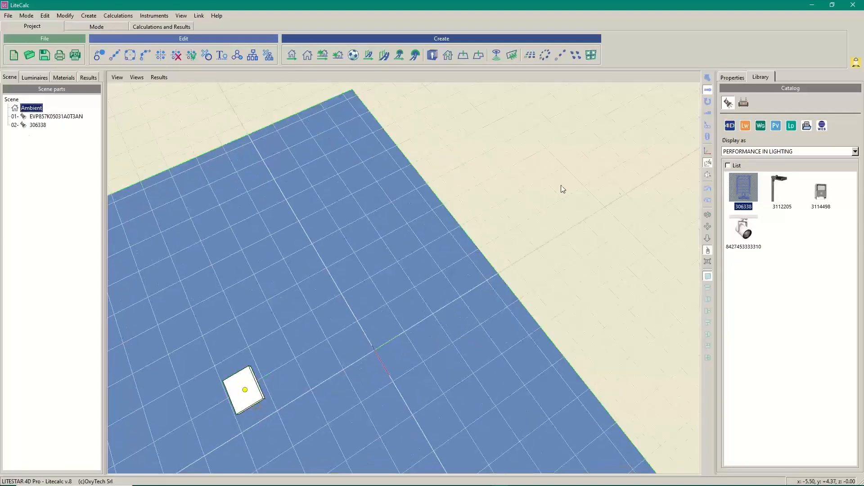
{"action": "left_click", "coordinate": [708, 263]}
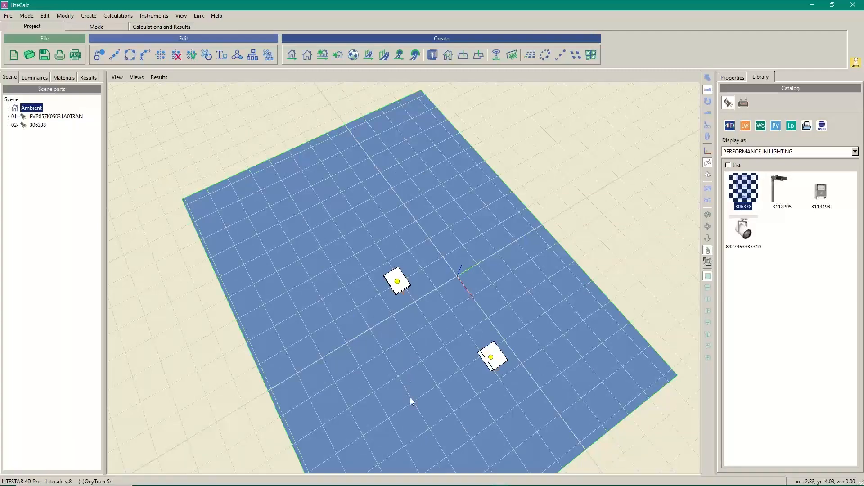
{"action": "middle_click_drag", "start_coordinate": [456, 399], "coordinate": [520, 377]}
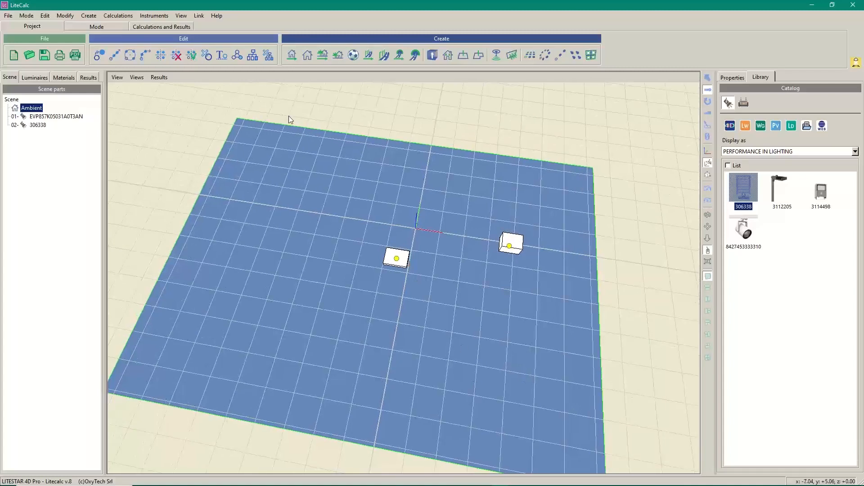
{"action": "left_click", "coordinate": [117, 77]}
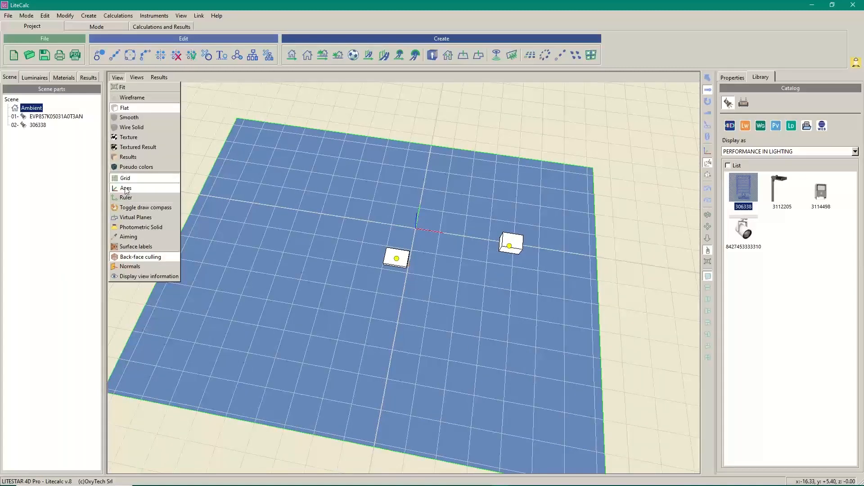
{"action": "left_click", "coordinate": [130, 228]}
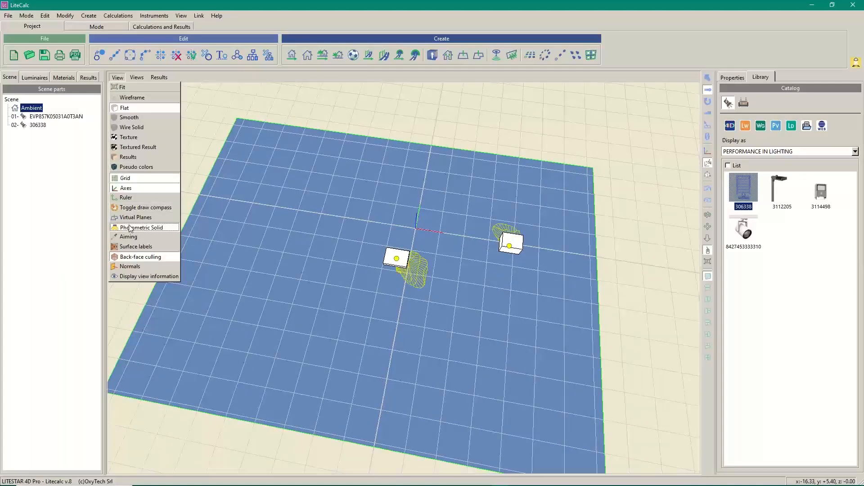
{"action": "left_click", "coordinate": [525, 333]}
{"action": "middle_click_drag", "start_coordinate": [483, 321], "coordinate": [391, 337]}
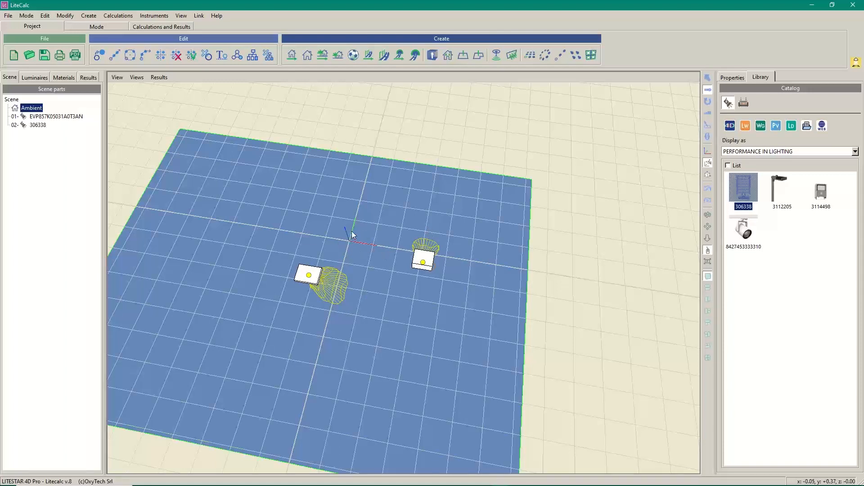
Move luminaire EVP857K05031A0T3AN along its X axis to about -1.5 m.
{"action": "left_click", "coordinate": [426, 261]}
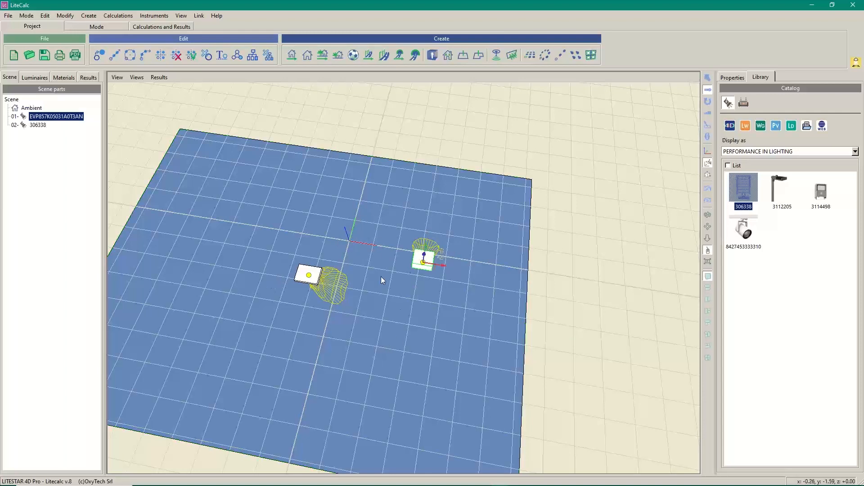
{"action": "scroll", "coordinate": [474, 306], "scroll_direction": "up", "scroll_amount": 4}
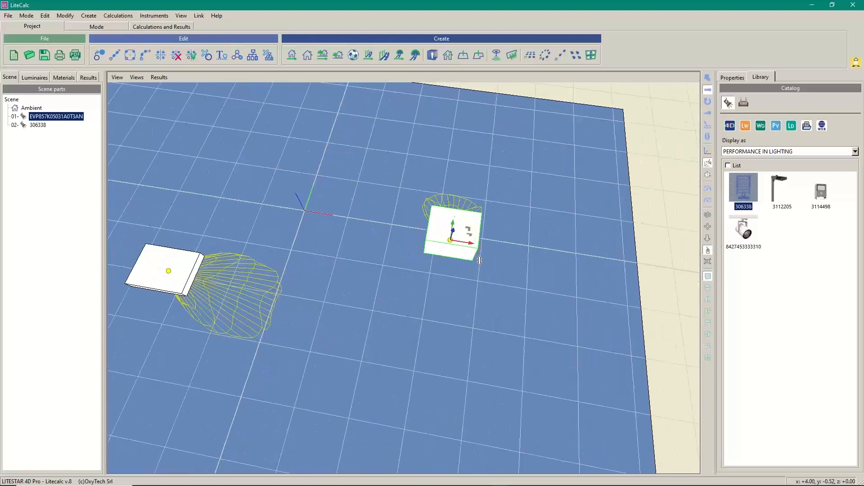
{"action": "scroll", "coordinate": [479, 281], "scroll_direction": "down", "scroll_amount": 2}
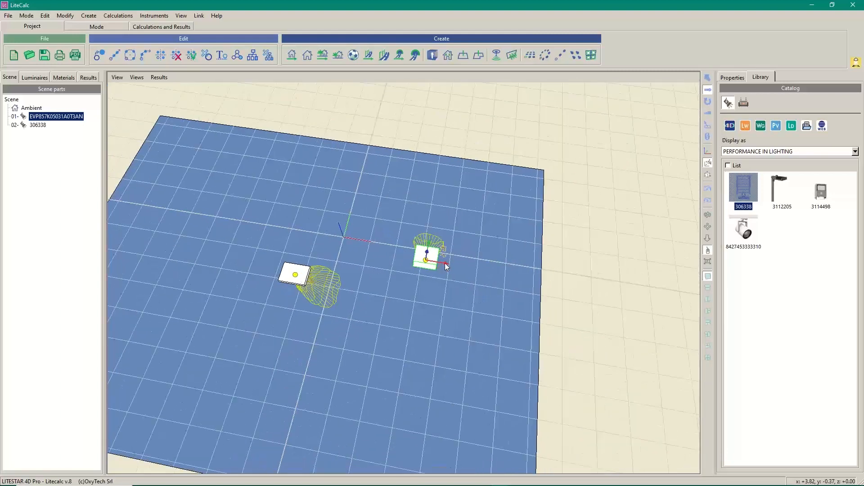
{"action": "left_click_drag", "start_coordinate": [429, 260], "coordinate": [264, 232]}
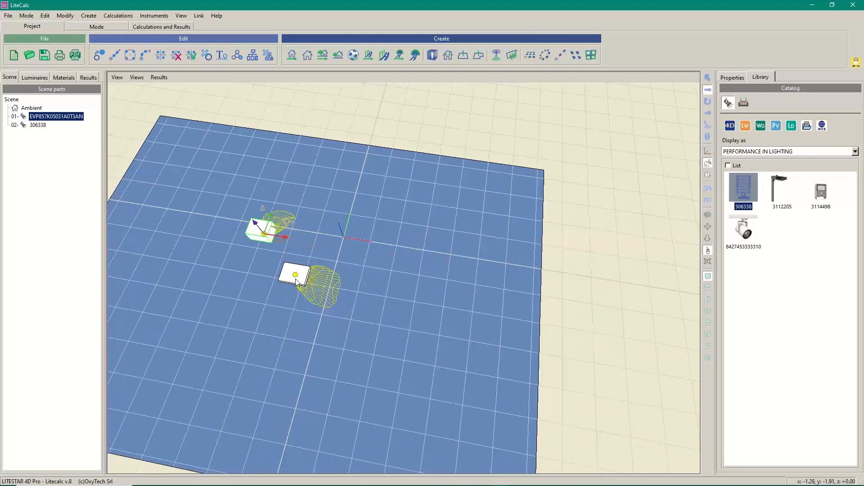
Add luminaire 306338 to the selection, select it alone, and move it along X and Y to just beside the origin.
{"action": "left_click", "coordinate": [296, 282], "text": "ctrl"}
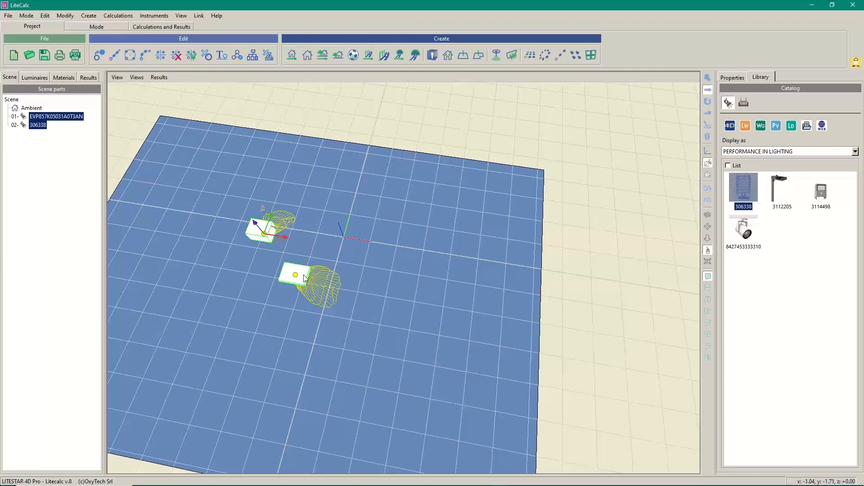
{"action": "left_click", "coordinate": [305, 278]}
{"action": "left_click_drag", "start_coordinate": [315, 264], "coordinate": [406, 240]}
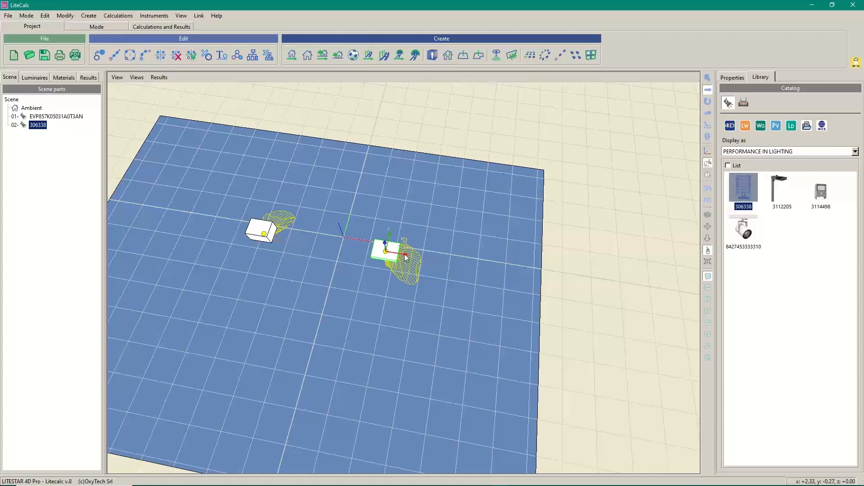
Examine the luminaires' photometric solids up close, and show the properties of luminaire EVP857K05031A0T3AN.
{"action": "right_click_drag", "start_coordinate": [293, 252], "coordinate": [296, 232]}
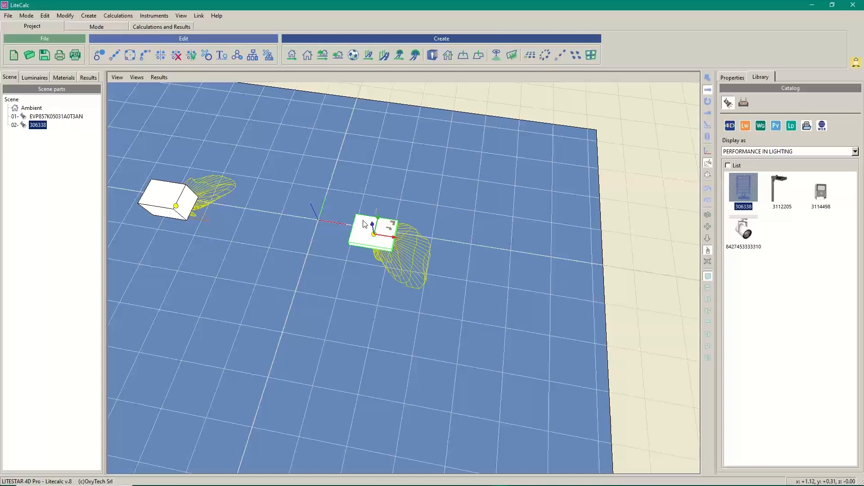
{"action": "scroll", "coordinate": [424, 250], "scroll_direction": "up", "scroll_amount": 5}
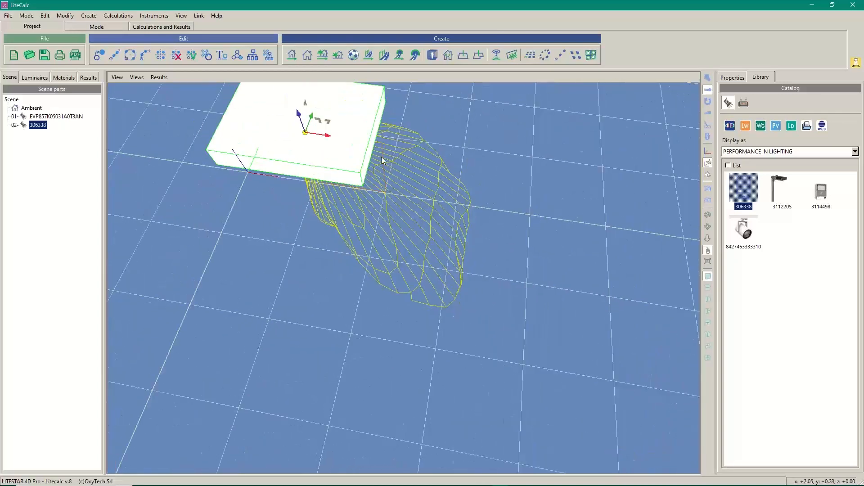
{"action": "scroll", "coordinate": [430, 230], "scroll_direction": "down", "scroll_amount": 5}
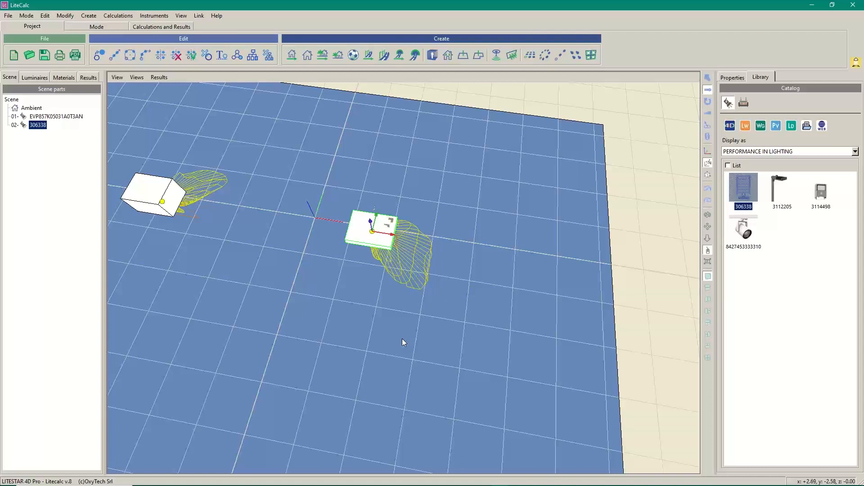
{"action": "left_click", "coordinate": [154, 193]}
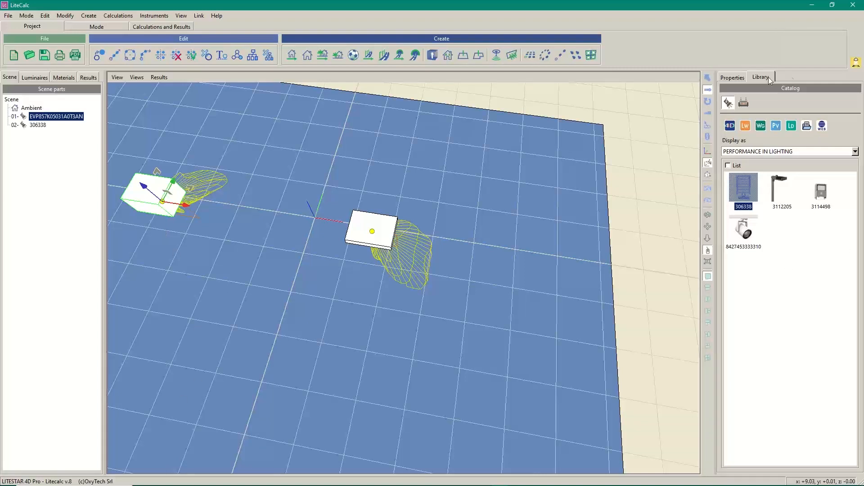
{"action": "left_click", "coordinate": [731, 79]}
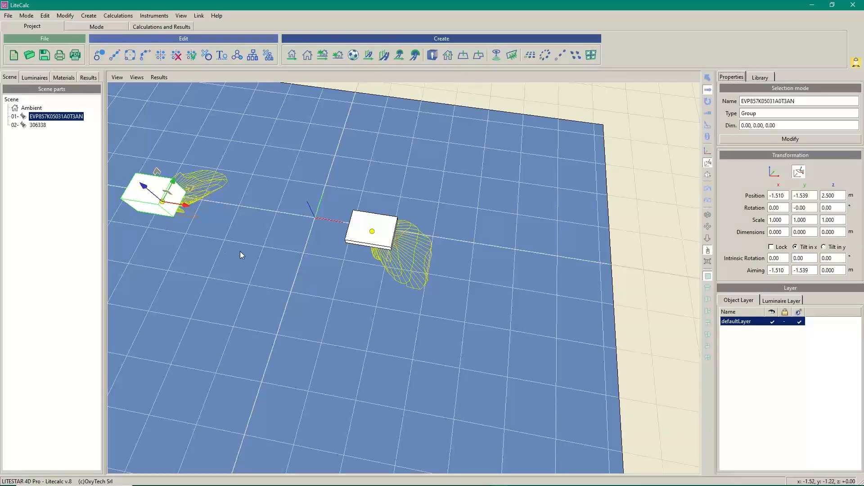
Aim luminaire EVP857K05031A0T3AN at about X -1.55 m, Y -1.16 m on the ground, and switch back to moving objects.
{"action": "middle_click_drag", "start_coordinate": [242, 255], "coordinate": [324, 248]}
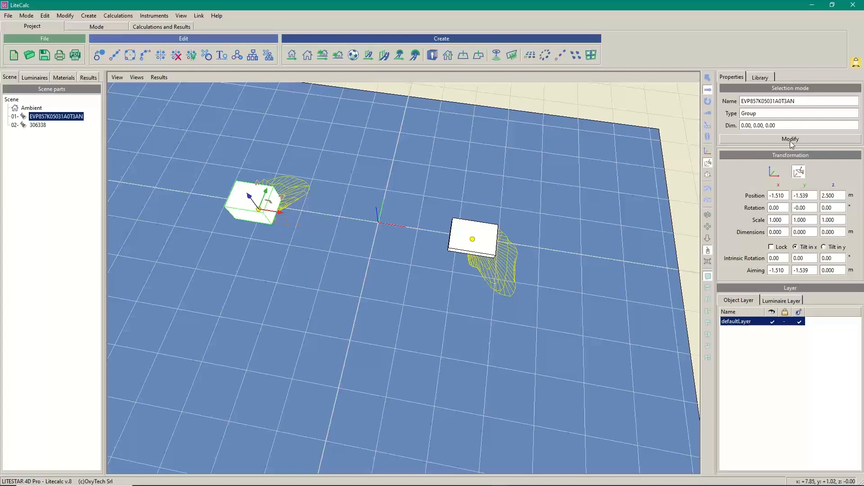
{"action": "left_click", "coordinate": [708, 125]}
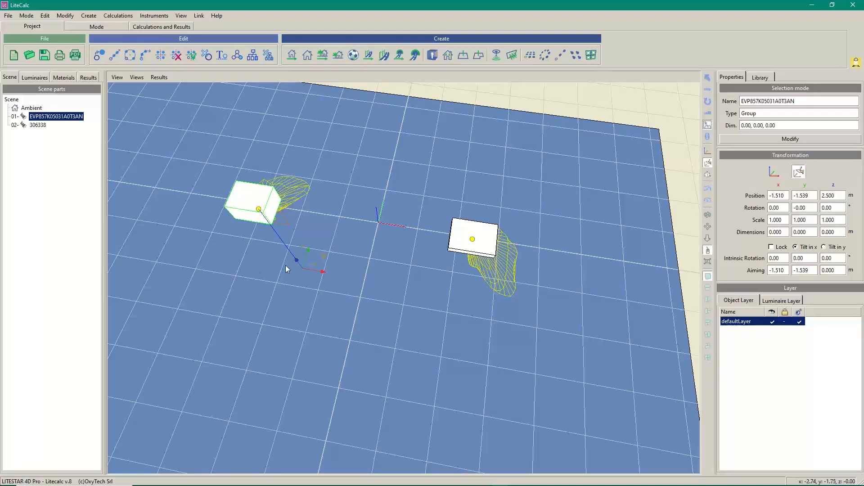
{"action": "mouse_move", "coordinate": [323, 255]}
{"action": "left_mouse_down"}
{"action": "mouse_move", "coordinate": [342, 201]}
{"action": "mouse_move", "coordinate": [347, 239]}
{"action": "mouse_move", "coordinate": [326, 290]}
{"action": "mouse_move", "coordinate": [393, 283]}
{"action": "mouse_move", "coordinate": [410, 161]}
{"action": "mouse_move", "coordinate": [325, 219]}
{"action": "mouse_move", "coordinate": [327, 246]}
{"action": "left_mouse_up"}
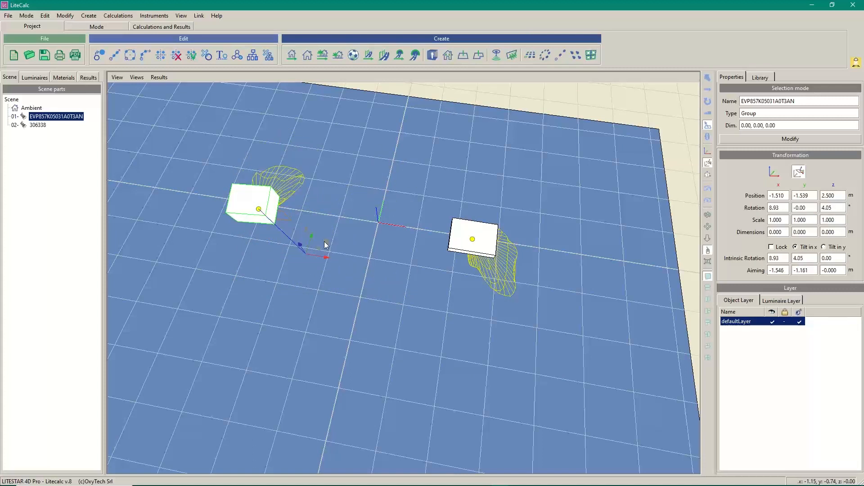
{"action": "left_click", "coordinate": [707, 90]}
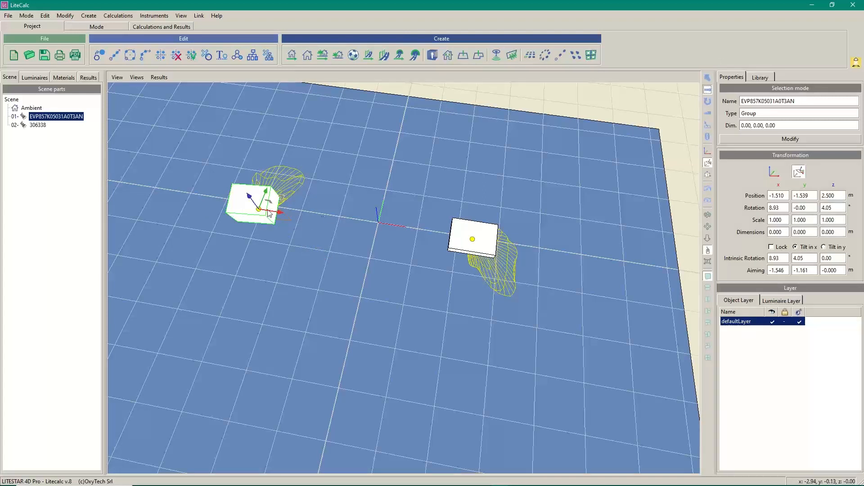
Aim luminaire 306338 at about X 2.69 m, Y -2.25 m on the ground.
{"action": "left_click", "coordinate": [481, 243]}
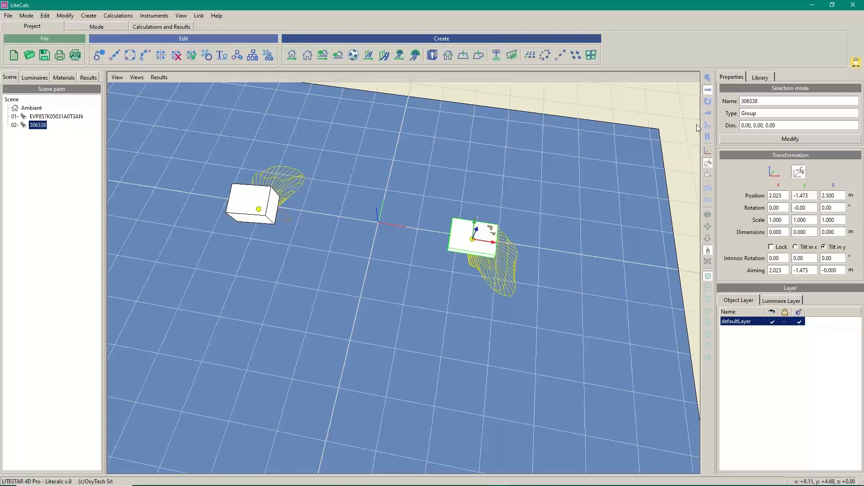
{"action": "left_click", "coordinate": [708, 125]}
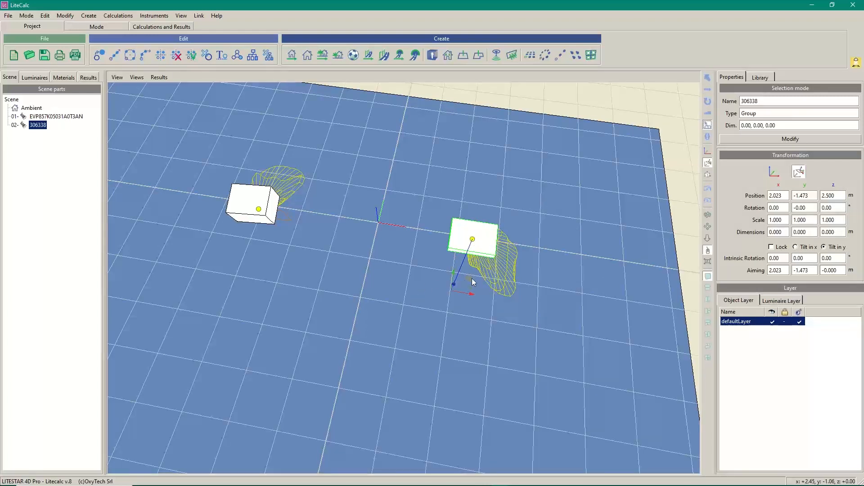
{"action": "left_click_drag", "start_coordinate": [469, 279], "coordinate": [495, 318]}
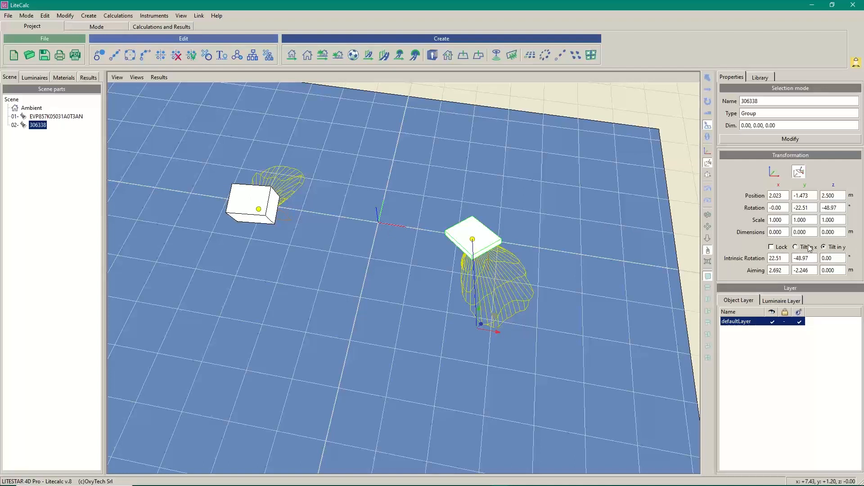
{"action": "mouse_move", "coordinate": [501, 485]}
Set all three intrinsic rotation values of luminaire EVP857K05031A0T3AN to 0.
{"action": "left_click", "coordinate": [248, 206]}
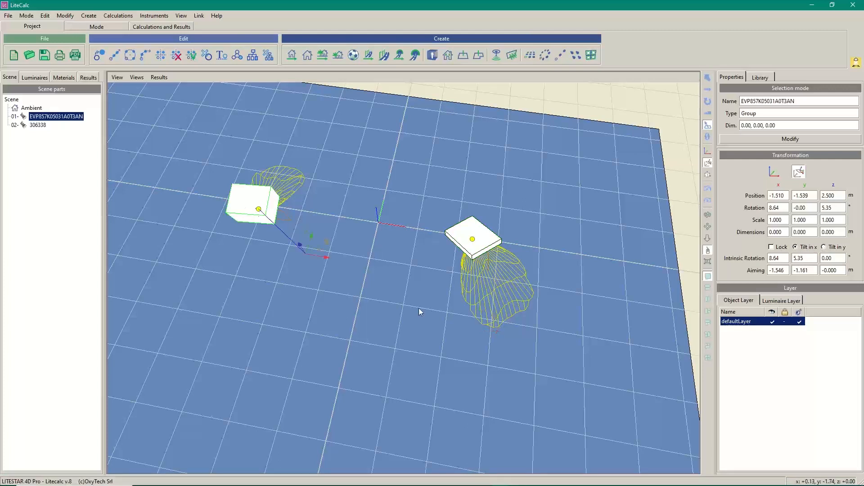
{"action": "double_click", "coordinate": [783, 258]}
{"action": "type", "text": "0"}
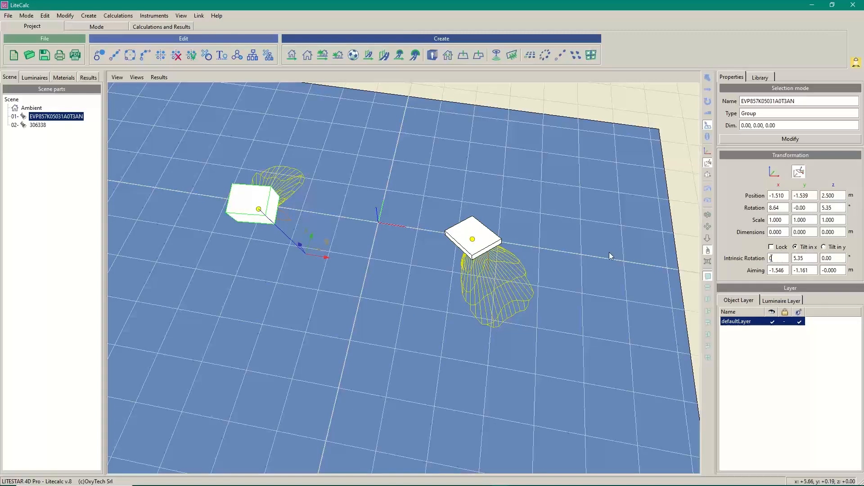
{"action": "key", "text": "Tab"}
{"action": "type", "text": "0"}
{"action": "key", "text": "Tab"}
{"action": "type", "text": "0"}
{"action": "key", "text": "Tab"}
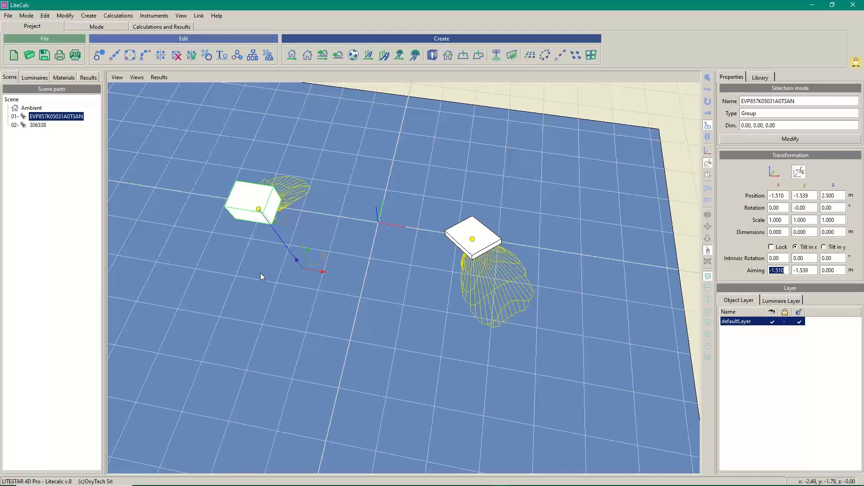
Duplicate luminaire EVP857K05031A0T3AN and move the copy along its X axis to about 0.1 m.
{"action": "left_click", "coordinate": [99, 57]}
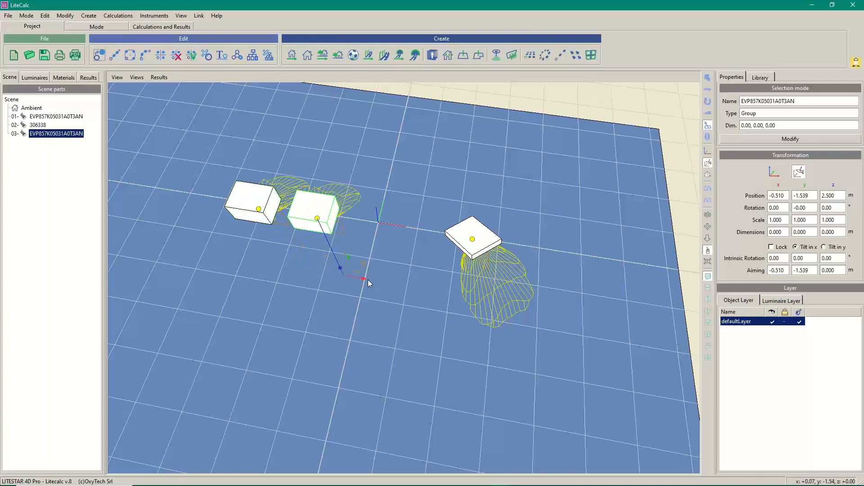
{"action": "left_click", "coordinate": [707, 89]}
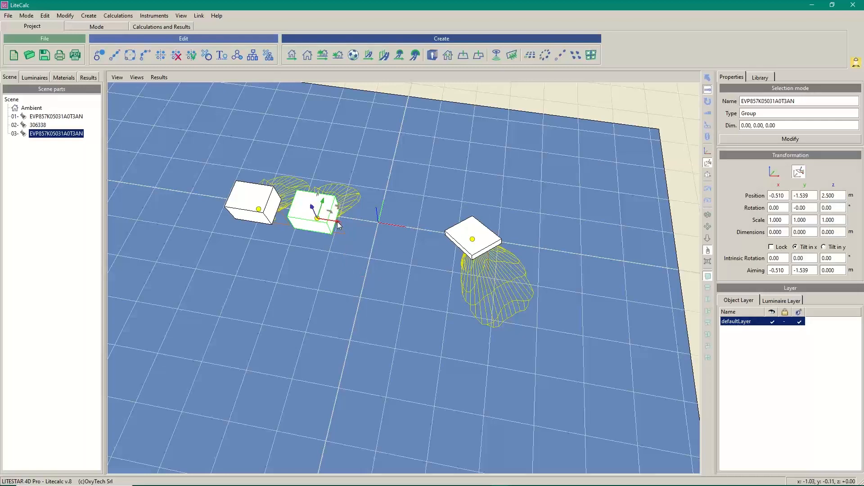
{"action": "left_click_drag", "start_coordinate": [339, 222], "coordinate": [381, 230]}
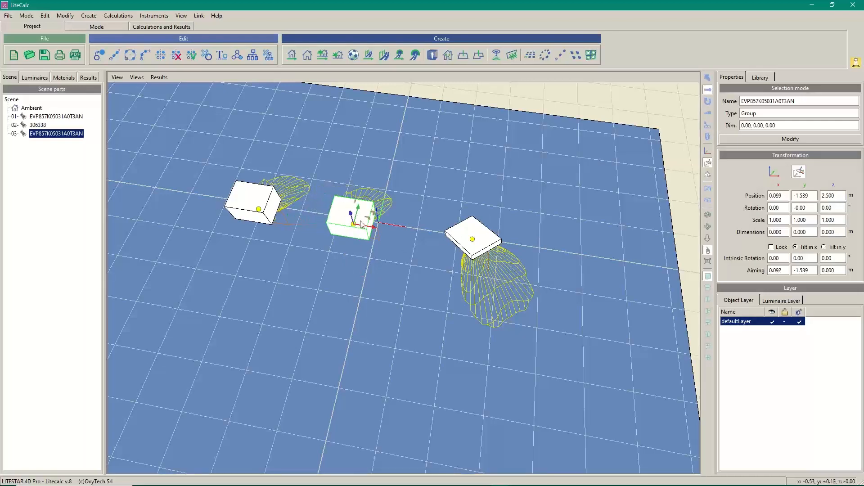
{"action": "middle_click_drag", "start_coordinate": [370, 342], "coordinate": [380, 366]}
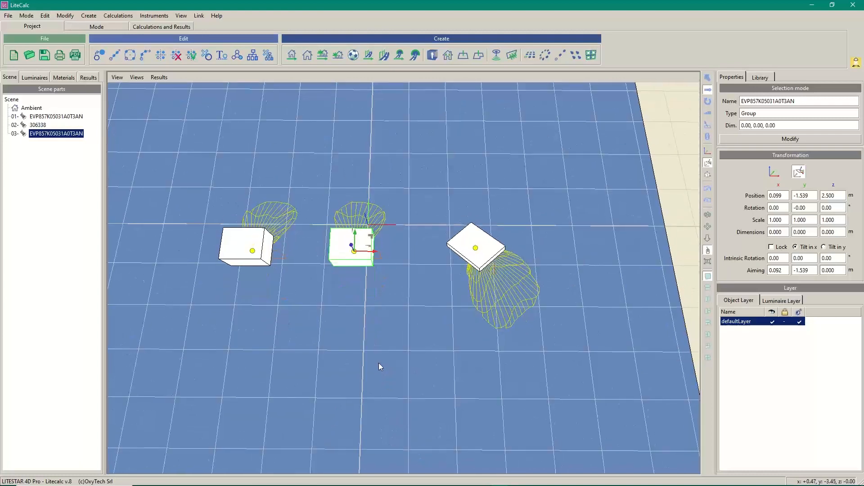
Check the original luminaire's tilt option, and set the copied EVP857K05031A0T3AN luminaire to Tilt in y.
{"action": "left_click", "coordinate": [239, 245]}
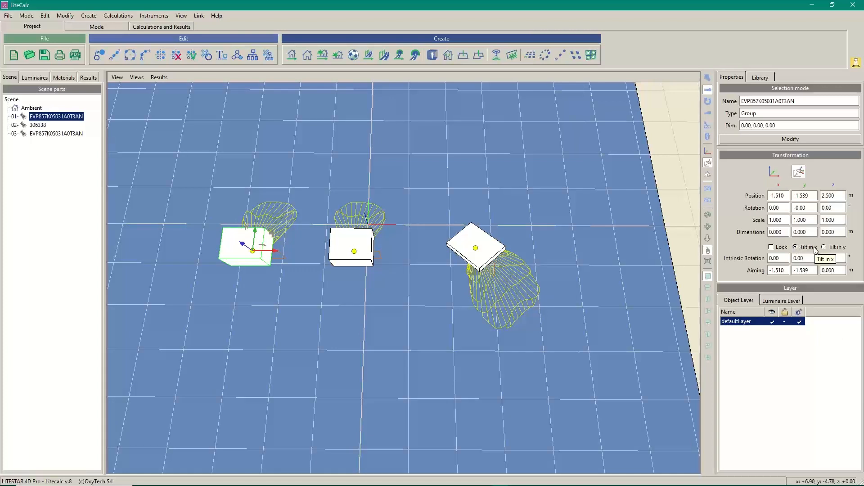
{"action": "left_click", "coordinate": [342, 244]}
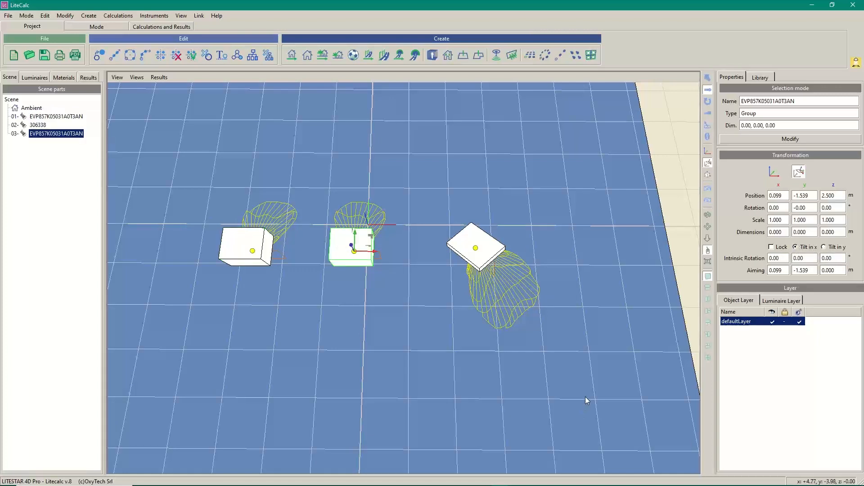
{"action": "left_click", "coordinate": [839, 248]}
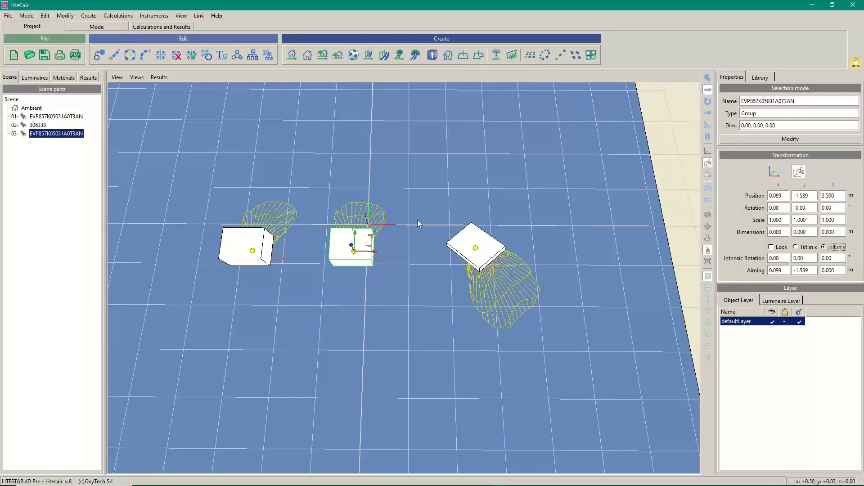
Aim the original EVP857K05031A0T3AN luminaire toward negative X and positive Y, and its copy at about X 3.6 m, Y -2.6 m.
{"action": "left_click", "coordinate": [709, 125]}
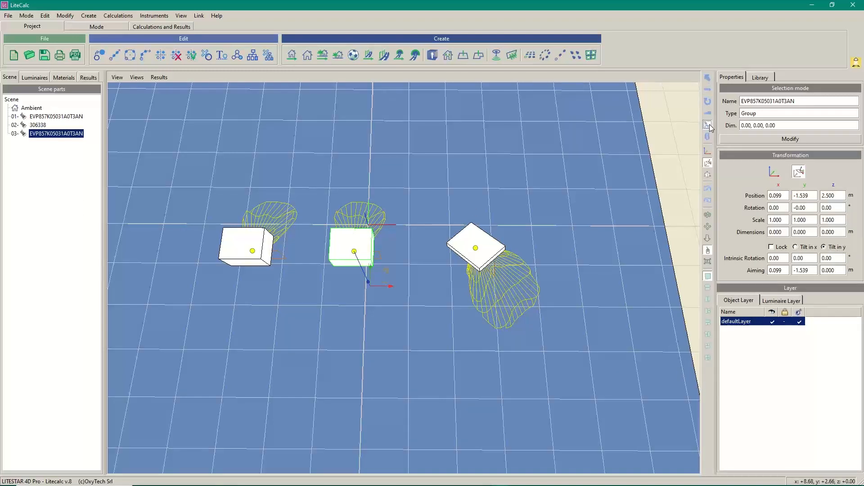
{"action": "left_click", "coordinate": [237, 243], "text": "ctrl"}
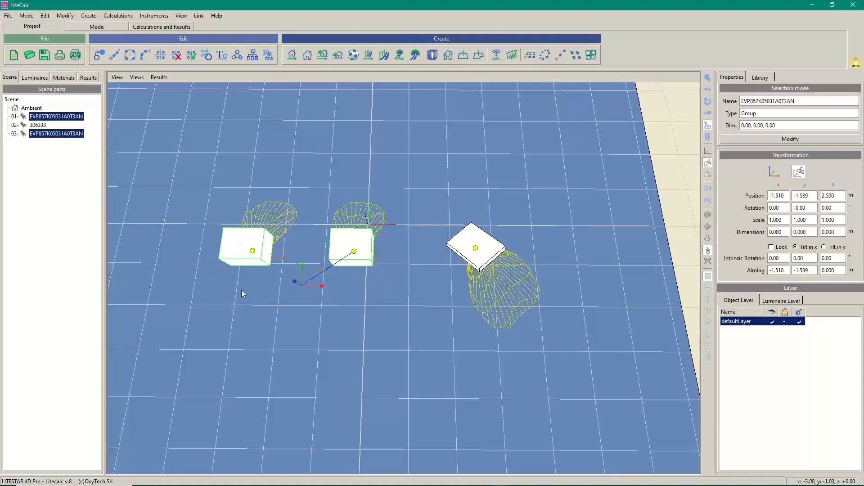
{"action": "left_click", "coordinate": [245, 244]}
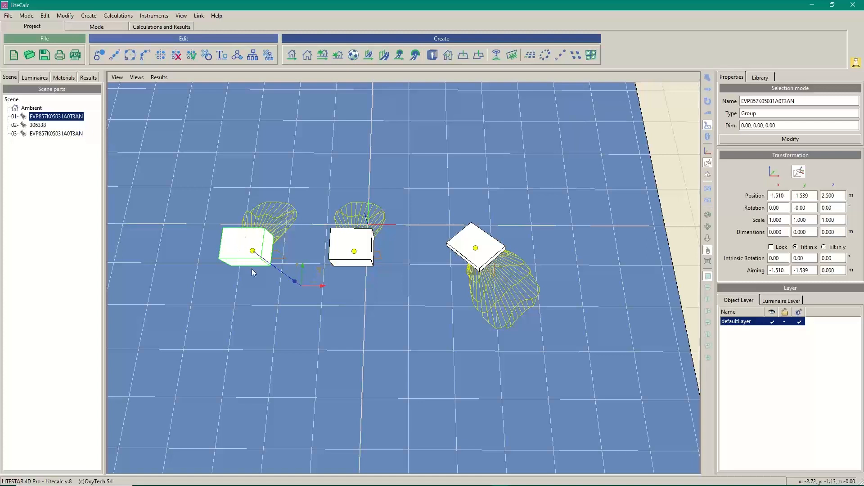
{"action": "left_click_drag", "start_coordinate": [320, 270], "coordinate": [228, 163]}
{"action": "left_click", "coordinate": [358, 245]}
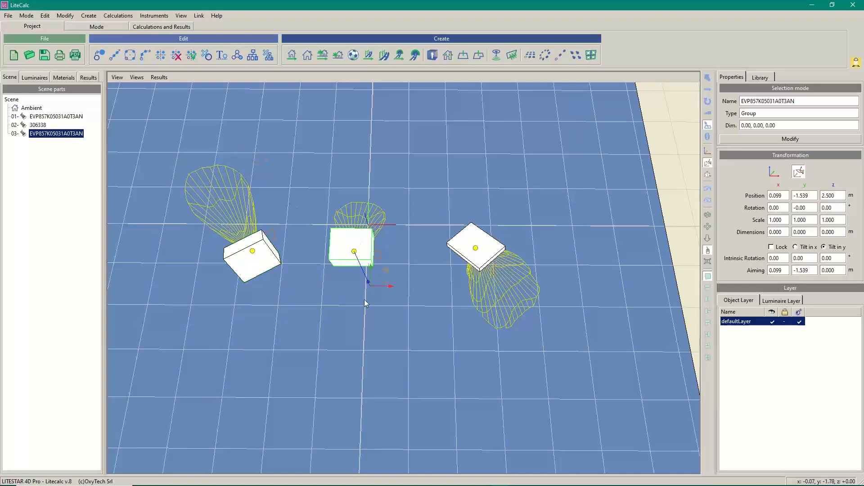
{"action": "left_click_drag", "start_coordinate": [388, 273], "coordinate": [540, 318]}
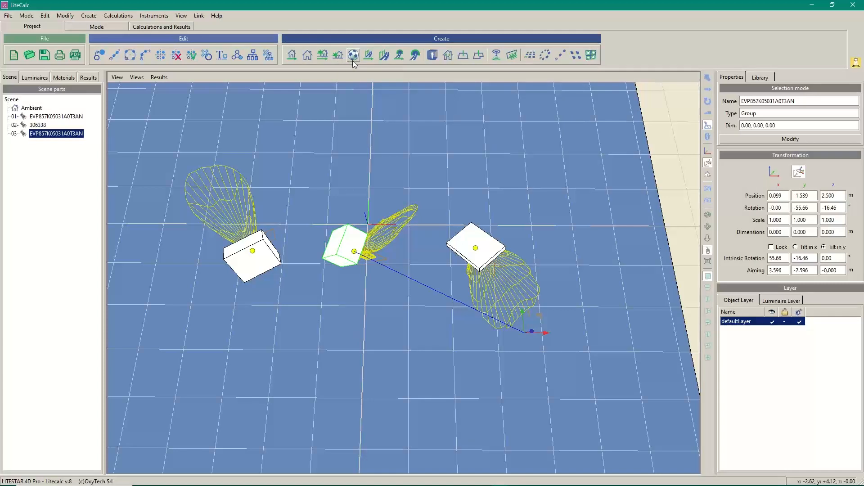
Start a new project without saving the current one, and open the Wizard for Sport Areas.
{"action": "left_click", "coordinate": [13, 55]}
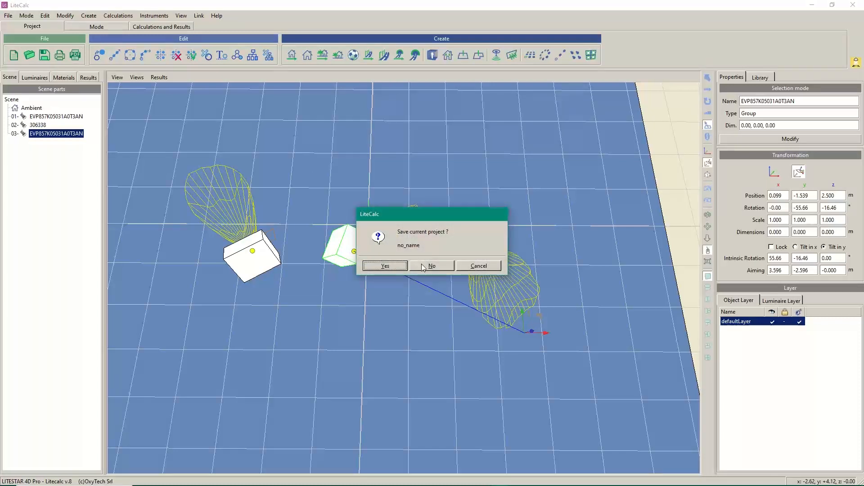
{"action": "left_click", "coordinate": [424, 266]}
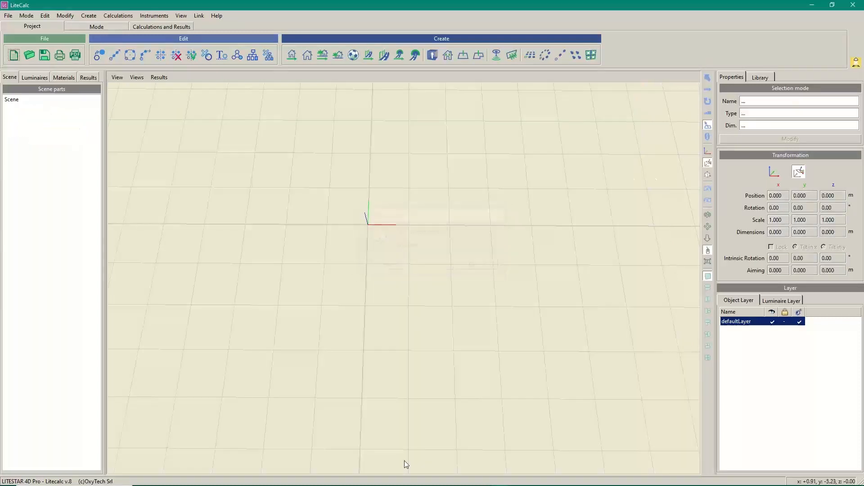
{"action": "left_click", "coordinate": [353, 55]}
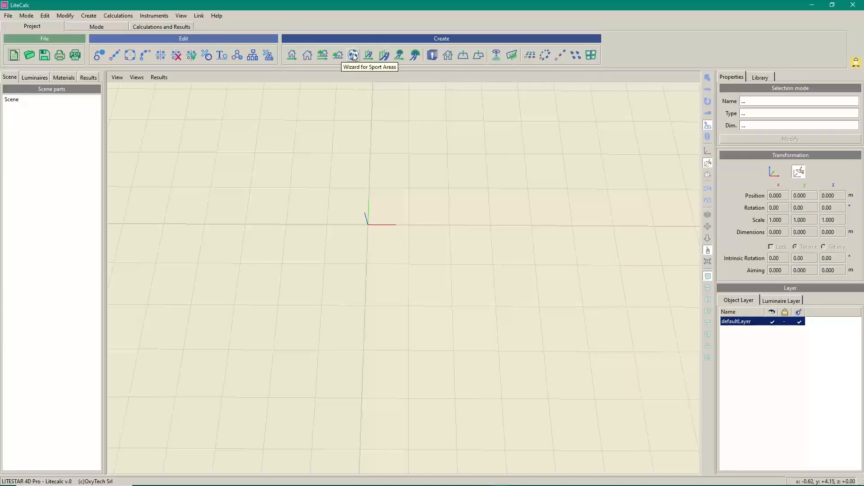
{"action": "left_click", "coordinate": [354, 56]}
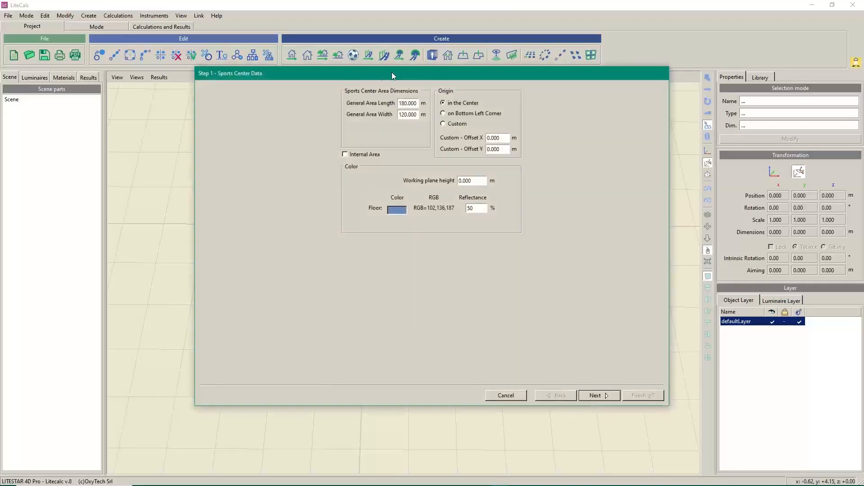
{"action": "left_click_drag", "start_coordinate": [397, 76], "coordinate": [371, 101]}
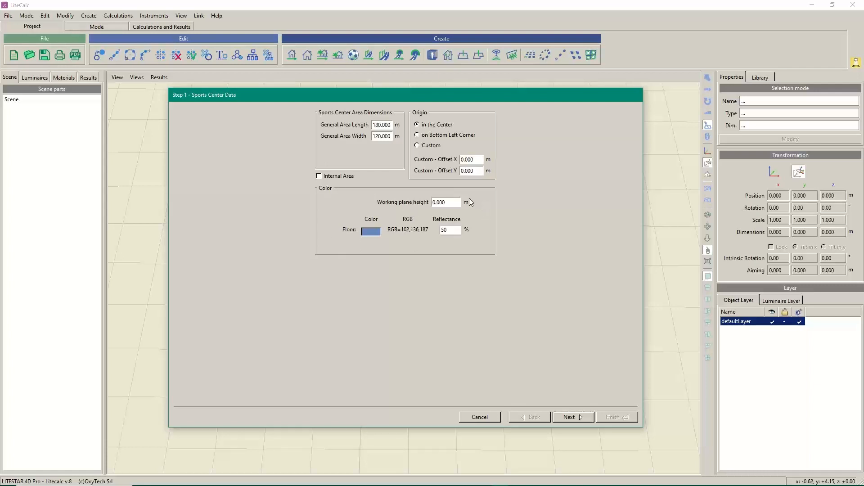
Set the sports center's working plane height to 1.5 m and its floor colour to light grey, RGB 190,195,201.
{"action": "left_click_drag", "start_coordinate": [456, 202], "coordinate": [205, 201]}
{"action": "type", "text": "1.5"}
{"action": "left_click", "coordinate": [371, 231]}
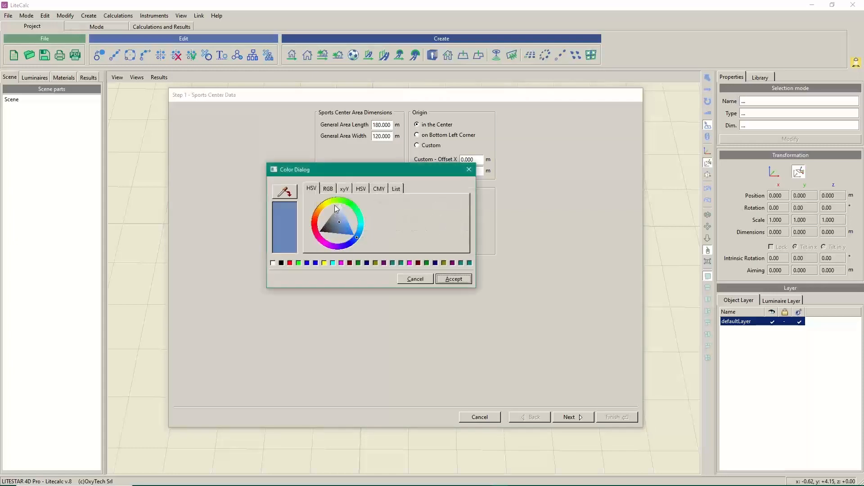
{"action": "left_click", "coordinate": [336, 210]}
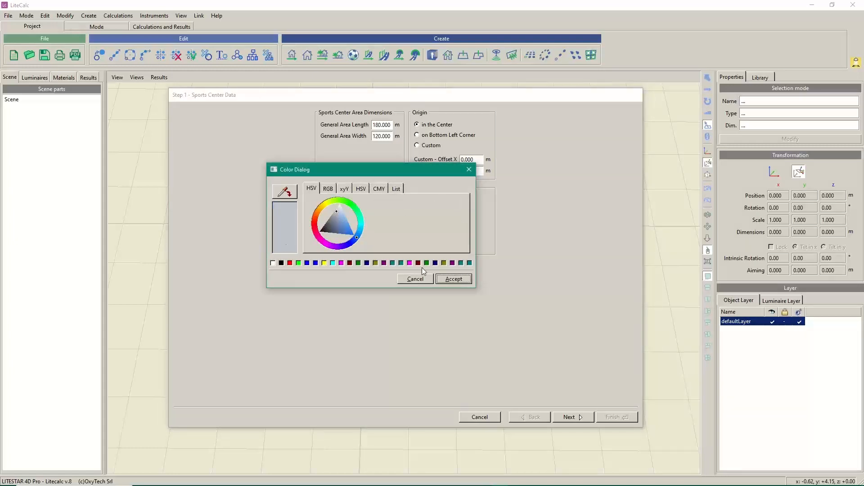
{"action": "left_click", "coordinate": [454, 280]}
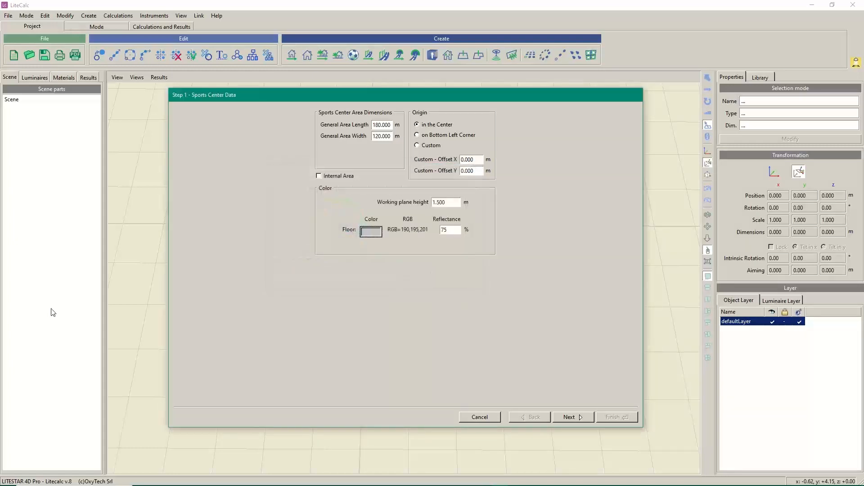
Set the sports center's floor reflectance to 25 % and continue to the dimensions and grids of the sports areas.
{"action": "key", "text": "Tab"}
{"action": "type", "text": "25"}
{"action": "left_click", "coordinate": [563, 419]}
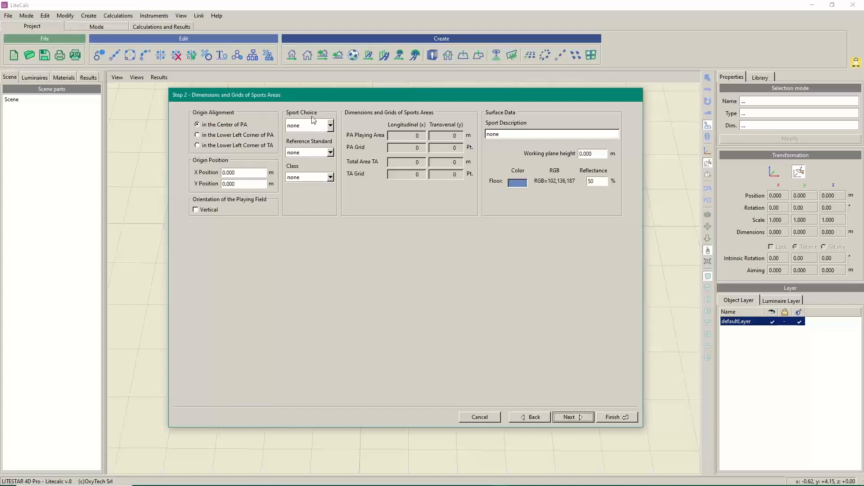
Look through the available sports and choose Calcio for the sports area.
{"action": "left_click", "coordinate": [331, 126]}
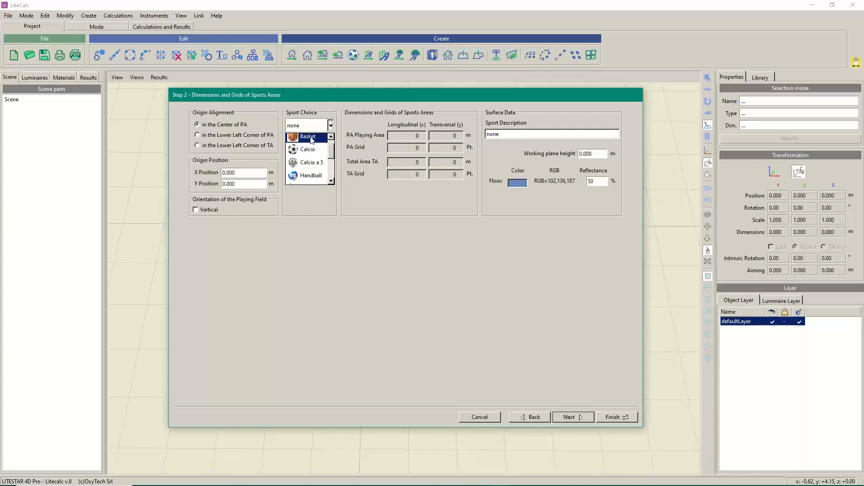
{"action": "left_click", "coordinate": [332, 137]}
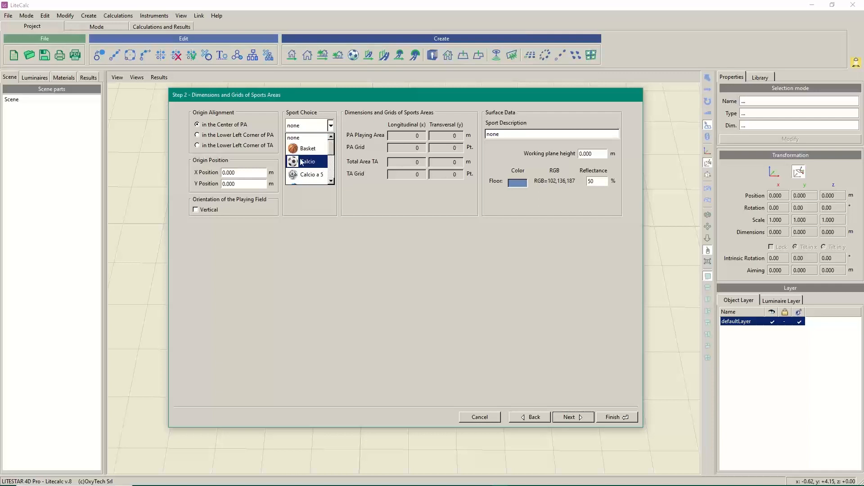
{"action": "scroll", "coordinate": [305, 165], "scroll_direction": "down", "scroll_amount": 3}
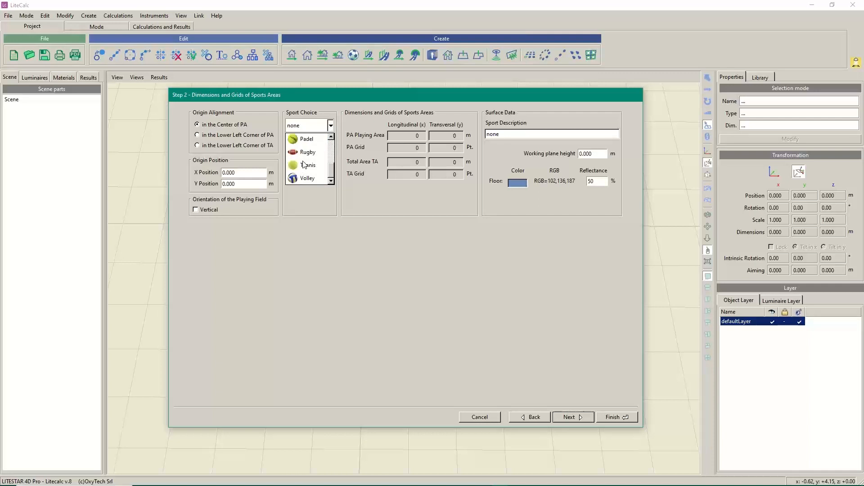
{"action": "scroll", "coordinate": [305, 165], "scroll_direction": "up", "scroll_amount": 3}
{"action": "left_click", "coordinate": [305, 162]}
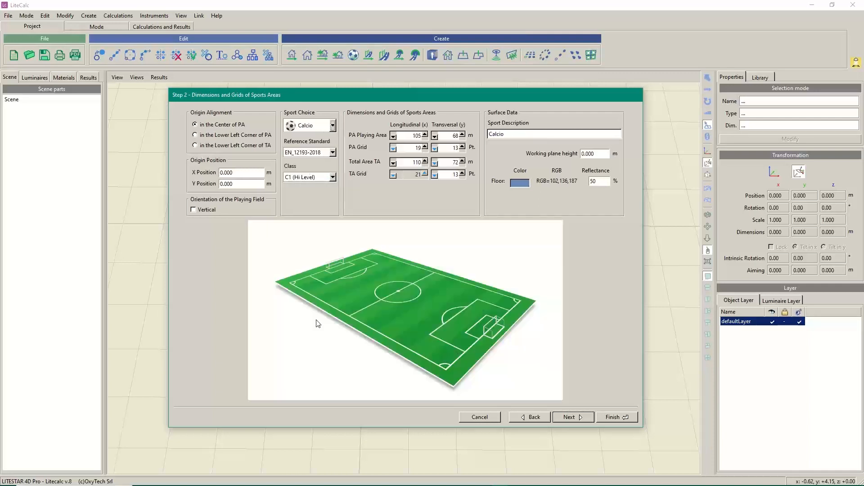
Look through the reference standards for Calcio, keep EN_12193-2018, and list its available lighting classes.
{"action": "left_click", "coordinate": [332, 152]}
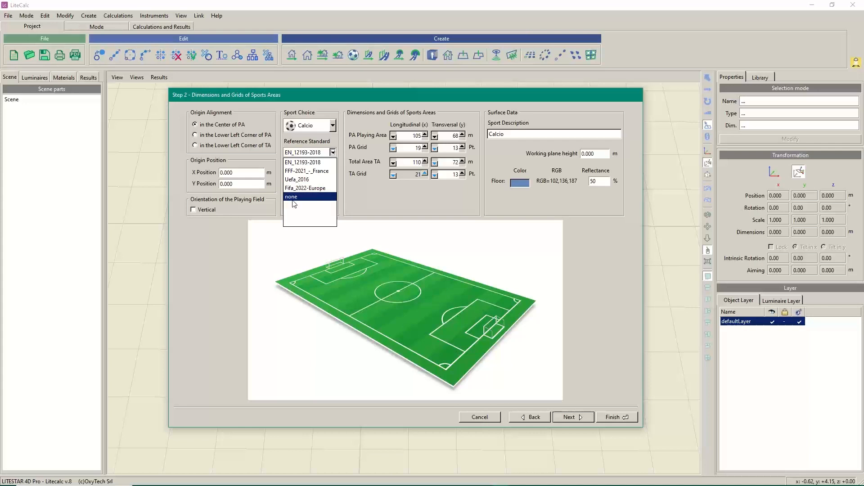
{"action": "left_click", "coordinate": [306, 163]}
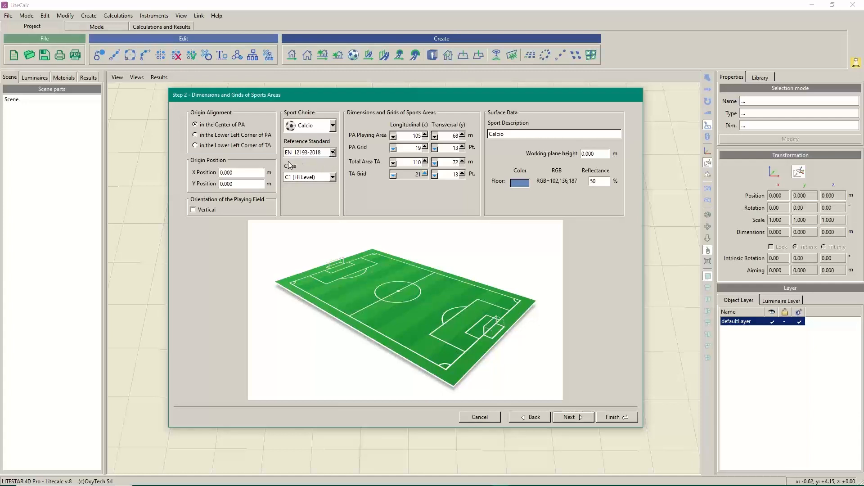
{"action": "left_click", "coordinate": [333, 177]}
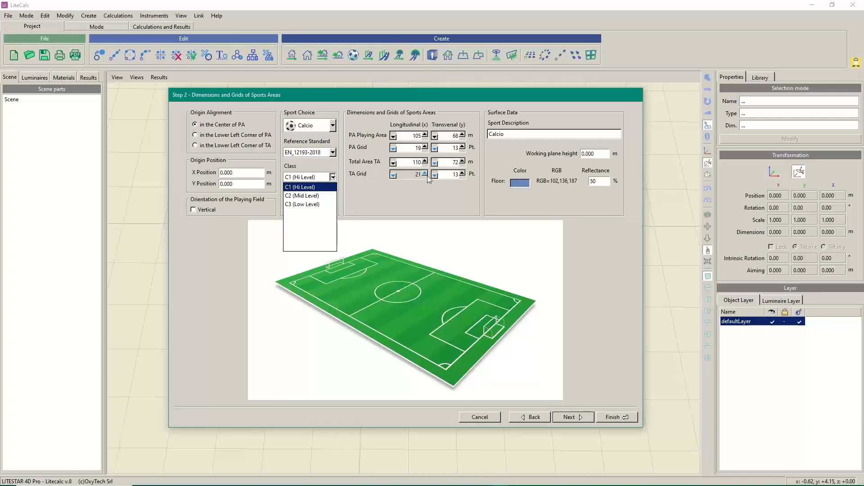
Set the playing area's longitudinal dimension to 100 m.
{"action": "left_click", "coordinate": [413, 135]}
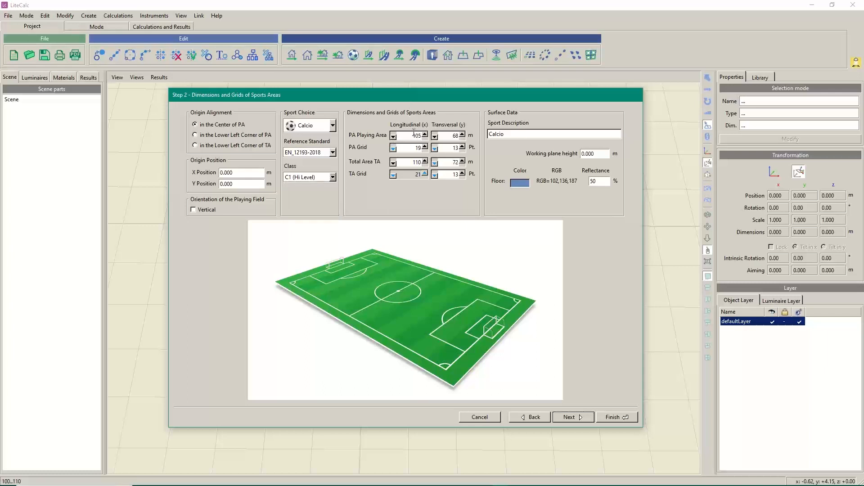
{"action": "double_click", "coordinate": [413, 133]}
{"action": "type", "text": "100"}
Switch the sport choice to Basket and back to Calcio.
{"action": "left_click", "coordinate": [332, 126]}
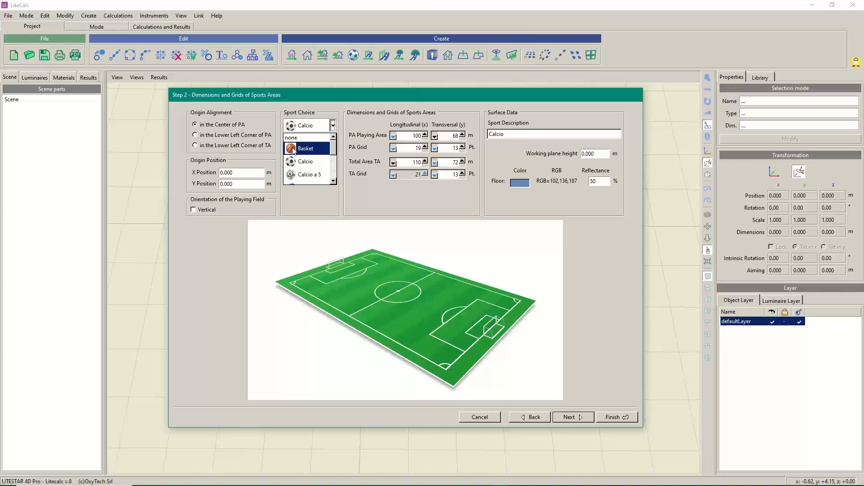
{"action": "left_click", "coordinate": [303, 149]}
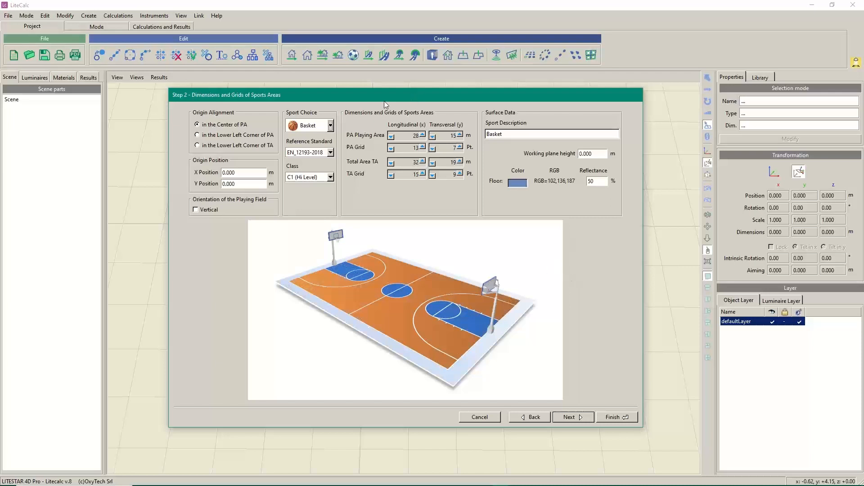
{"action": "left_click", "coordinate": [331, 126]}
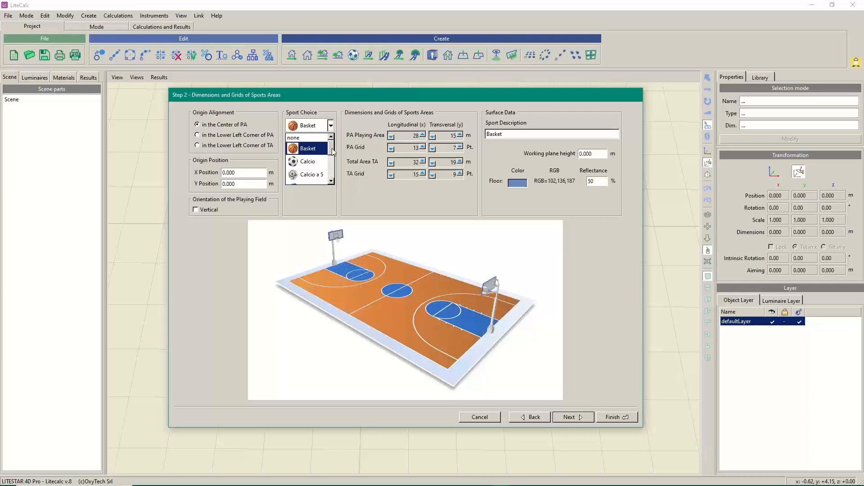
{"action": "left_click", "coordinate": [307, 161]}
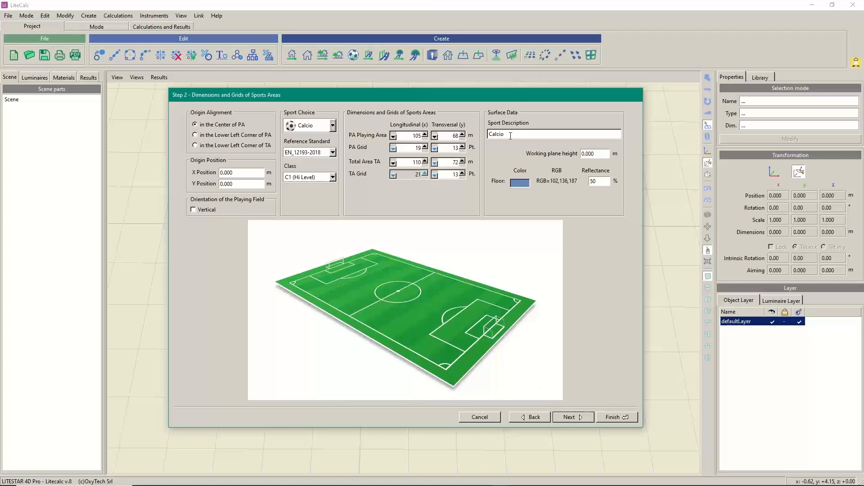
Change the sport description to Soccer and set its working plane height to 1.5 m.
{"action": "left_click_drag", "start_coordinate": [512, 134], "coordinate": [413, 122]}
{"action": "type", "text": "Soccer"}
{"action": "double_click", "coordinate": [595, 154]}
{"action": "type", "text": "1.5"}
Colour the soccer floor green, RGB 15,154,31, change its reflectance, and continue to the structure settings.
{"action": "left_click", "coordinate": [520, 182]}
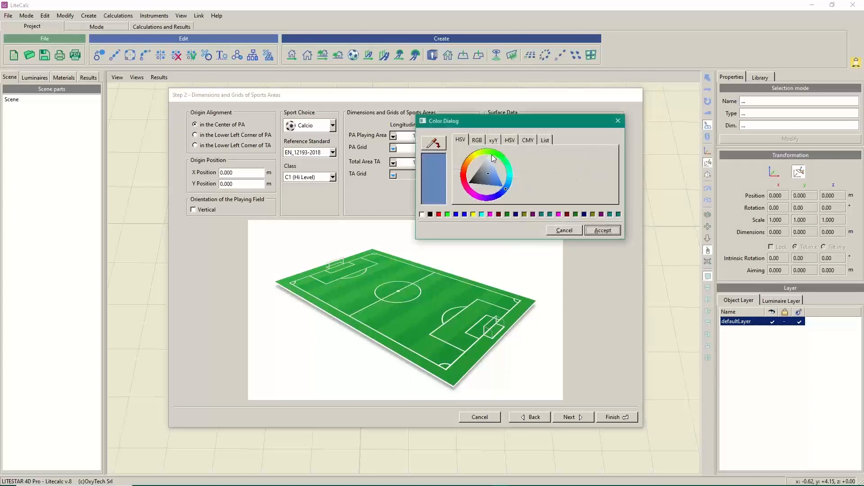
{"action": "left_click", "coordinate": [502, 161]}
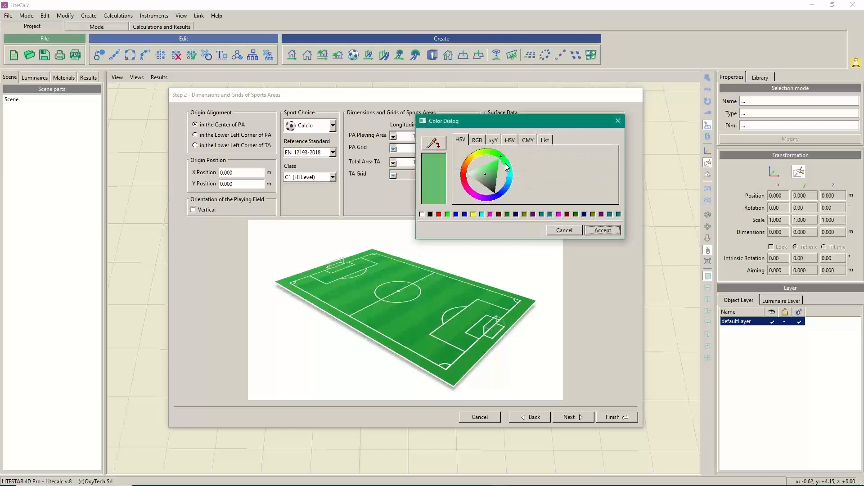
{"action": "left_click", "coordinate": [495, 174]}
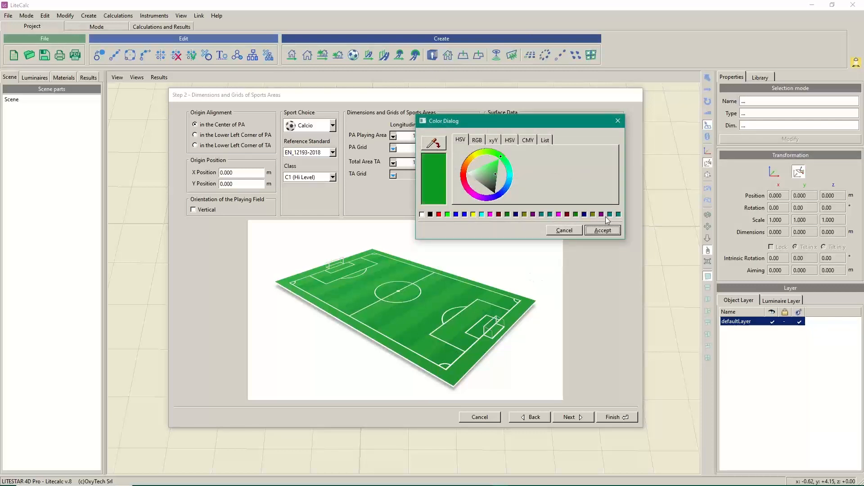
{"action": "left_click", "coordinate": [603, 231]}
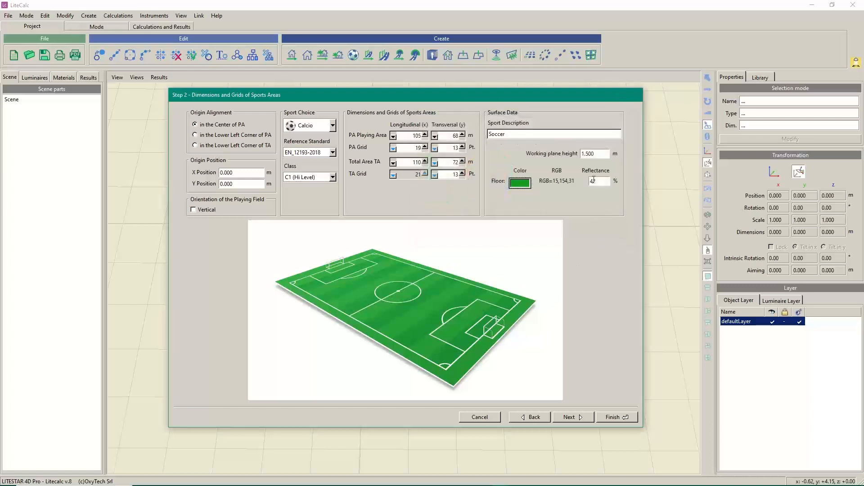
{"action": "double_click", "coordinate": [598, 181]}
{"action": "left_click", "coordinate": [569, 417]}
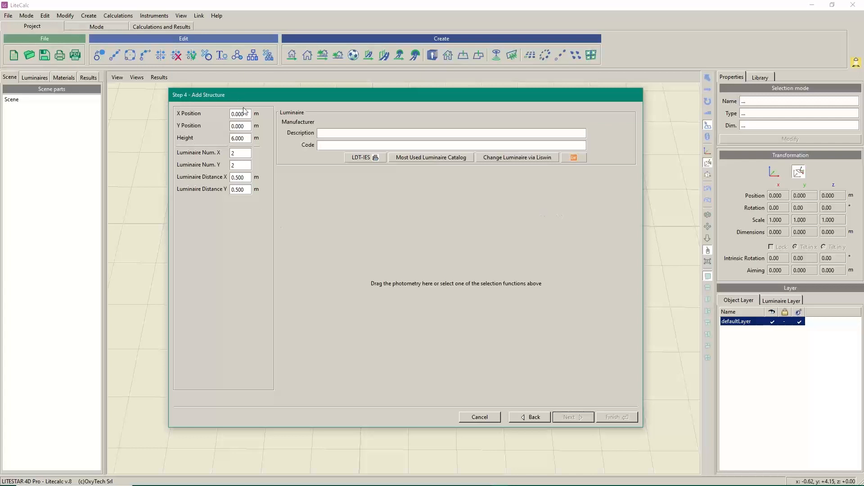
Position the luminaire structure at X -55 m and Y -45 m with a height of 25 m.
{"action": "left_click_drag", "start_coordinate": [245, 114], "coordinate": [78, 127]}
{"action": "key", "text": "BackSpace"}
{"action": "type", "text": "-55"}
{"action": "key", "text": "Tab"}
{"action": "key", "text": "BackSpace"}
{"action": "type", "text": "-45"}
{"action": "key", "text": "Tab"}
{"action": "type", "text": "25"}
Set the distance between the structure's luminaires to 1 m in both X and Y.
{"action": "left_click", "coordinate": [233, 153]}
{"action": "left_click_drag", "start_coordinate": [245, 177], "coordinate": [1, 165]}
{"action": "type", "text": "1"}
{"action": "key", "text": "Tab"}
{"action": "type", "text": "1"}
{"action": "key", "text": "Tab"}
Assign the Novvalight EVERLED floodlight EVP757K05031S1T3AN from Liswin to the structure and finish the wizard.
{"action": "left_click", "coordinate": [521, 158]}
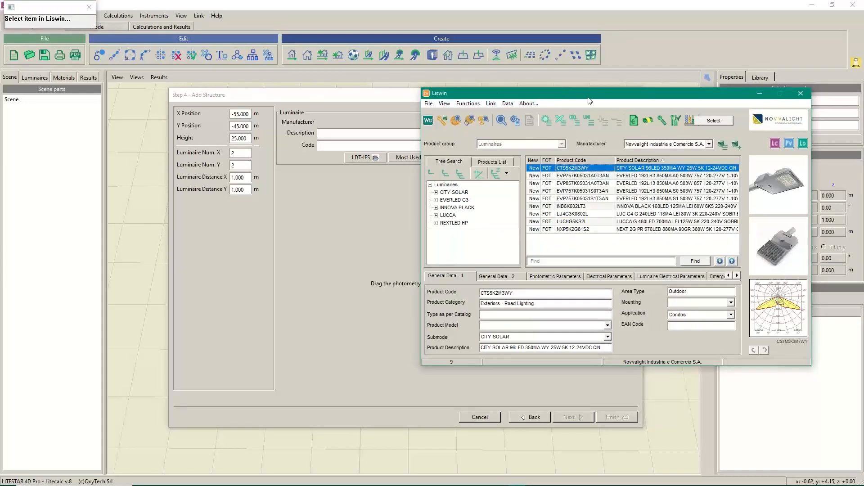
{"action": "left_click_drag", "start_coordinate": [589, 101], "coordinate": [457, 202]}
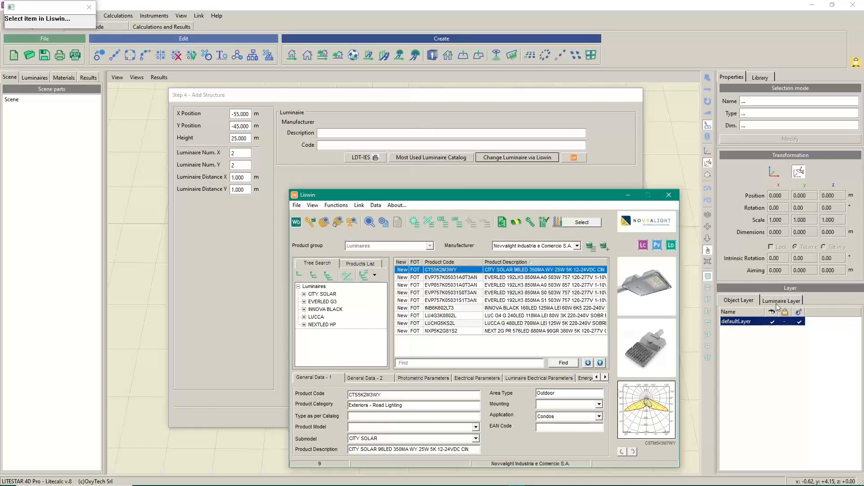
{"action": "left_click_drag", "start_coordinate": [477, 196], "coordinate": [475, 166]}
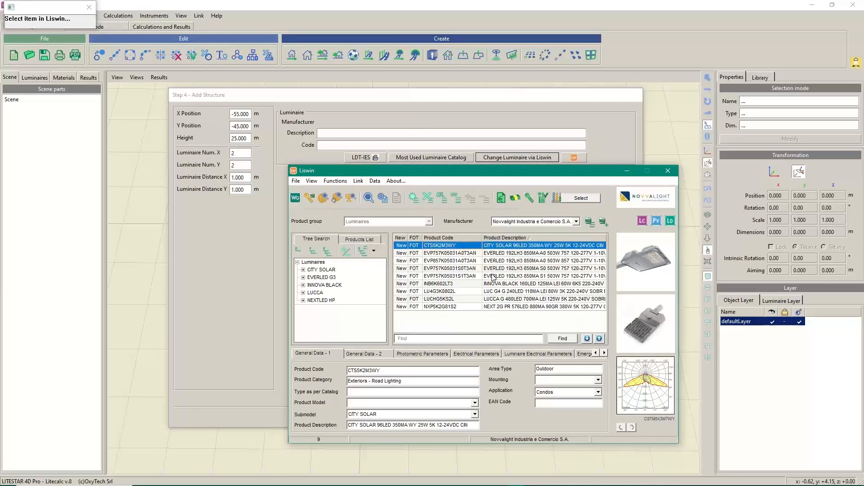
{"action": "left_click", "coordinate": [493, 275]}
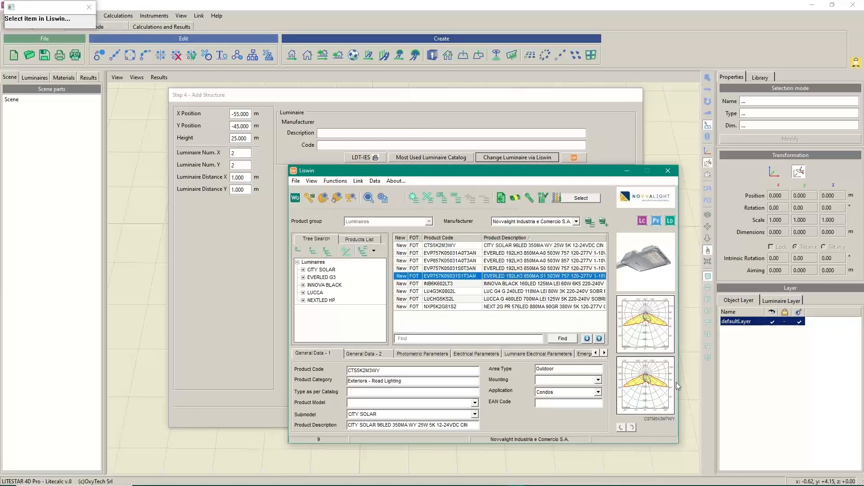
{"action": "left_click", "coordinate": [520, 268]}
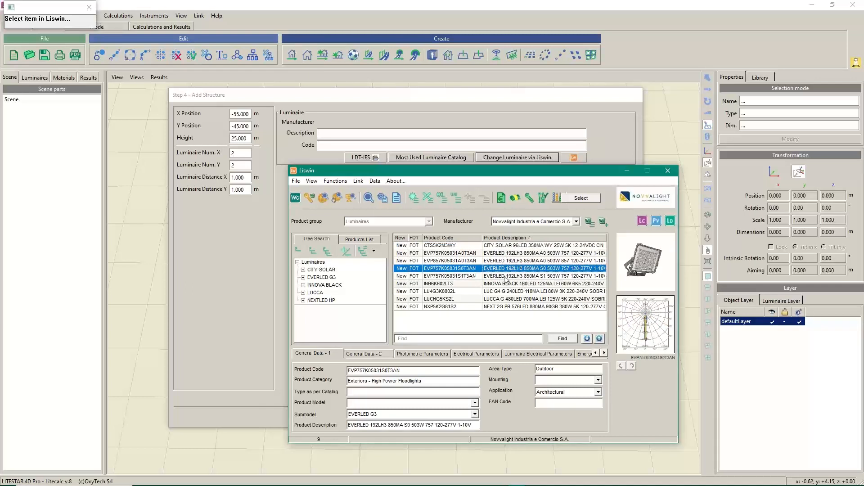
{"action": "left_click", "coordinate": [506, 276]}
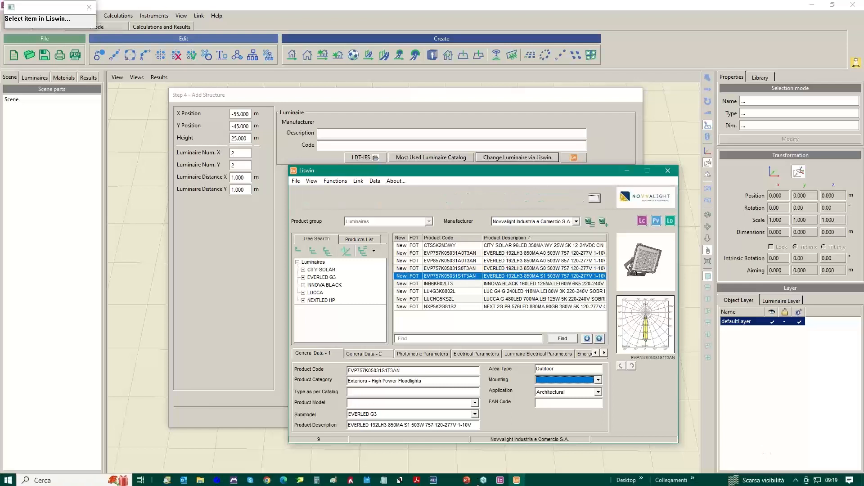
{"action": "left_click", "coordinate": [500, 480]}
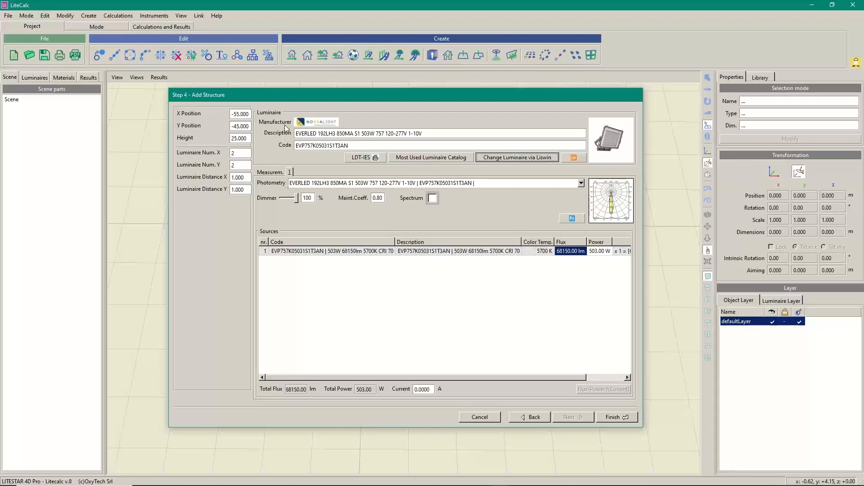
{"action": "left_click", "coordinate": [613, 417]}
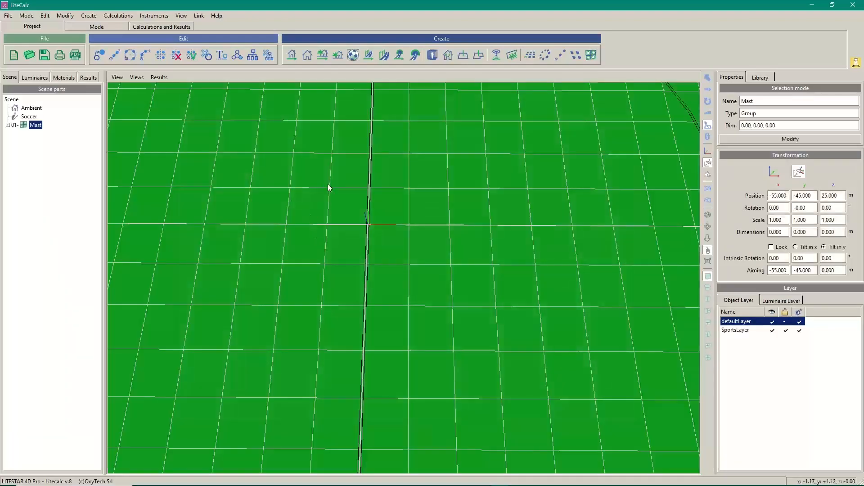
Examine the generated soccer field and the mast's floodlights from several angles, both overall and close up.
{"action": "right_click_drag", "start_coordinate": [329, 183], "coordinate": [333, 369]}
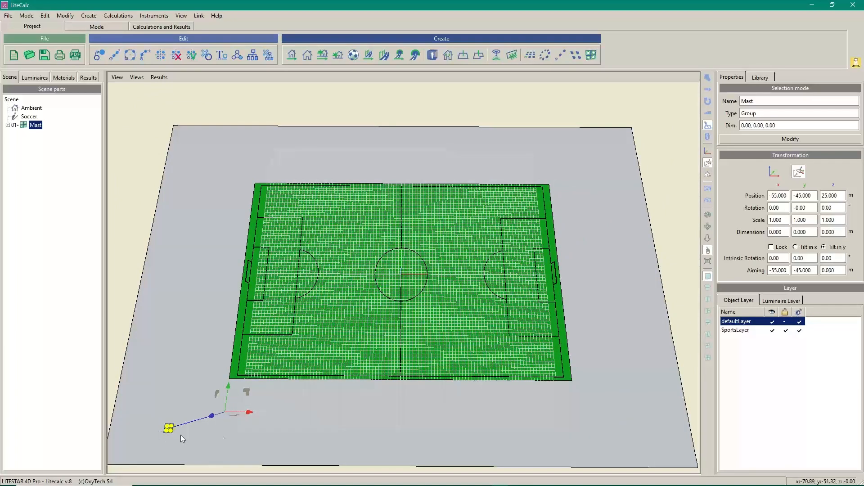
{"action": "middle_click_drag", "start_coordinate": [408, 411], "coordinate": [377, 408]}
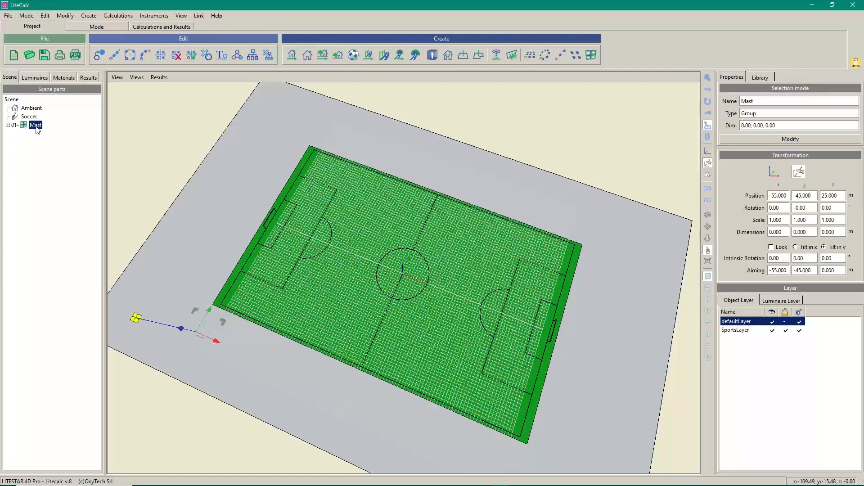
{"action": "left_click", "coordinate": [708, 263]}
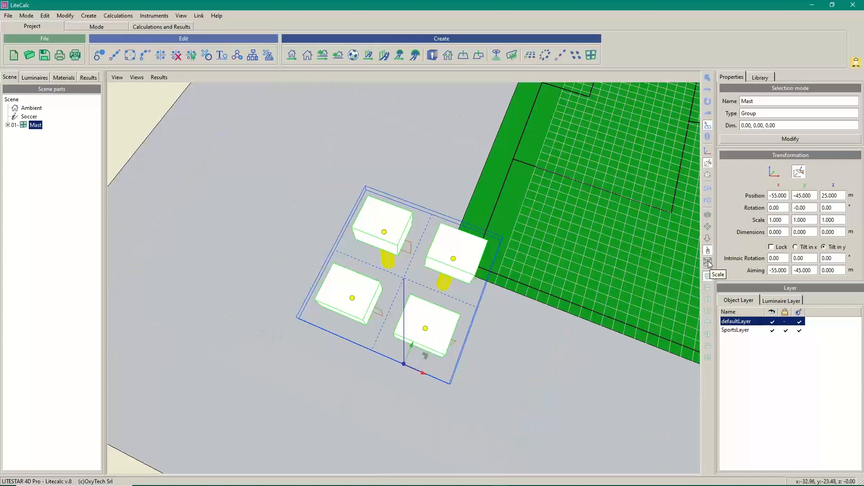
{"action": "scroll", "coordinate": [518, 289], "scroll_direction": "down", "scroll_amount": 3}
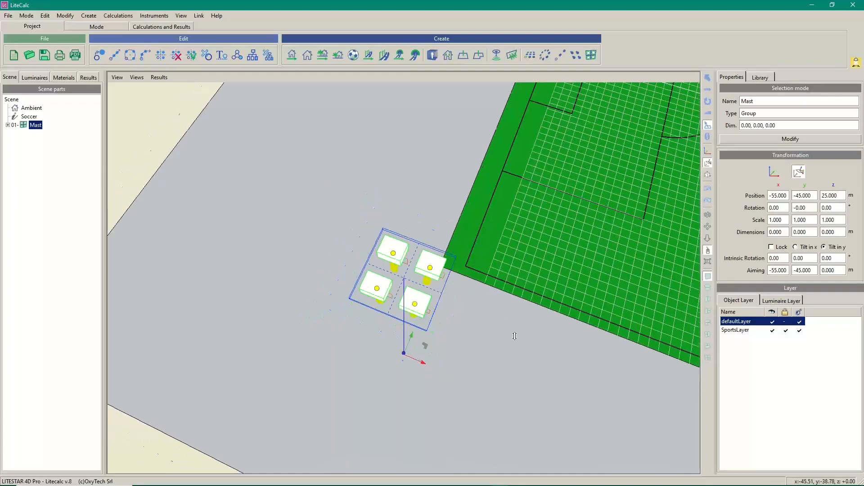
{"action": "scroll", "coordinate": [521, 264], "scroll_direction": "up", "scroll_amount": 5}
{"action": "middle_click_drag", "start_coordinate": [557, 369], "coordinate": [508, 341]}
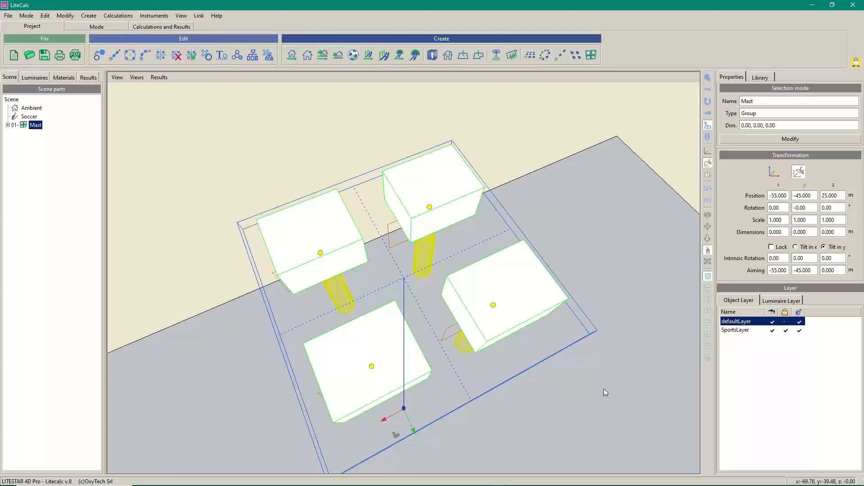
{"action": "middle_click_drag", "start_coordinate": [605, 392], "coordinate": [282, 385]}
{"action": "left_click_drag", "start_coordinate": [621, 161], "coordinate": [608, 180]}
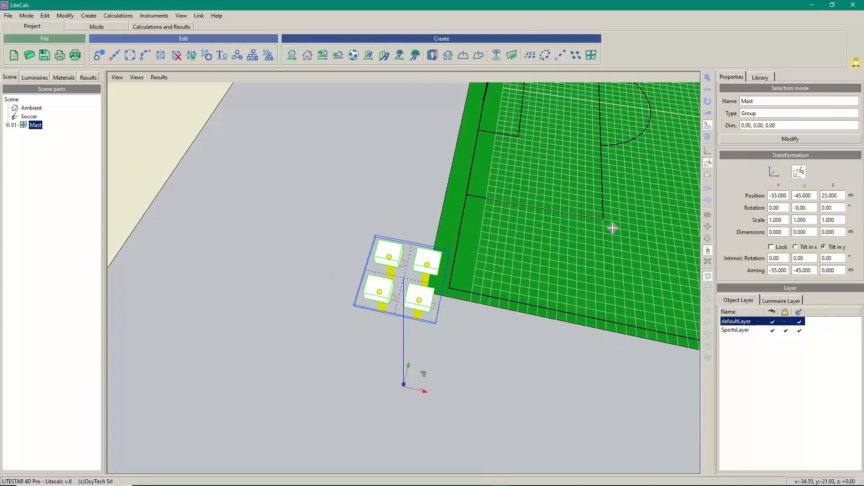
{"action": "left_click_drag", "start_coordinate": [611, 228], "coordinate": [450, 285]}
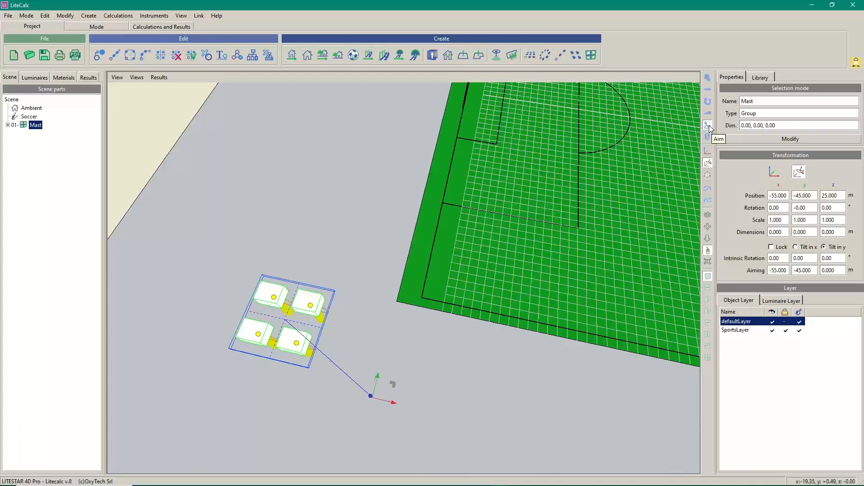
Hide the grid over the soccer field in the 3D view.
{"action": "left_click", "coordinate": [117, 77]}
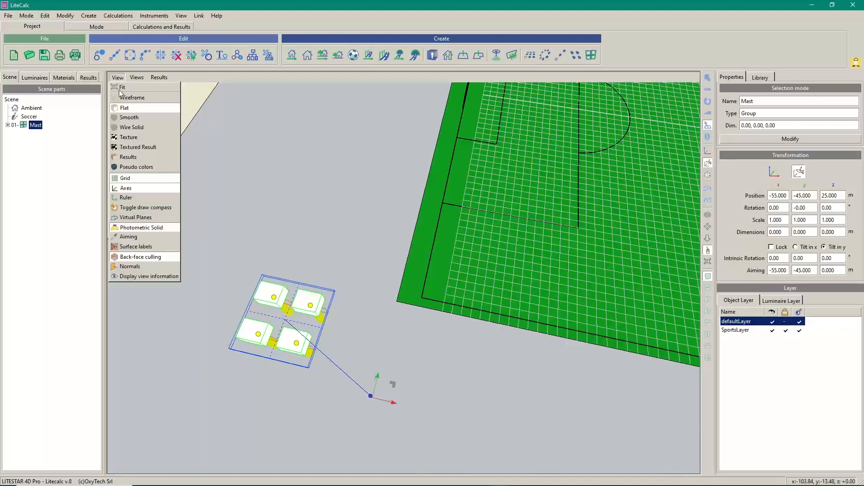
{"action": "left_click", "coordinate": [127, 179]}
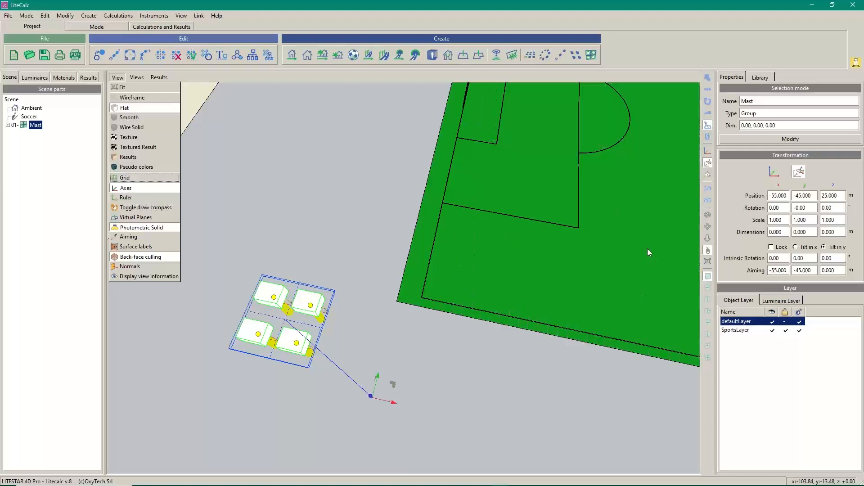
{"action": "left_click", "coordinate": [614, 202]}
{"action": "left_click", "coordinate": [598, 230]}
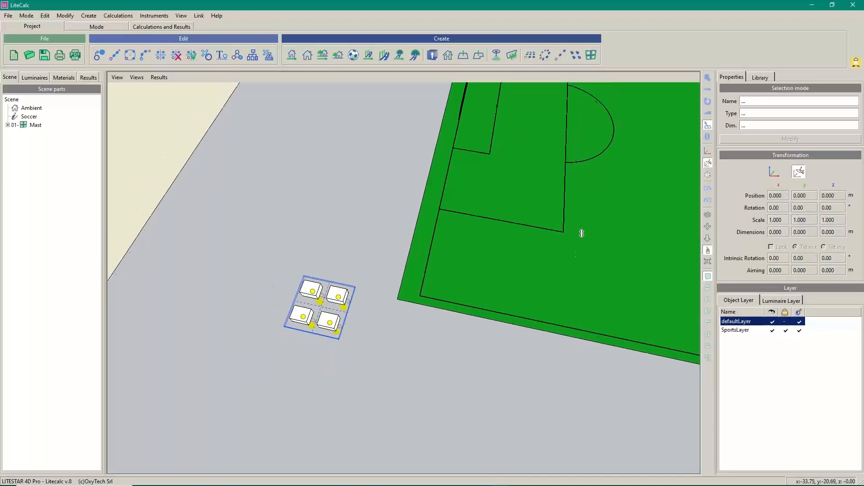
Aim the Mast group at the pitch beside the centre circle, at about X -12.4 m and Y -2.5 m.
{"action": "right_click_drag", "start_coordinate": [582, 233], "coordinate": [571, 285]}
{"action": "middle_click_drag", "start_coordinate": [631, 264], "coordinate": [388, 357]}
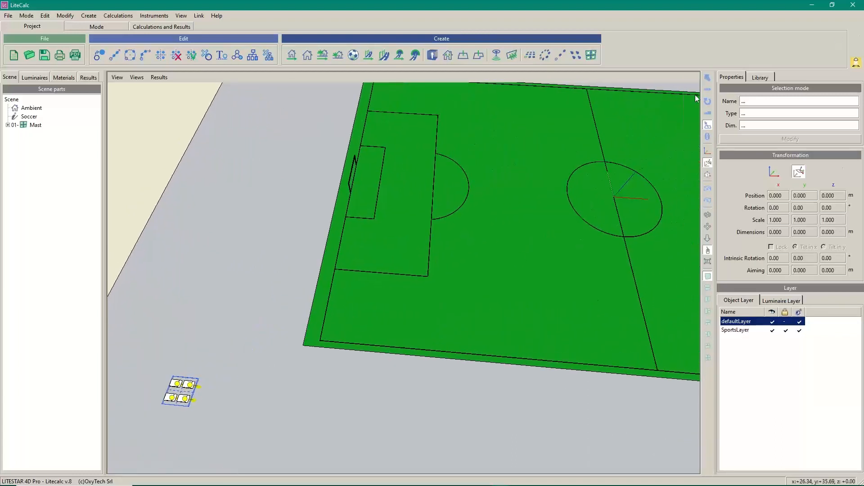
{"action": "left_click", "coordinate": [36, 125]}
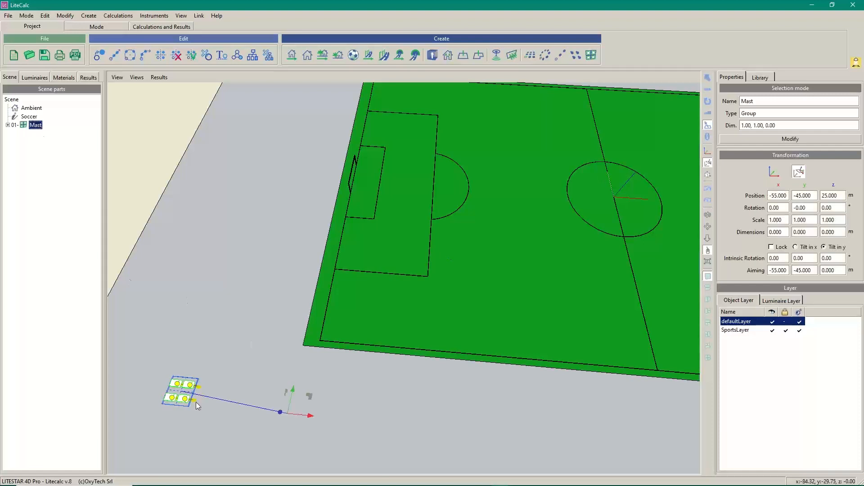
{"action": "left_click_drag", "start_coordinate": [311, 396], "coordinate": [565, 193]}
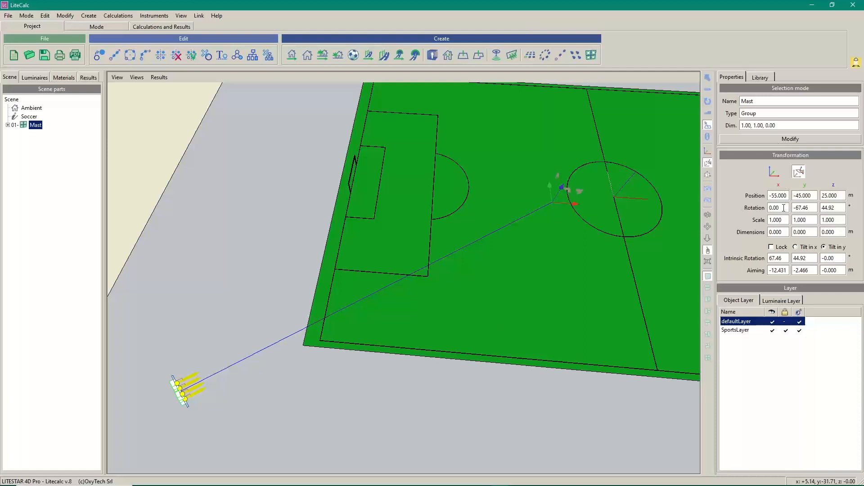
Set the Mast group's rotation to -70° about Y and 40° about Z.
{"action": "double_click", "coordinate": [809, 208]}
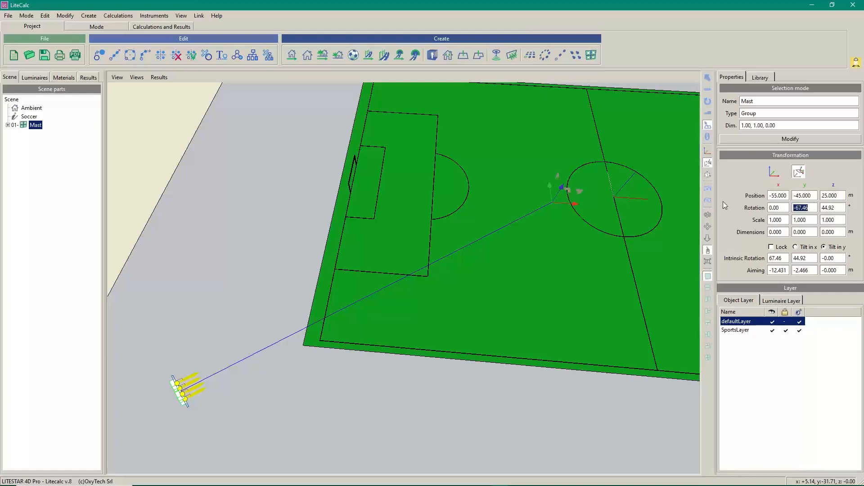
{"action": "type", "text": "-70"}
{"action": "key", "text": "Tab"}
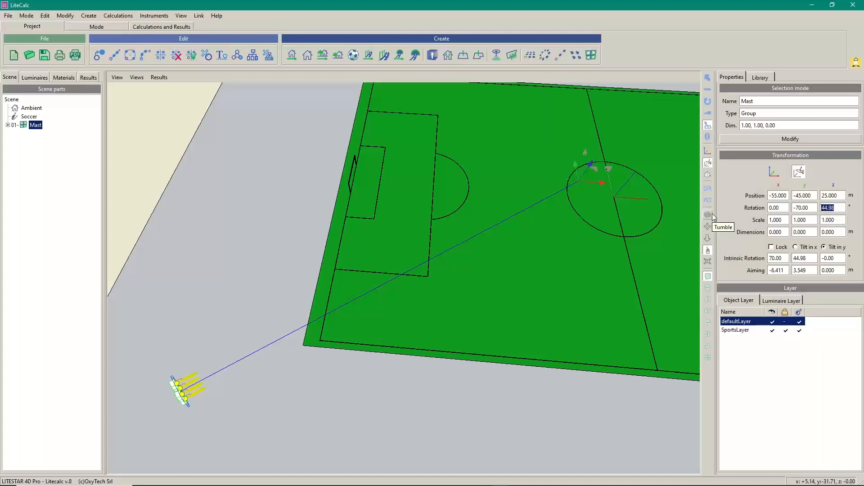
{"action": "type", "text": "40"}
{"action": "key", "text": "Tab"}
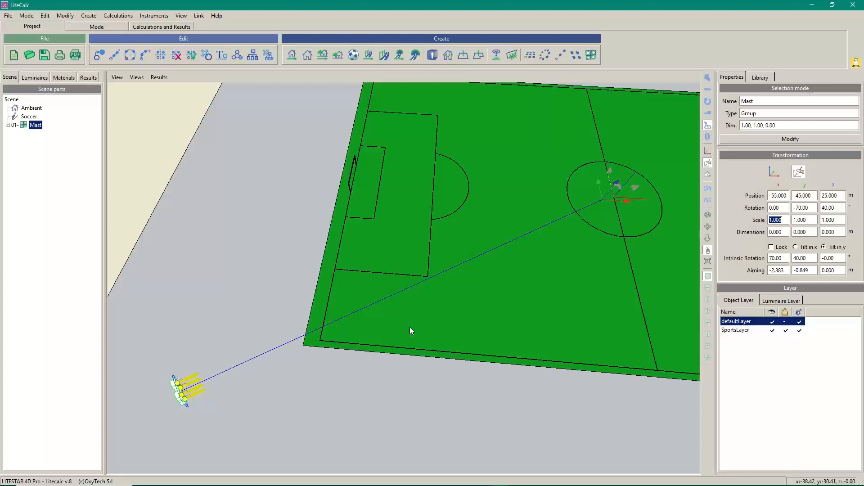
Open the Mast group for modification and move its window clear of the three views.
{"action": "right_click", "coordinate": [38, 127]}
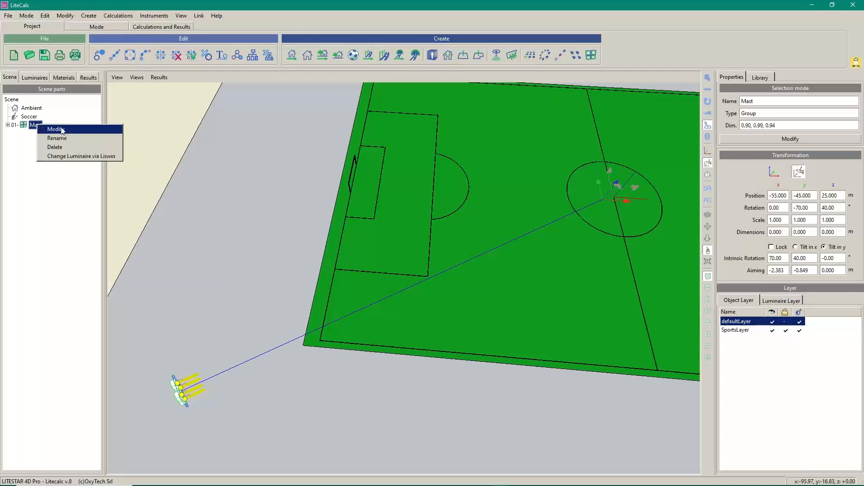
{"action": "left_click", "coordinate": [56, 130]}
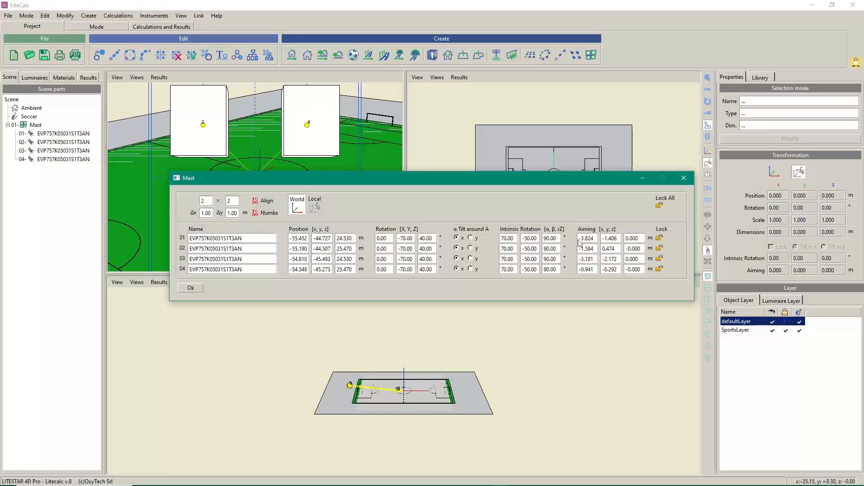
{"action": "left_click_drag", "start_coordinate": [412, 178], "coordinate": [373, 223]}
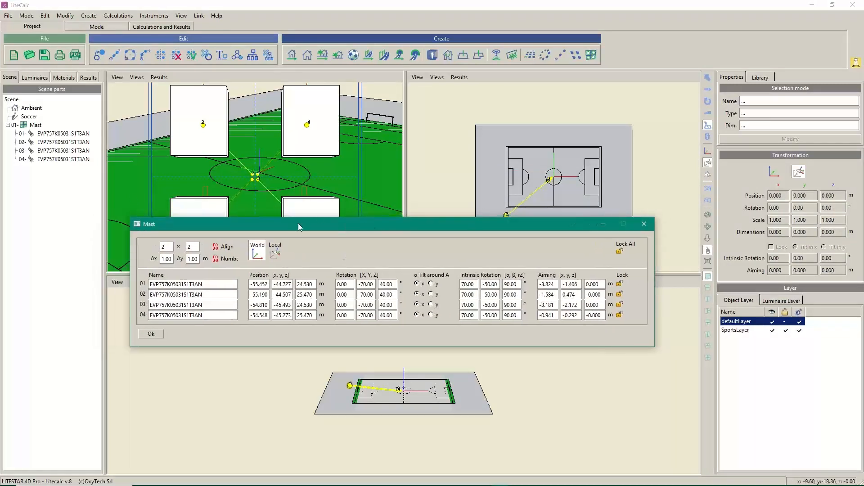
{"action": "left_click_drag", "start_coordinate": [298, 224], "coordinate": [614, 214]}
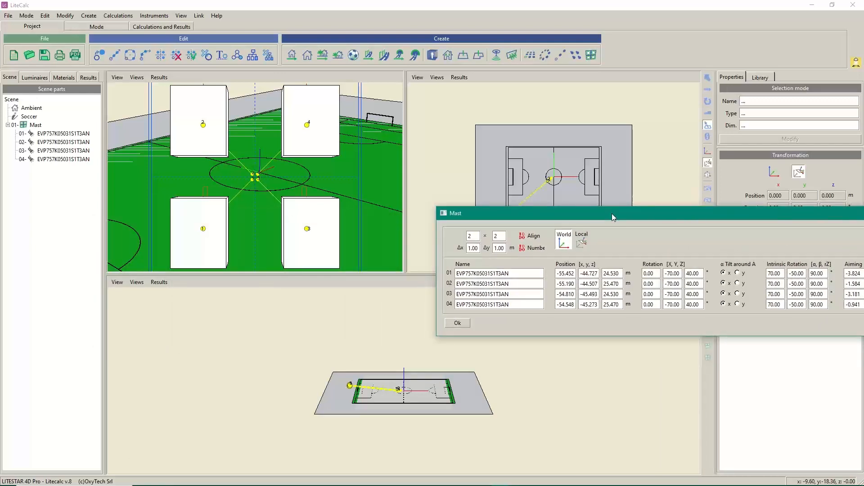
{"action": "left_click_drag", "start_coordinate": [622, 215], "coordinate": [756, 347]}
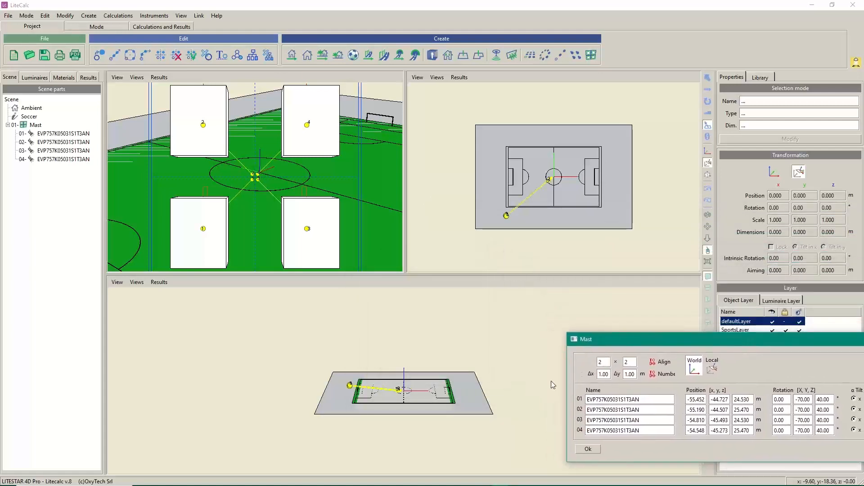
Enlarge the lower perspective view and widen the plan view, with the pitch filling more of each.
{"action": "right_click_drag", "start_coordinate": [448, 362], "coordinate": [462, 311]}
{"action": "middle_click_drag", "start_coordinate": [456, 372], "coordinate": [459, 315]}
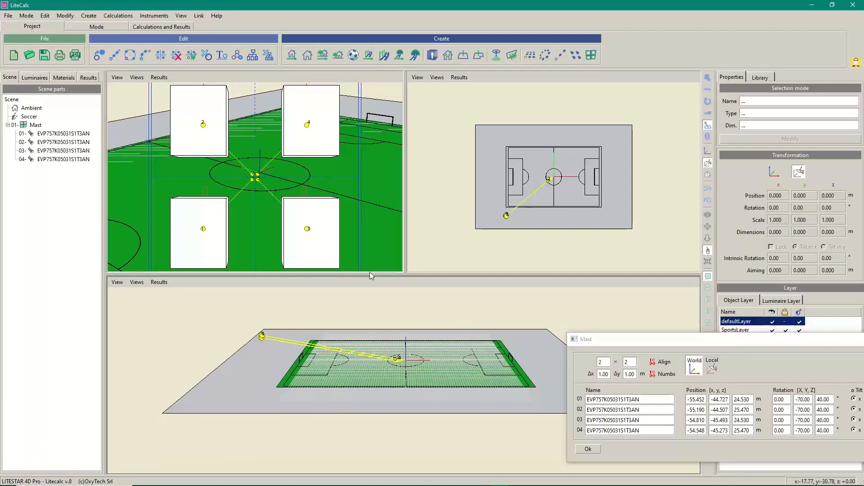
{"action": "left_click_drag", "start_coordinate": [369, 274], "coordinate": [378, 226]}
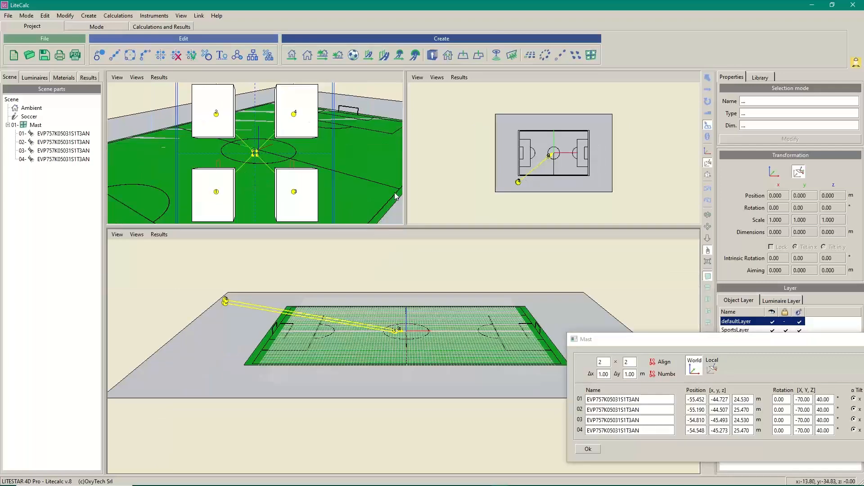
{"action": "left_click_drag", "start_coordinate": [405, 133], "coordinate": [342, 143]}
{"action": "left_click", "coordinate": [223, 156]}
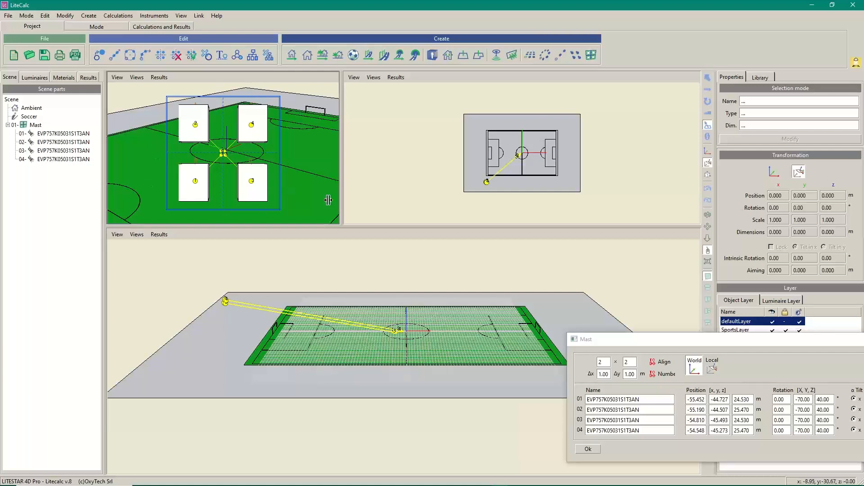
{"action": "scroll", "coordinate": [549, 157], "scroll_direction": "up", "scroll_amount": 3}
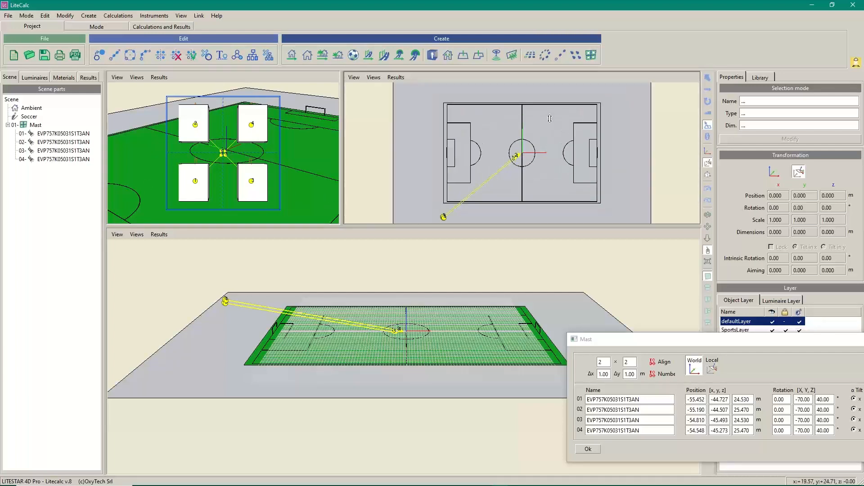
{"action": "scroll", "coordinate": [551, 118], "scroll_direction": "down", "scroll_amount": 2}
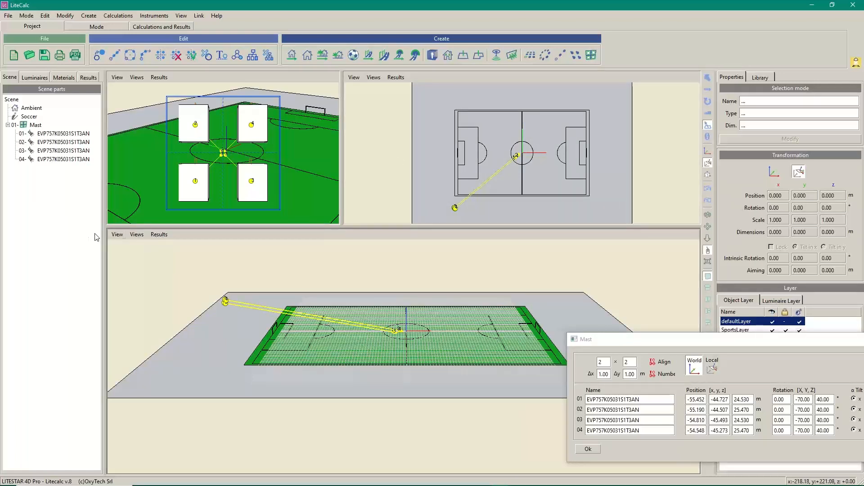
Hide the grid in the lower perspective view and show the pitch from a steeper angle.
{"action": "left_click", "coordinate": [117, 235]}
{"action": "left_click", "coordinate": [125, 336]}
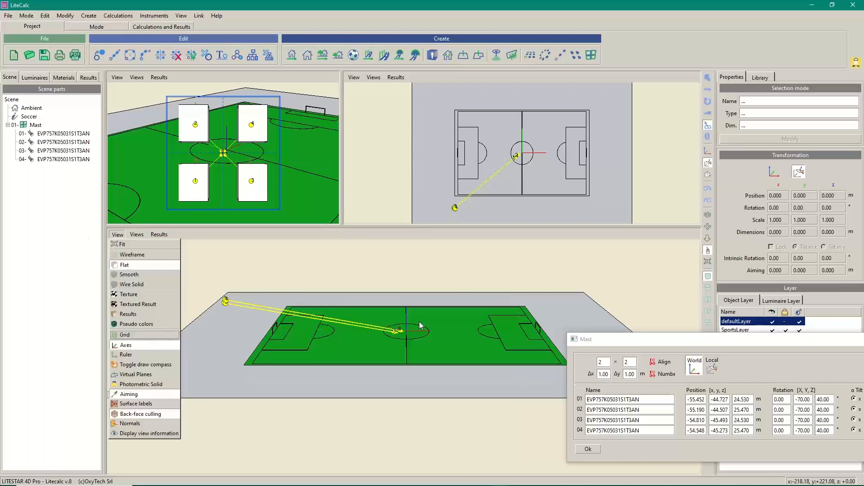
{"action": "left_click", "coordinate": [471, 324]}
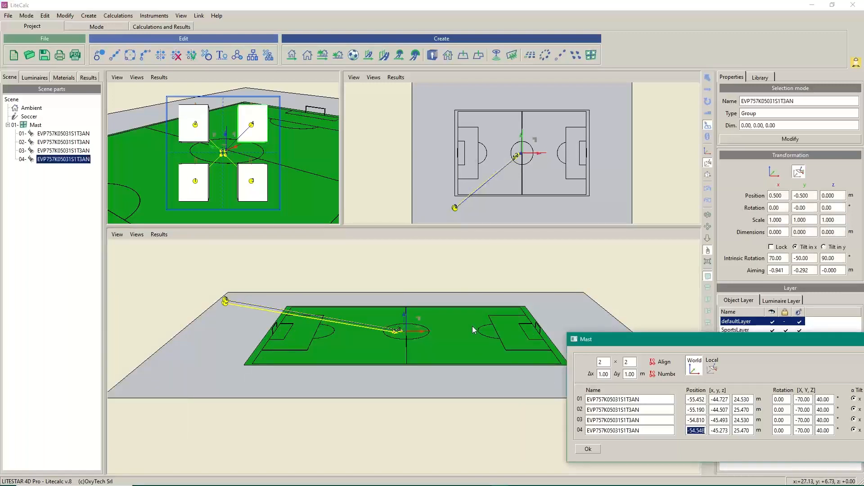
{"action": "mouse_move", "coordinate": [472, 326]}
{"action": "middle_mouse_down"}
{"action": "mouse_move", "coordinate": [488, 331]}
{"action": "mouse_move", "coordinate": [484, 324]}
{"action": "middle_mouse_up"}
{"action": "right_click_drag", "start_coordinate": [484, 323], "coordinate": [484, 448]}
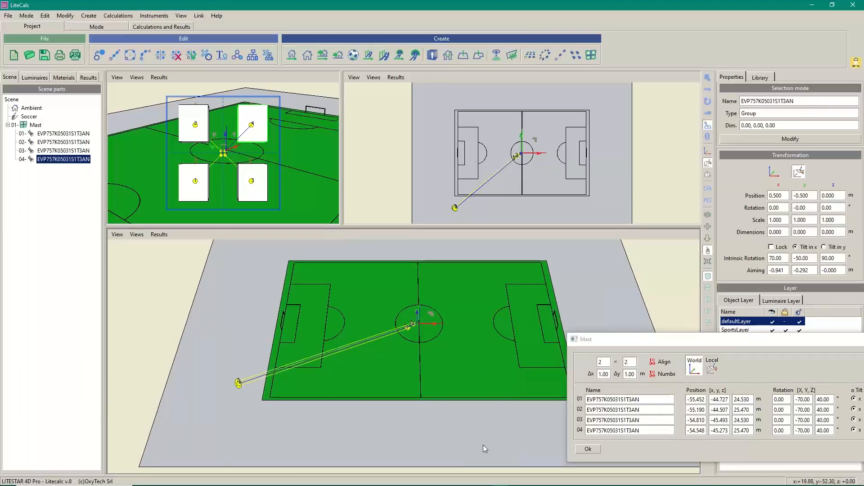
Select floodlights 01 and 04 one at a time and examine their aiming lines close to the centre circle.
{"action": "left_click", "coordinate": [57, 134]}
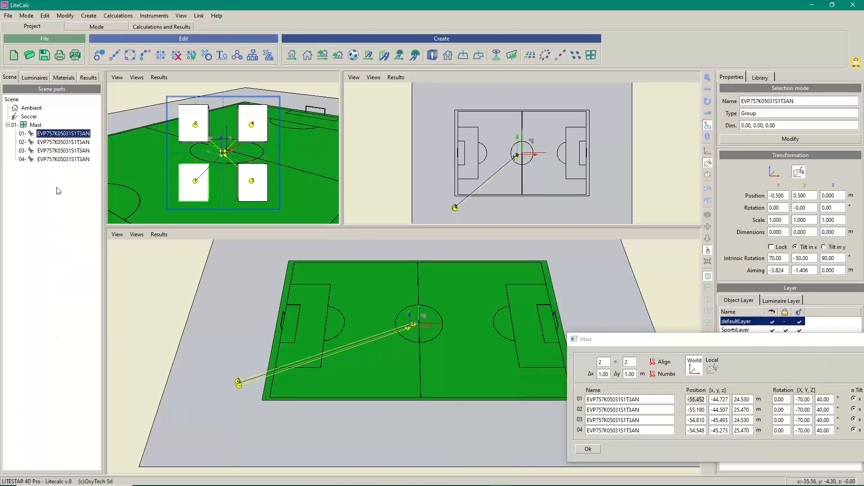
{"action": "left_click", "coordinate": [259, 134]}
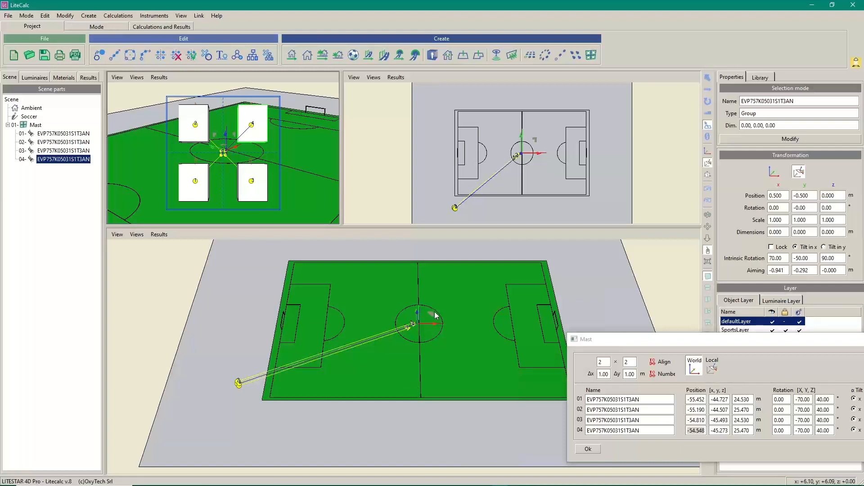
{"action": "right_click_drag", "start_coordinate": [435, 341], "coordinate": [447, 280]}
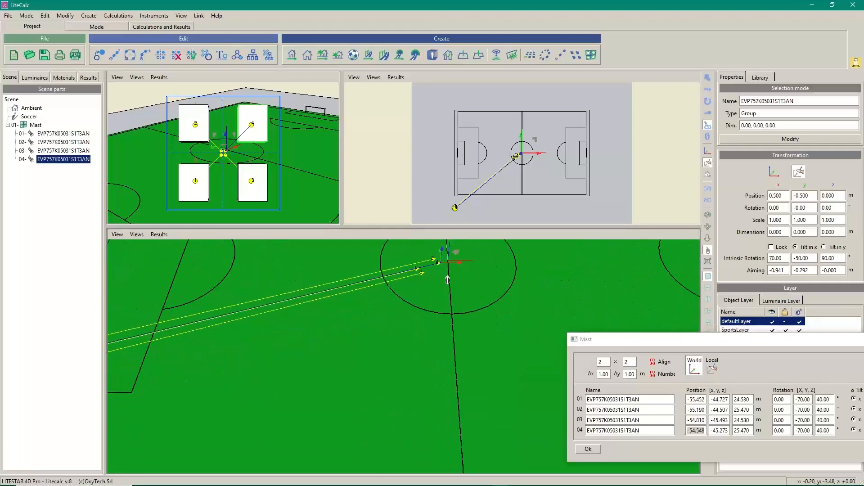
Aim floodlight 03 at about X -6.1 m, Y -24.6 m and floodlight 01 at about X -46.8 m, Y -20.5 m.
{"action": "left_click", "coordinate": [423, 274]}
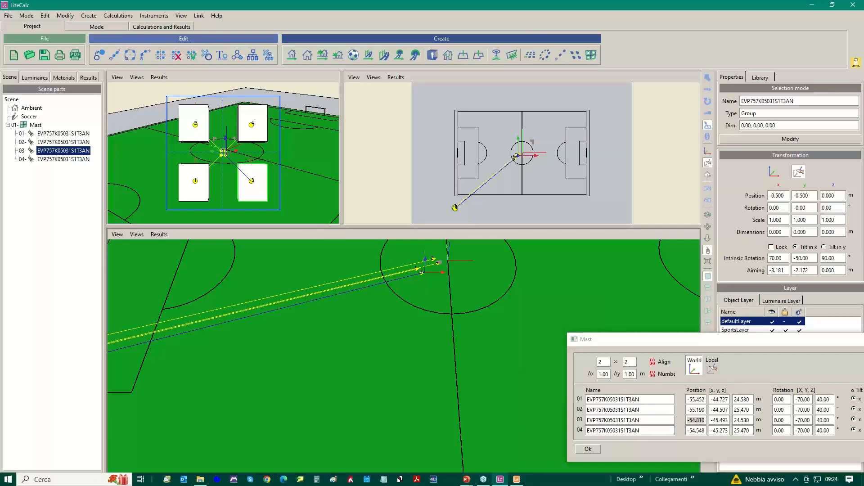
{"action": "scroll", "coordinate": [395, 312], "scroll_direction": "down", "scroll_amount": 5}
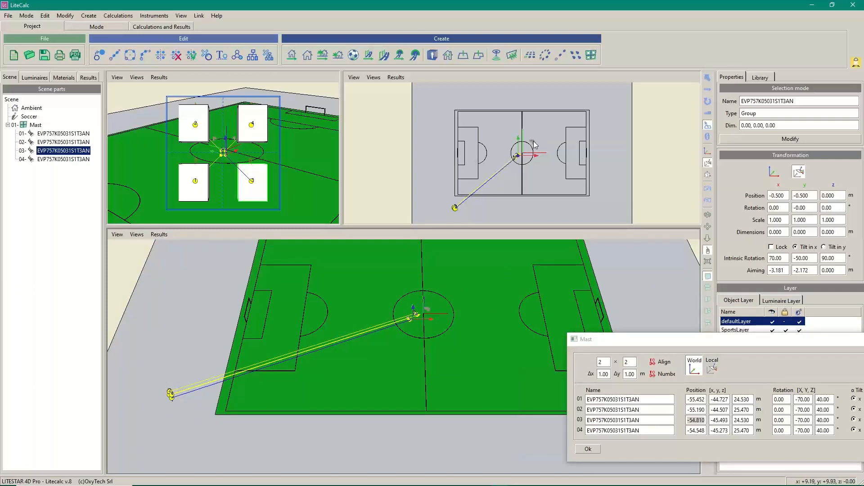
{"action": "left_click_drag", "start_coordinate": [535, 144], "coordinate": [530, 168]}
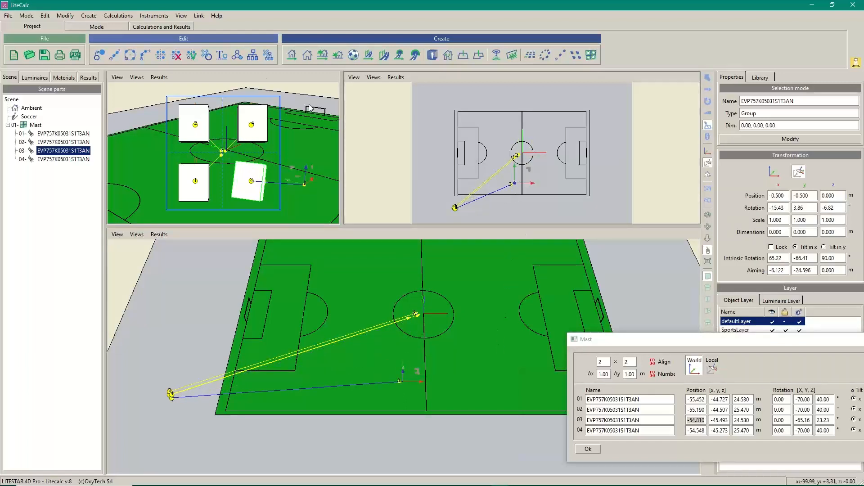
{"action": "left_click", "coordinate": [189, 199]}
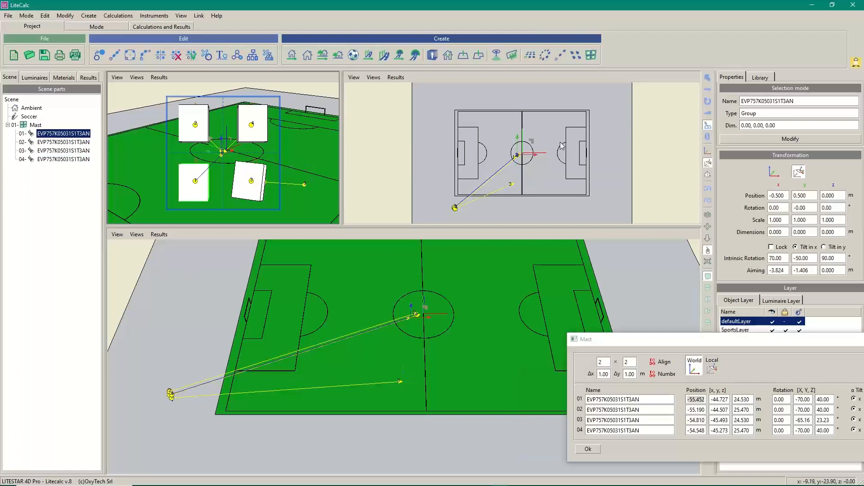
{"action": "left_click_drag", "start_coordinate": [532, 143], "coordinate": [480, 167]}
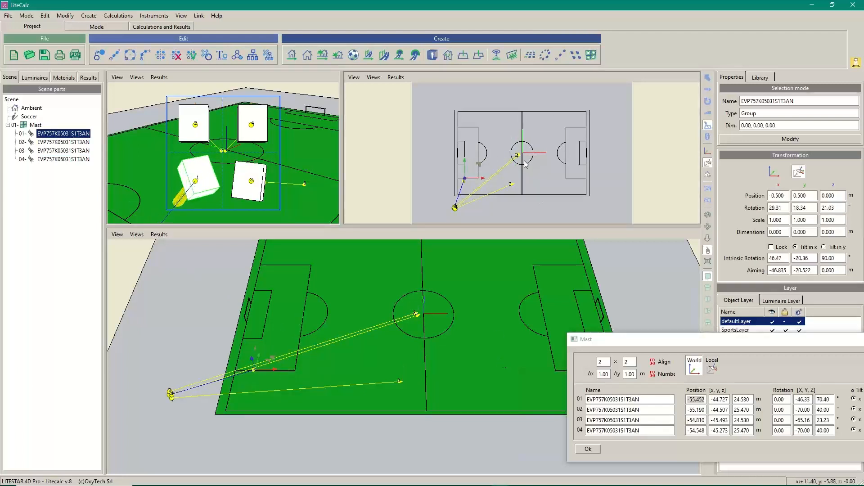
Aim floodlight 04 at about X -5.4 m, Y 17.4 m, and floodlights 02 and 04 together at about X -40.9 m, Y 20.3 m.
{"action": "left_click", "coordinate": [258, 122]}
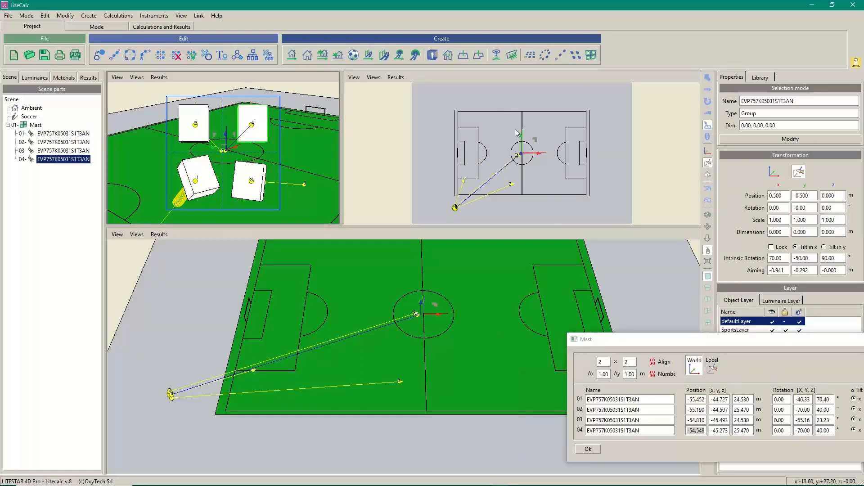
{"action": "left_click_drag", "start_coordinate": [537, 143], "coordinate": [533, 119]}
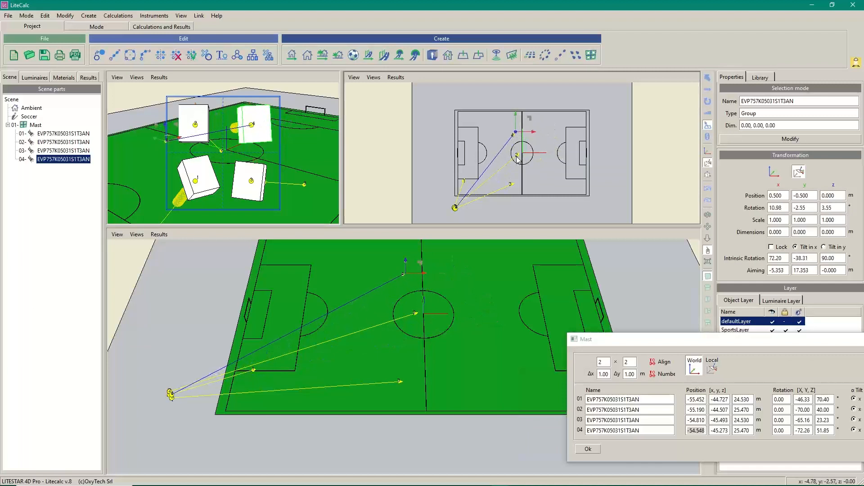
{"action": "left_click", "coordinate": [517, 156], "text": "ctrl"}
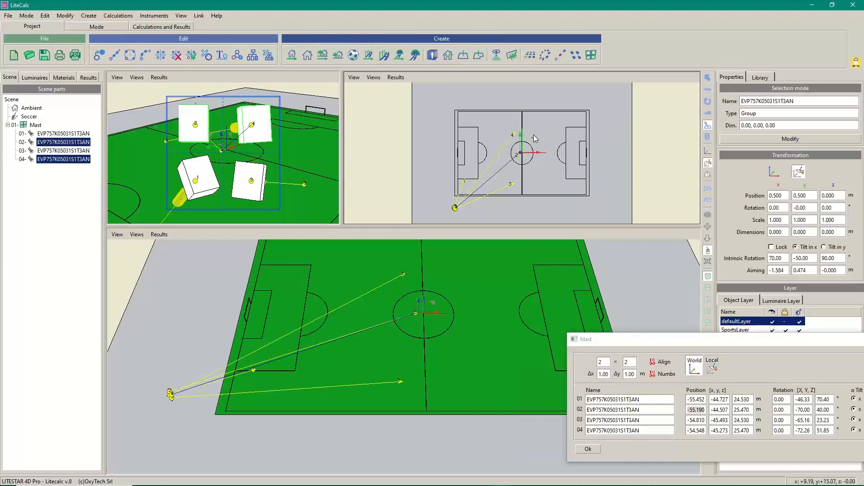
{"action": "left_click_drag", "start_coordinate": [537, 141], "coordinate": [489, 116]}
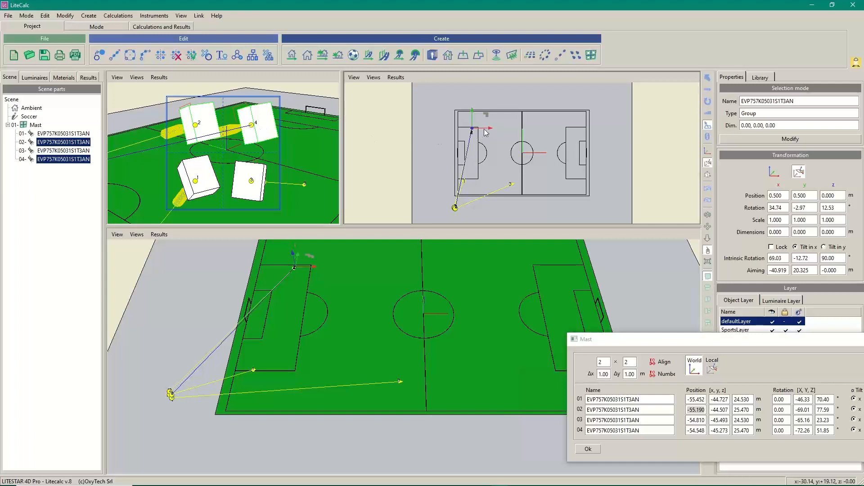
Re-aim floodlight 04 alone at about X -8.2 m, Y 18.5 m and clear the selection.
{"action": "left_click", "coordinate": [206, 130]}
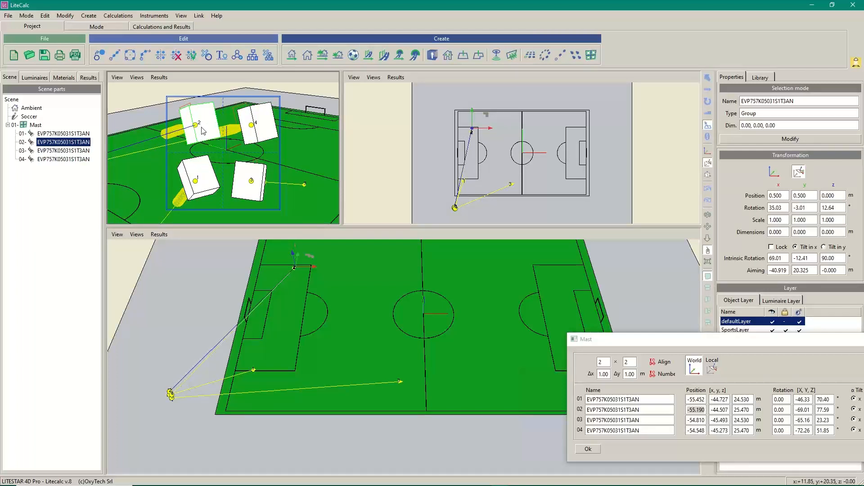
{"action": "left_click", "coordinate": [268, 136]}
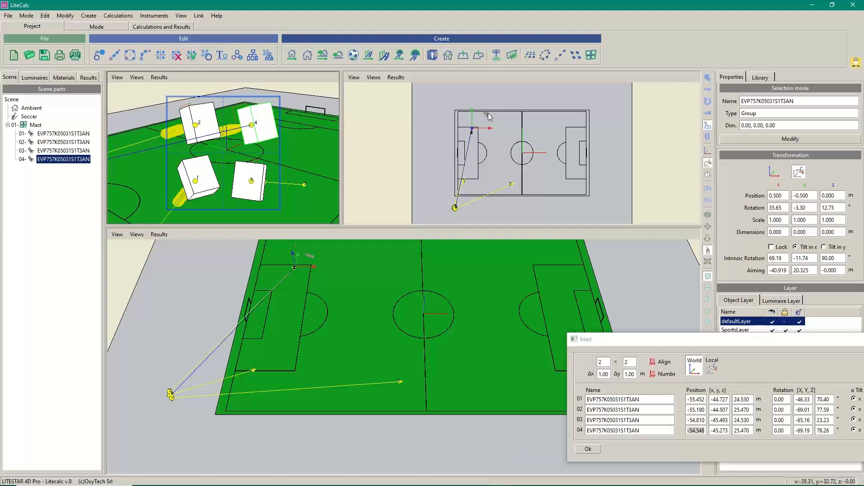
{"action": "left_click_drag", "start_coordinate": [487, 114], "coordinate": [529, 123]}
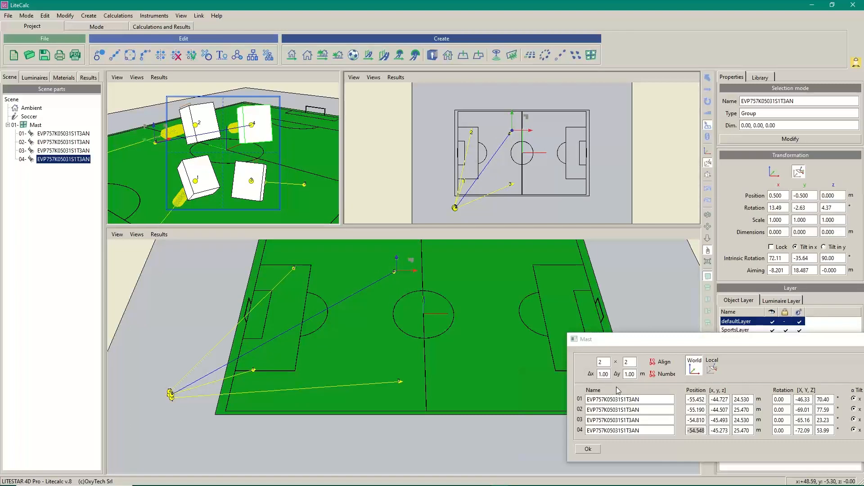
{"action": "left_click", "coordinate": [577, 199]}
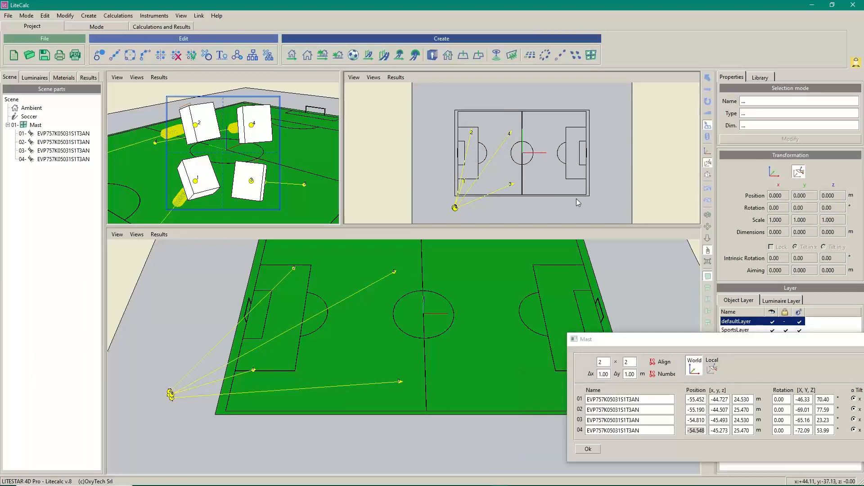
Move the Mast window off the layer list and show the luminaire layers.
{"action": "left_click", "coordinate": [607, 341]}
{"action": "left_click_drag", "start_coordinate": [607, 341], "coordinate": [693, 329]}
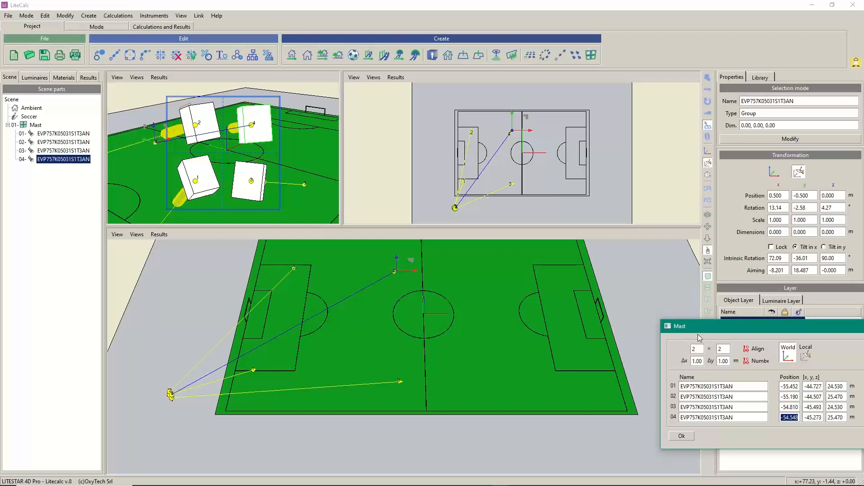
{"action": "left_click_drag", "start_coordinate": [697, 329], "coordinate": [552, 391]}
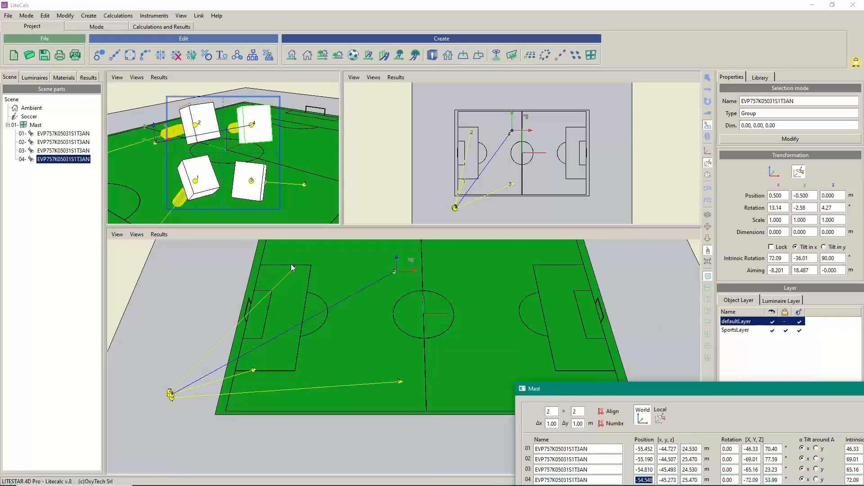
{"action": "left_click", "coordinate": [786, 302]}
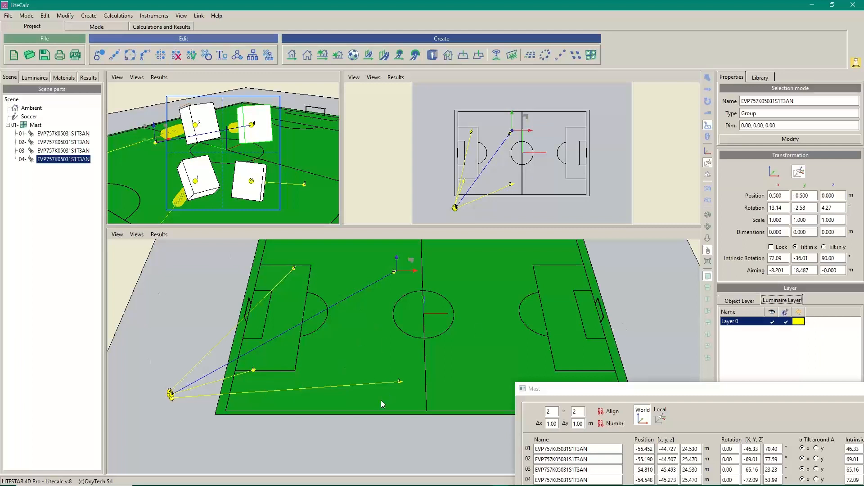
Rename the luminaire layer Layer 0 as Match.
{"action": "right_click", "coordinate": [755, 321]}
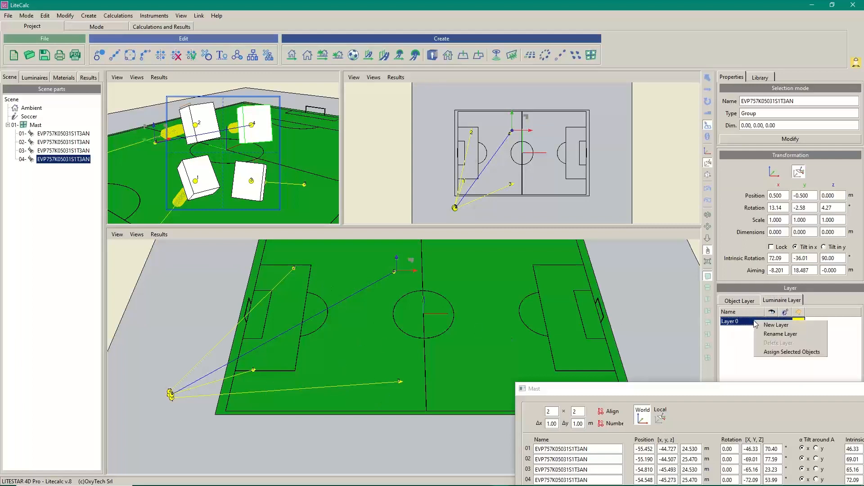
{"action": "left_click", "coordinate": [797, 352]}
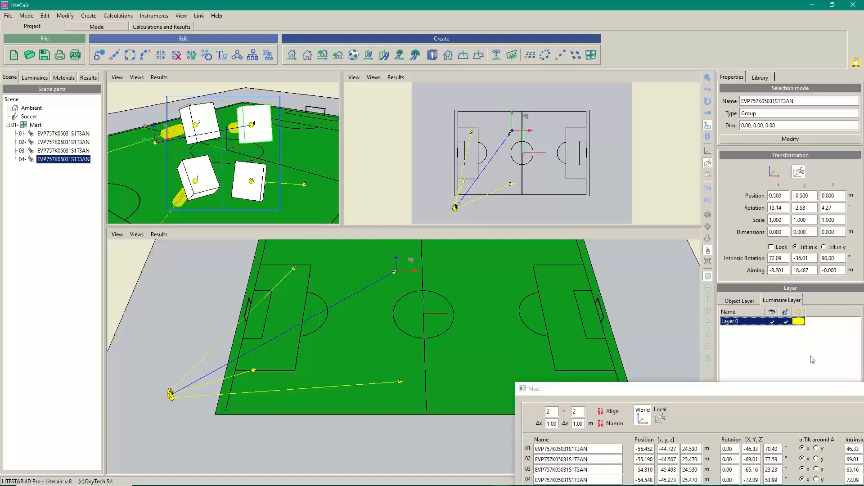
{"action": "right_click", "coordinate": [750, 321]}
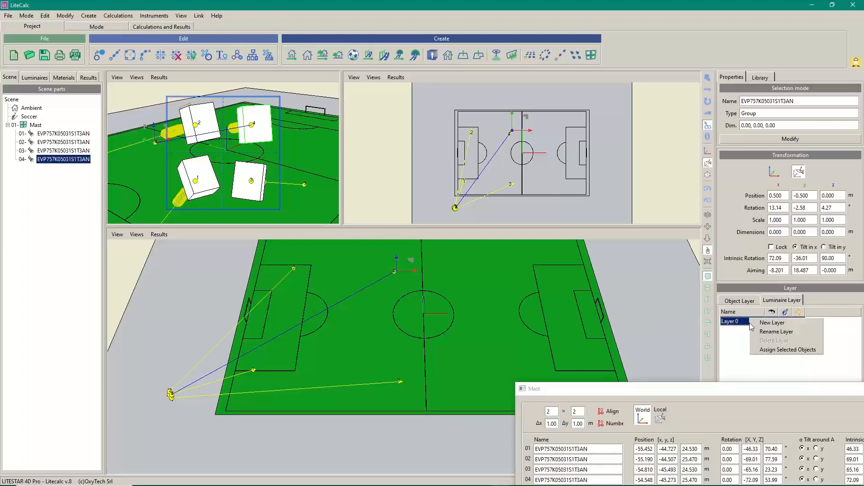
{"action": "left_click", "coordinate": [763, 332]}
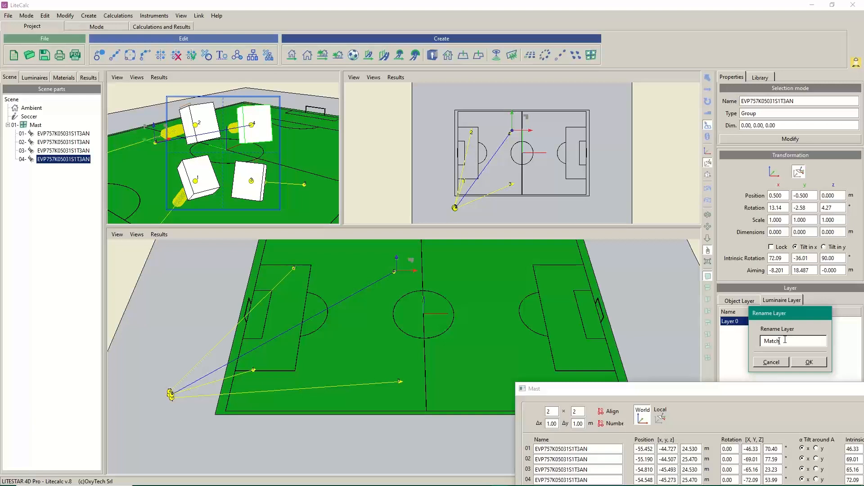
{"action": "left_click", "coordinate": [809, 362]}
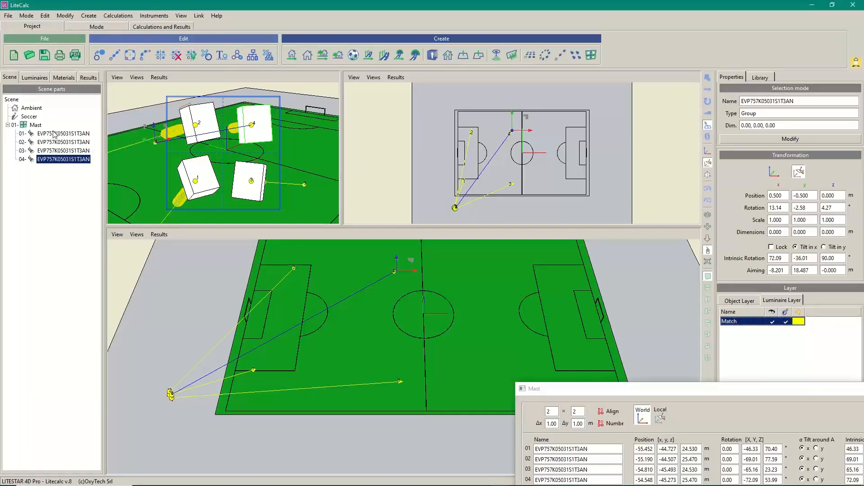
Assign floodlights 02 and 04 of the mast to the Match luminaire layer.
{"action": "left_click", "coordinate": [203, 131]}
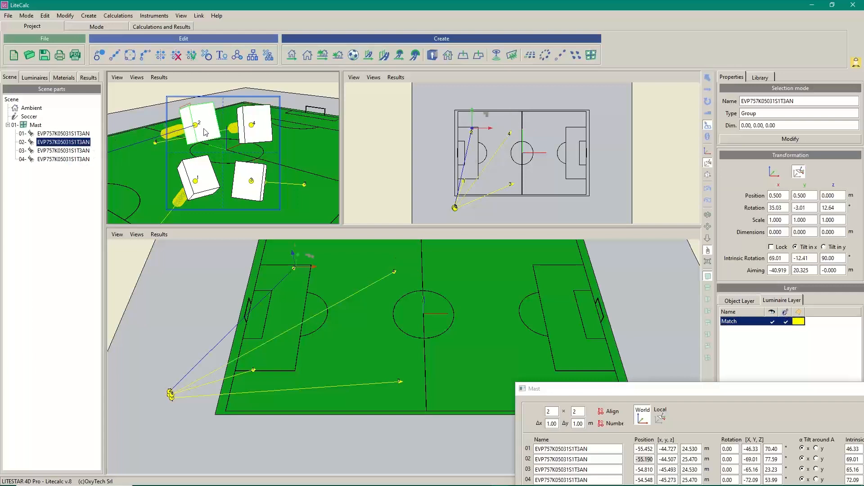
{"action": "left_click", "coordinate": [260, 135], "text": "ctrl"}
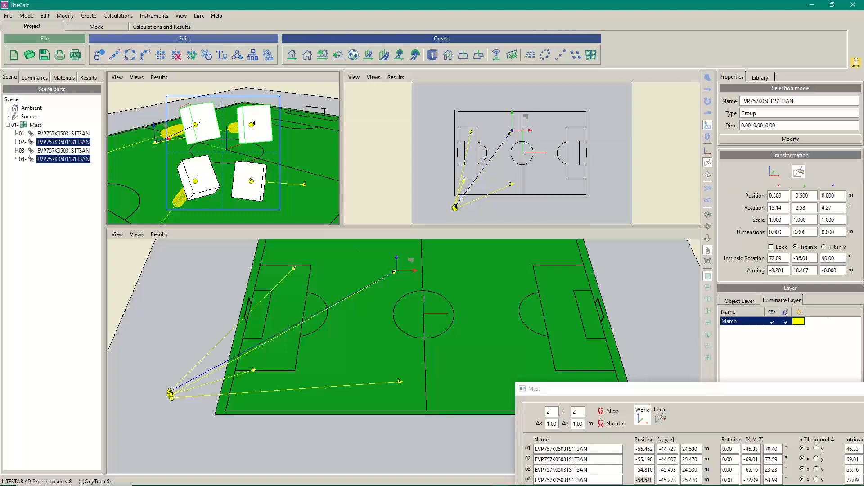
{"action": "right_click", "coordinate": [754, 322]}
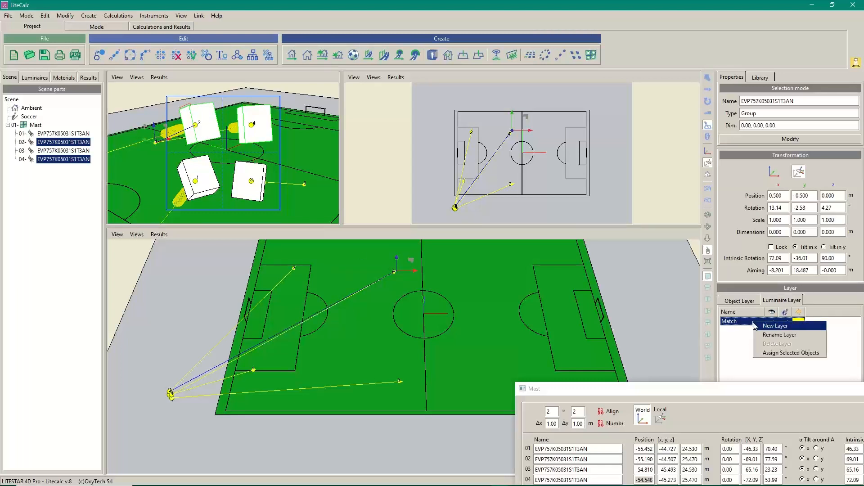
{"action": "left_click", "coordinate": [772, 353]}
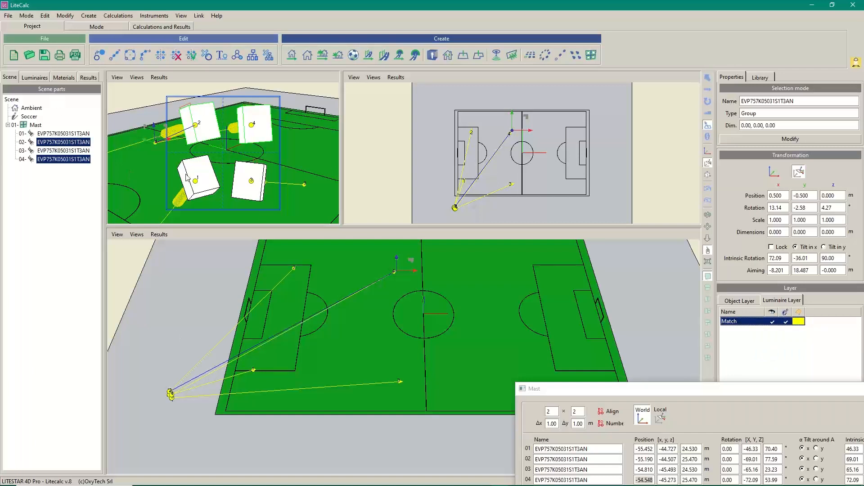
Change the selection to floodlights 01 and 03 only and create a new luminaire layer named Training.
{"action": "left_click", "coordinate": [210, 183], "text": "ctrl"}
{"action": "left_click", "coordinate": [251, 194], "text": "ctrl"}
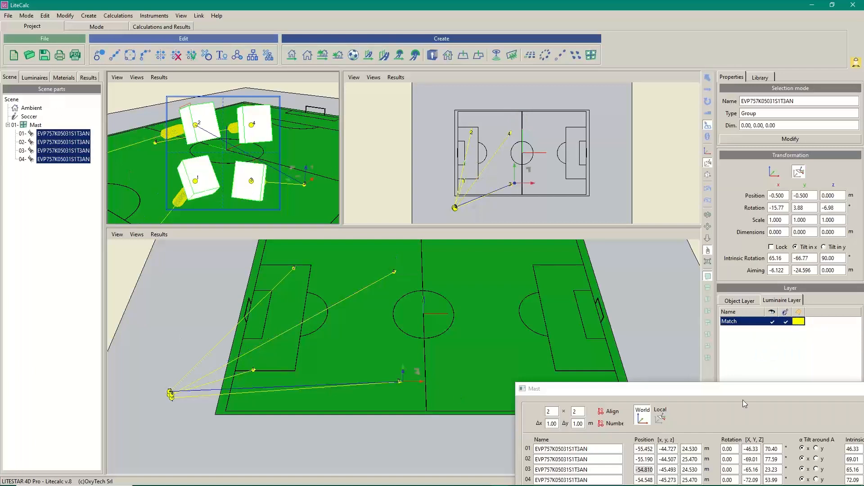
{"action": "left_click", "coordinate": [209, 114], "text": "ctrl"}
{"action": "left_click", "coordinate": [269, 116], "text": "ctrl"}
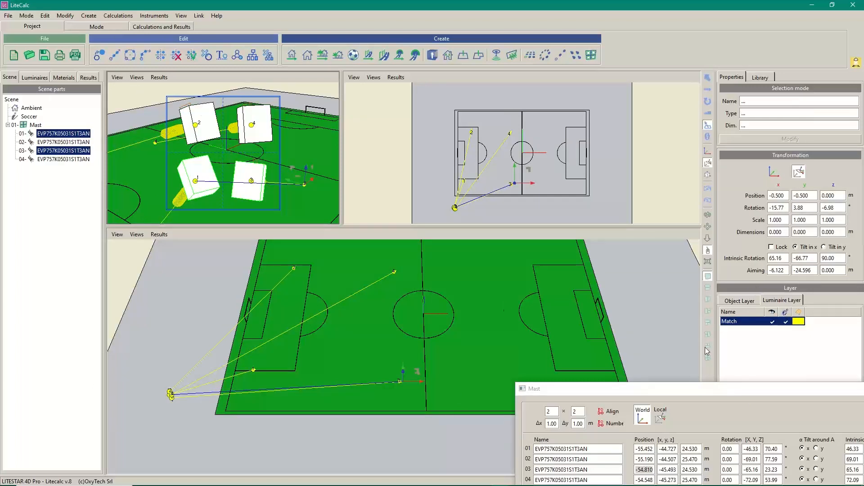
{"action": "right_click", "coordinate": [744, 323]}
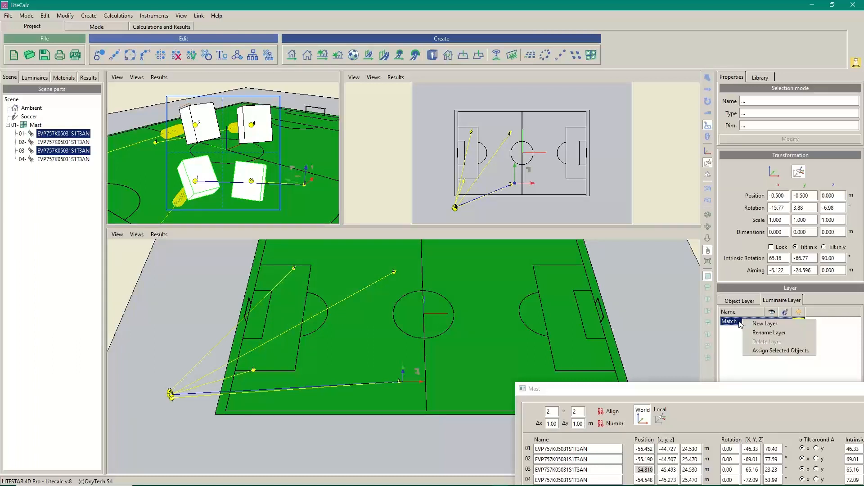
{"action": "left_click", "coordinate": [770, 333]}
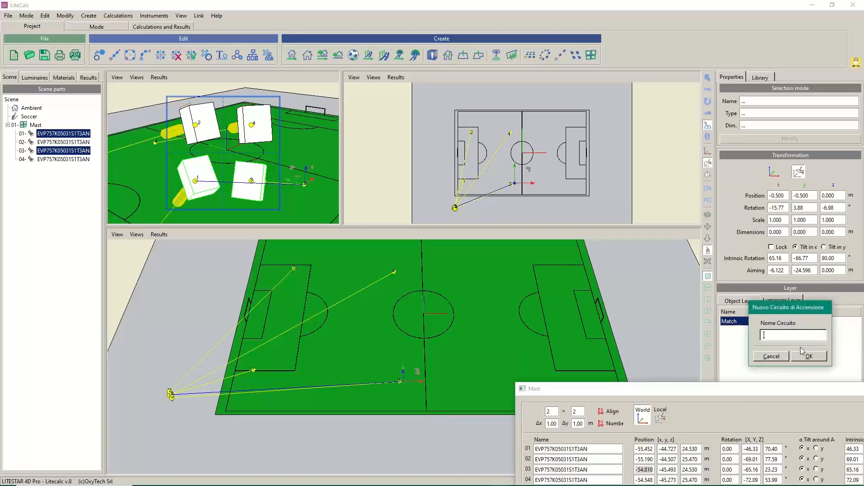
{"action": "type", "text": "Training"}
{"action": "left_click", "coordinate": [813, 357]}
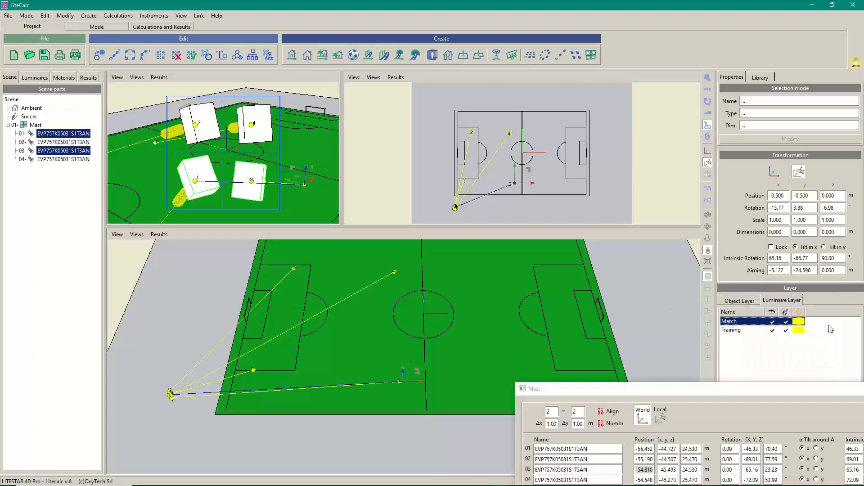
Colour the Training layer orange and assign the selected floodlights 01 and 03 to it.
{"action": "left_click", "coordinate": [799, 332]}
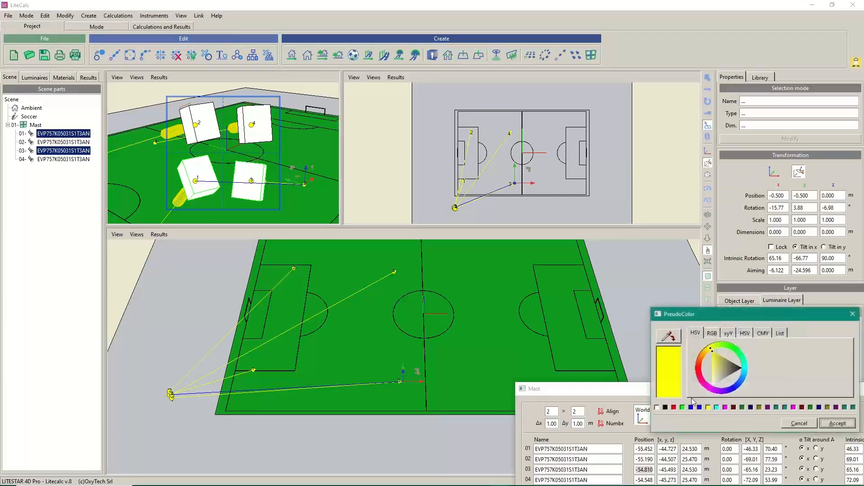
{"action": "left_click", "coordinate": [702, 361]}
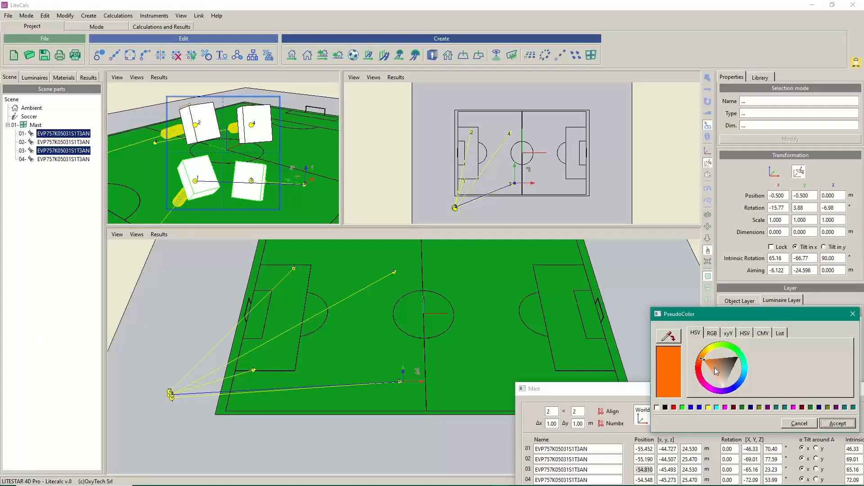
{"action": "left_click", "coordinate": [836, 424]}
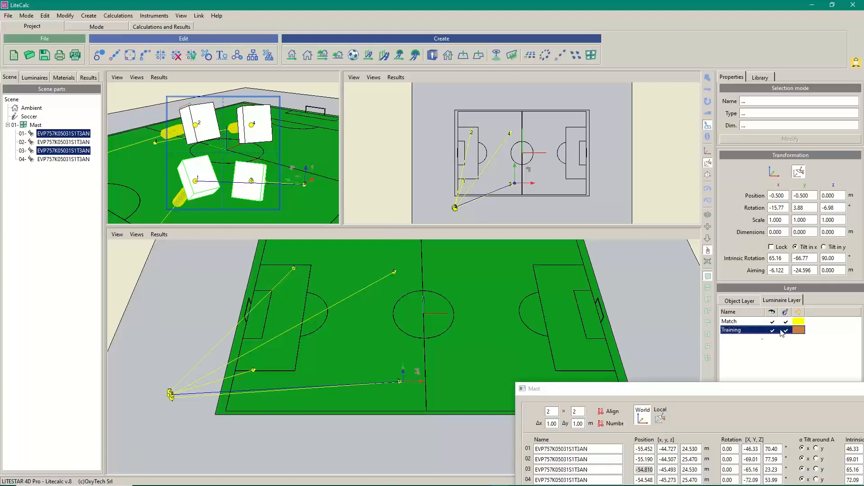
{"action": "right_click", "coordinate": [754, 330]}
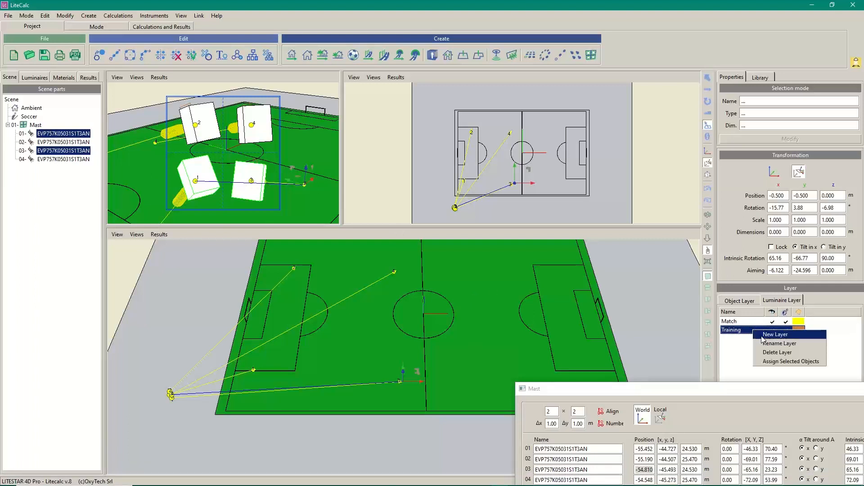
{"action": "left_click", "coordinate": [785, 362]}
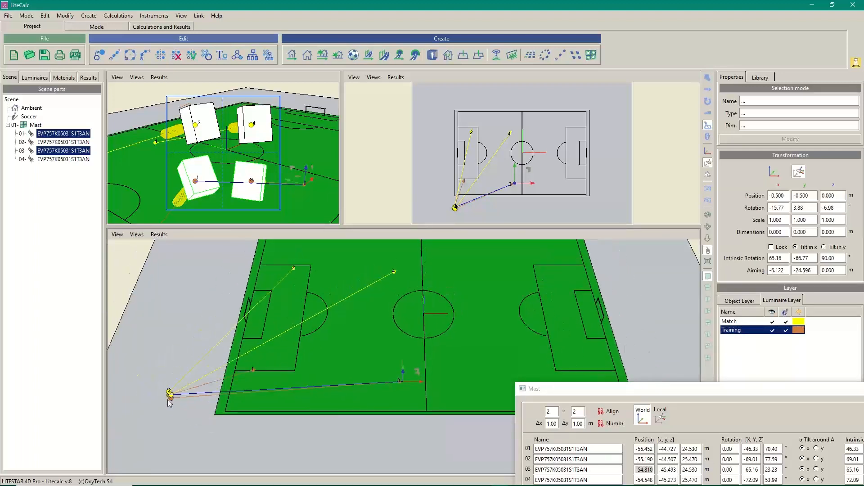
Examine the layer colours of the mast's floodlights up close, clear the selection and look over the whole pitch.
{"action": "left_click", "coordinate": [36, 125]}
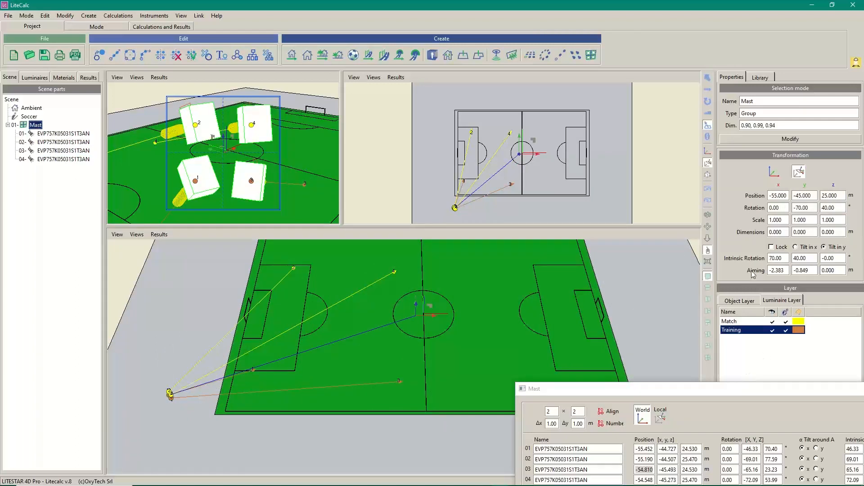
{"action": "left_click", "coordinate": [708, 262]}
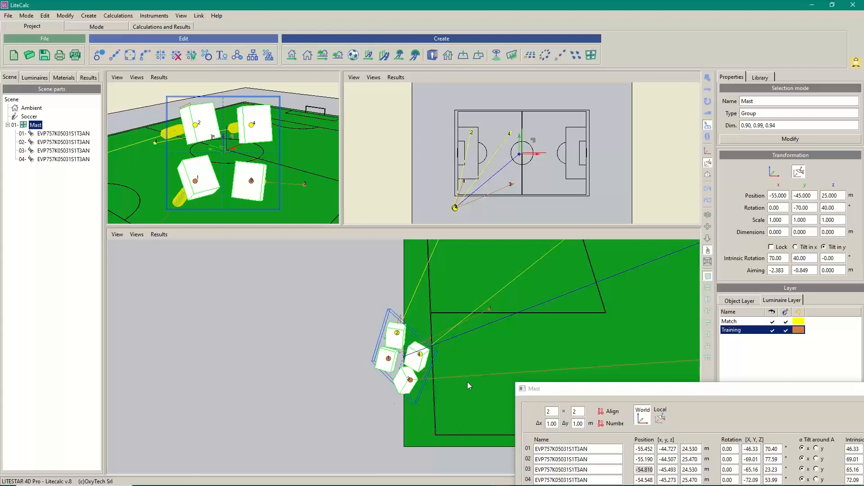
{"action": "left_click", "coordinate": [465, 353]}
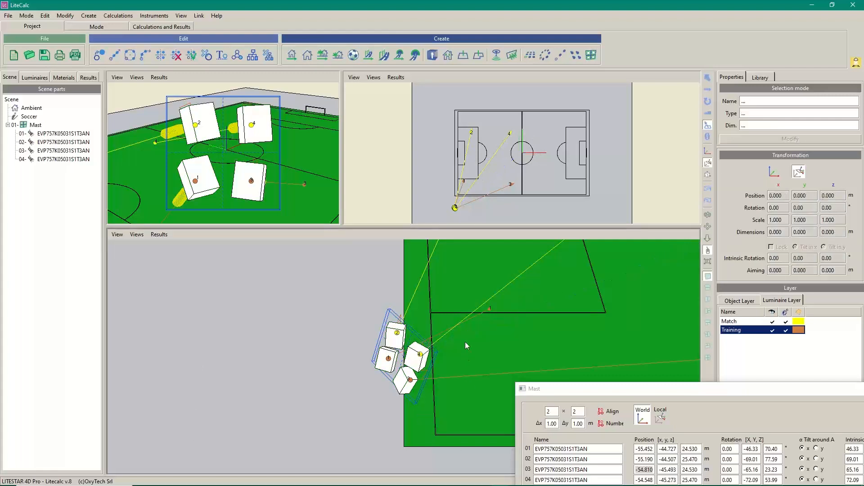
{"action": "middle_click_drag", "start_coordinate": [485, 284], "coordinate": [360, 456]}
{"action": "middle_click_drag", "start_coordinate": [581, 294], "coordinate": [597, 286]}
{"action": "middle_click_drag", "start_coordinate": [588, 287], "coordinate": [458, 326]}
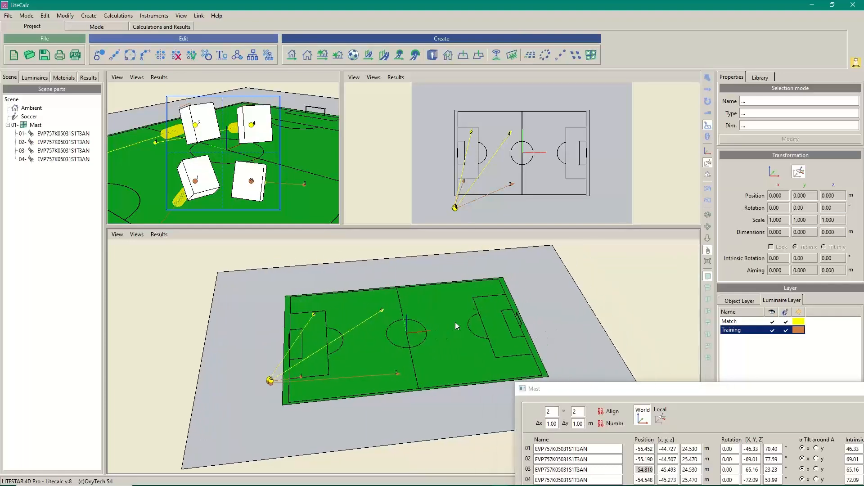
Run the direct-component calculation at the lowest rendering accuracy and review the horizontal illuminance results summary.
{"action": "left_click", "coordinate": [119, 16]}
{"action": "left_click", "coordinate": [174, 79]}
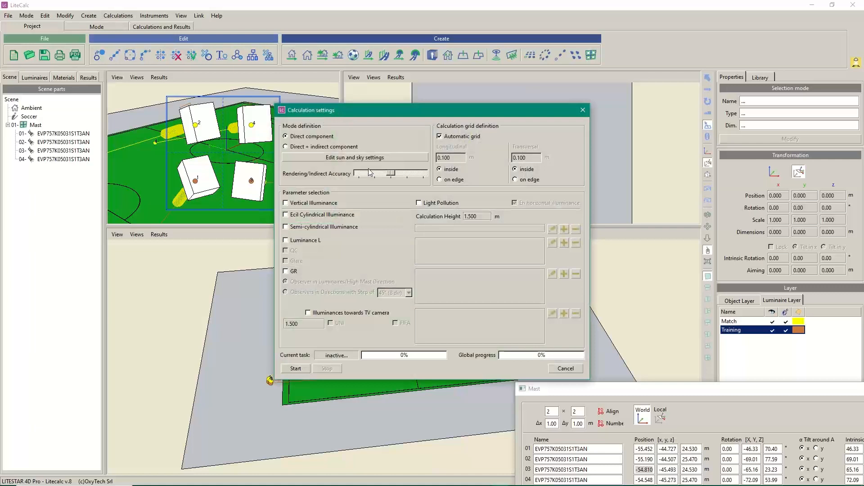
{"action": "left_click_drag", "start_coordinate": [391, 176], "coordinate": [361, 177]}
{"action": "left_click", "coordinate": [291, 368]}
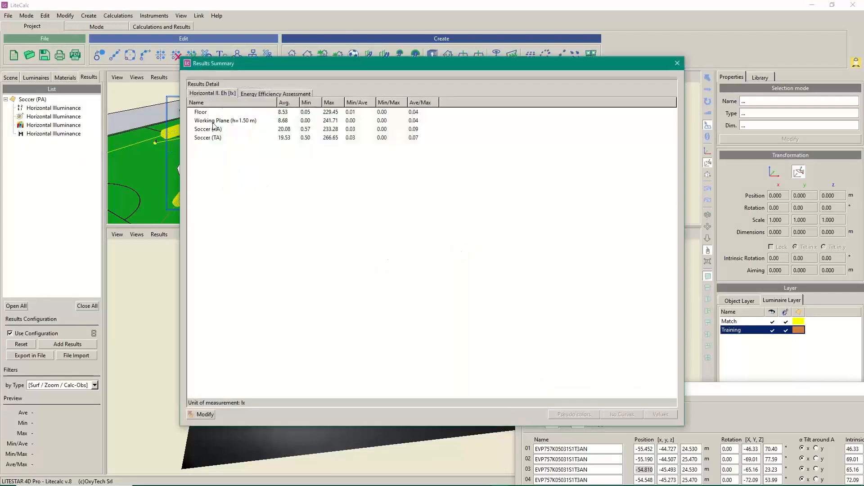
{"action": "left_click_drag", "start_coordinate": [387, 63], "coordinate": [443, 63]}
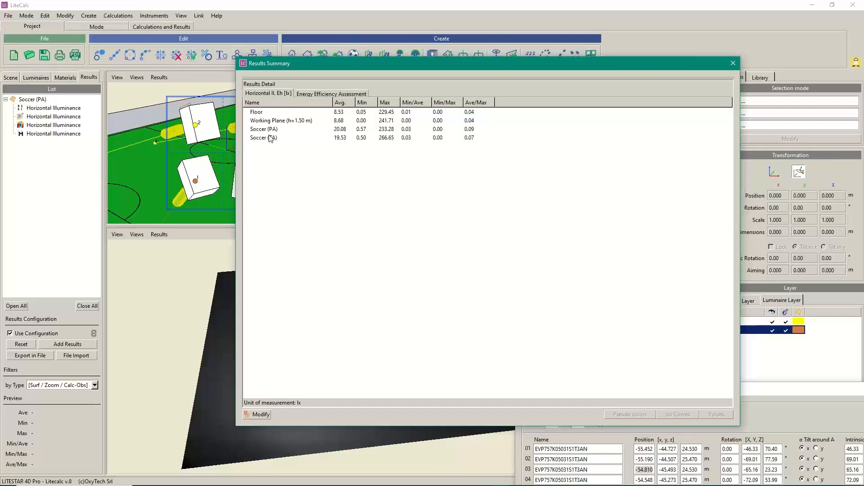
{"action": "left_click", "coordinate": [733, 63]}
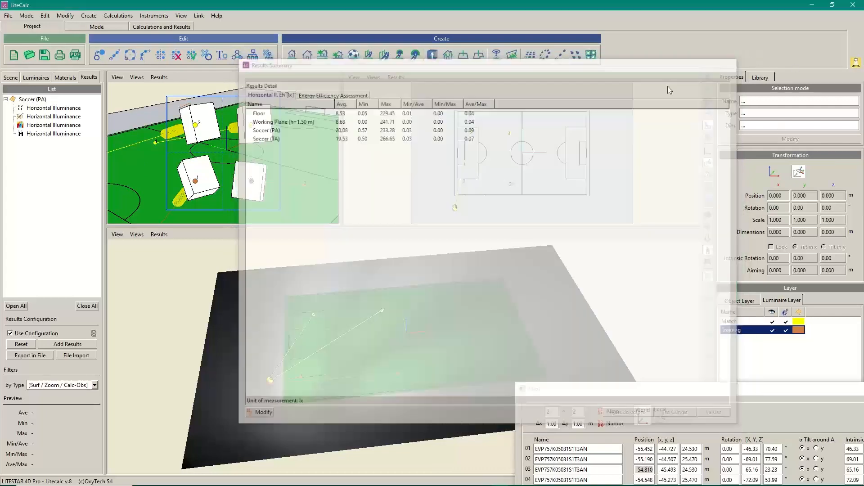
Add Vertical Illuminance, Ecil Cylindrical Illuminance and GR to the parameters of a new calculation.
{"action": "left_click", "coordinate": [122, 17]}
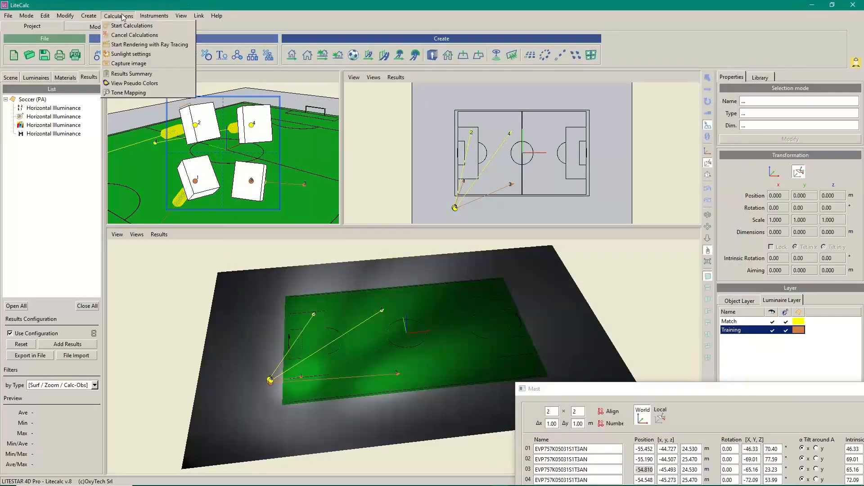
{"action": "left_click", "coordinate": [140, 26]}
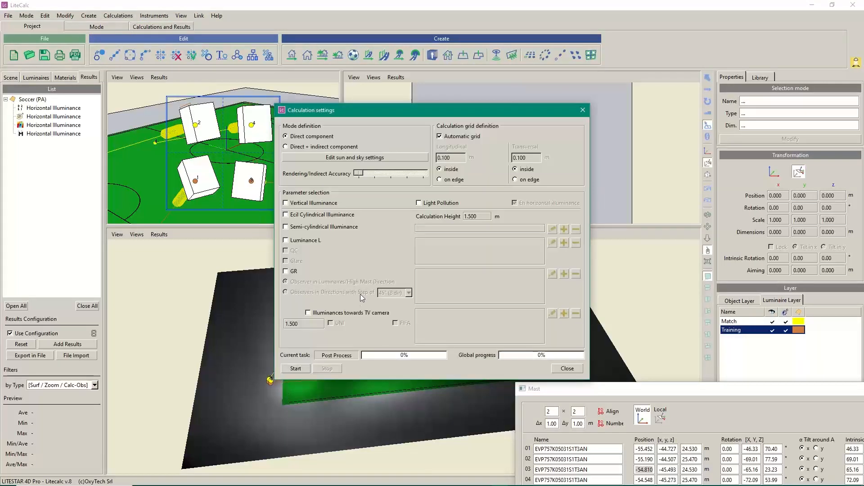
{"action": "left_click", "coordinate": [285, 202]}
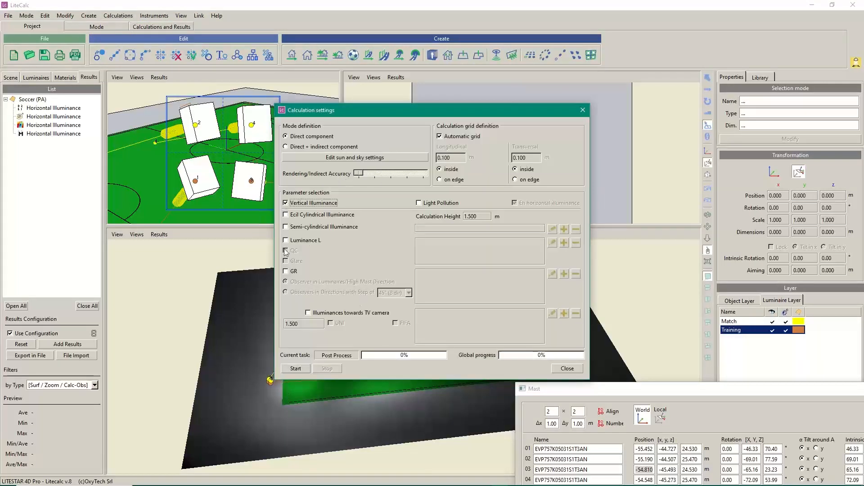
{"action": "left_click", "coordinate": [285, 215]}
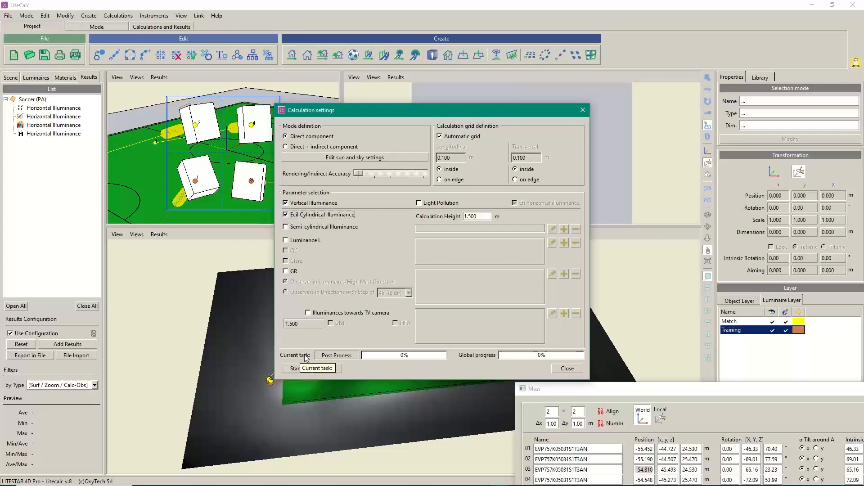
{"action": "left_click", "coordinate": [285, 271]}
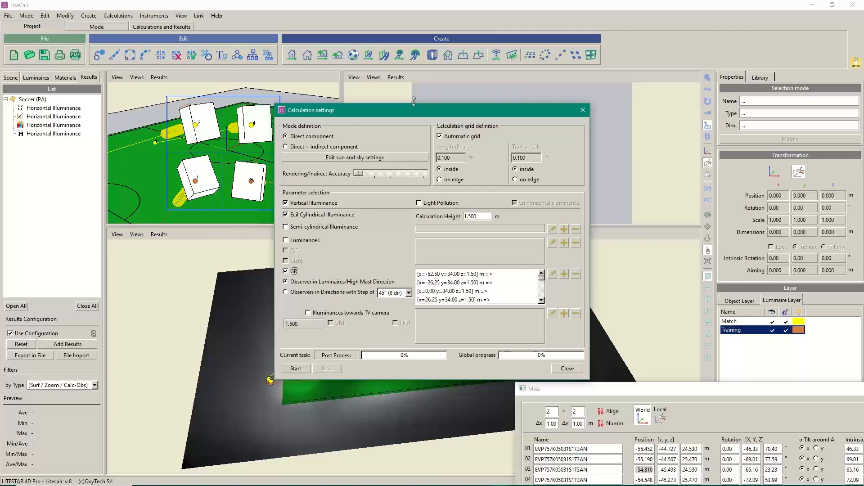
Set GR to use observers in directions with a step of 45° (8 dir).
{"action": "left_click_drag", "start_coordinate": [418, 110], "coordinate": [476, 70]}
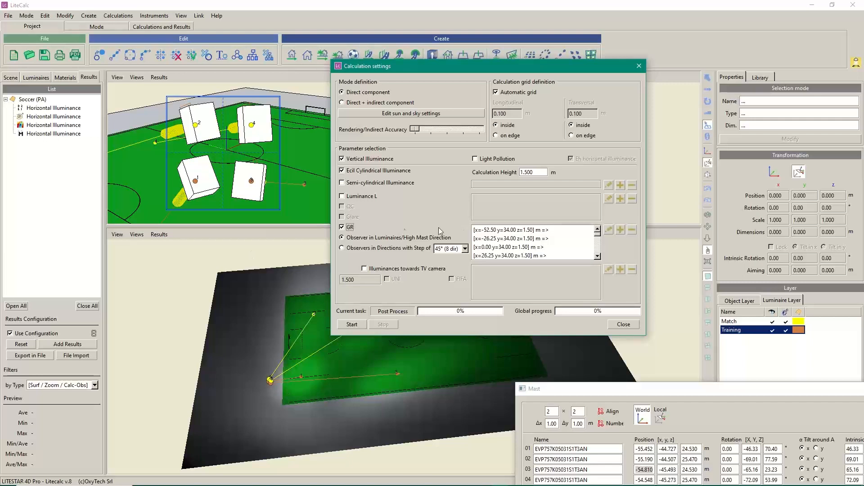
{"action": "left_click", "coordinate": [341, 248]}
{"action": "left_click", "coordinate": [465, 249]}
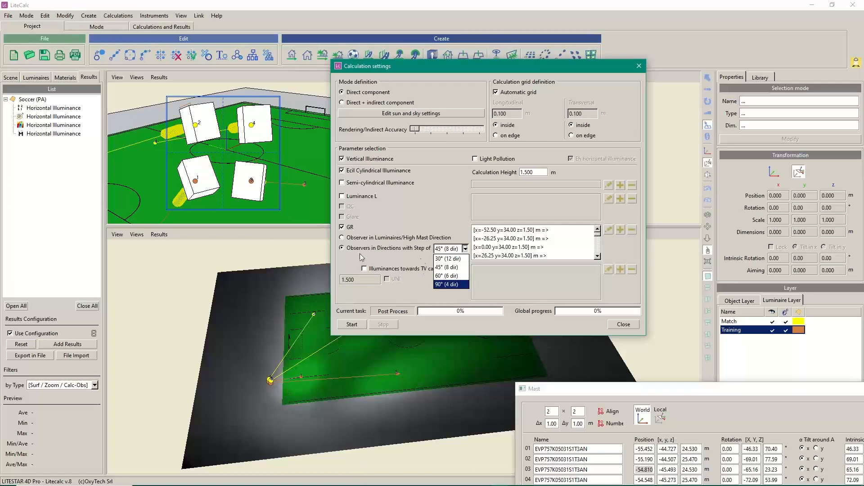
{"action": "left_click", "coordinate": [346, 246]}
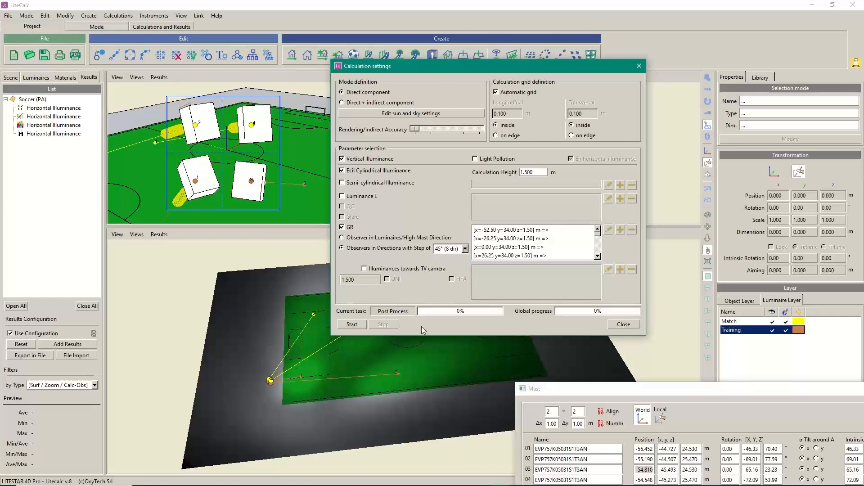
Set GR to use observers in the luminaires/high mast direction and run the direct-component calculation.
{"action": "left_click", "coordinate": [351, 238]}
{"action": "mouse_move", "coordinate": [598, 234]}
{"action": "left_mouse_down"}
{"action": "mouse_move", "coordinate": [599, 252]}
{"action": "mouse_move", "coordinate": [599, 231]}
{"action": "left_mouse_up"}
{"action": "left_click", "coordinate": [351, 324]}
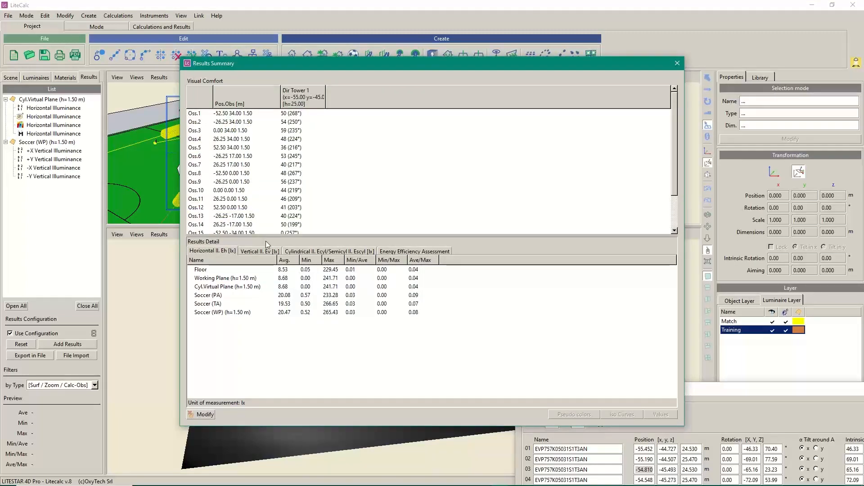
Review the GR values of all observers towards Tower 1 in the visual comfort results and close the summary.
{"action": "scroll", "coordinate": [243, 122], "scroll_direction": "down", "scroll_amount": 2}
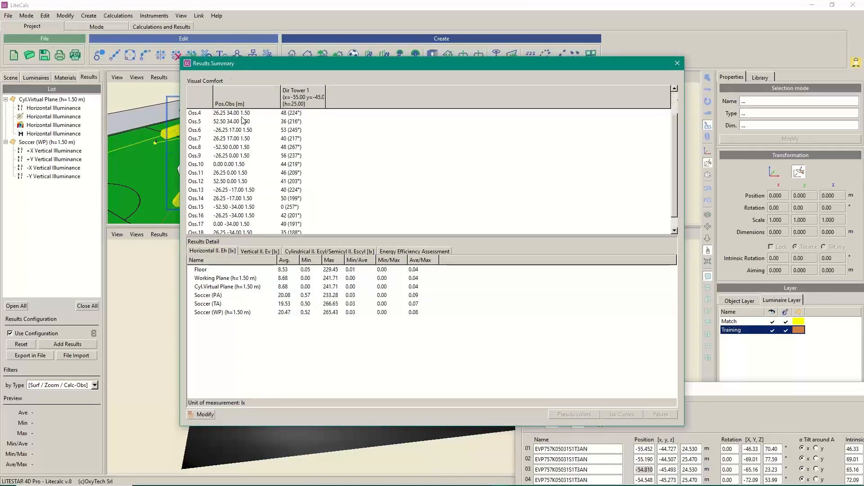
{"action": "scroll", "coordinate": [246, 180], "scroll_direction": "up", "scroll_amount": 2}
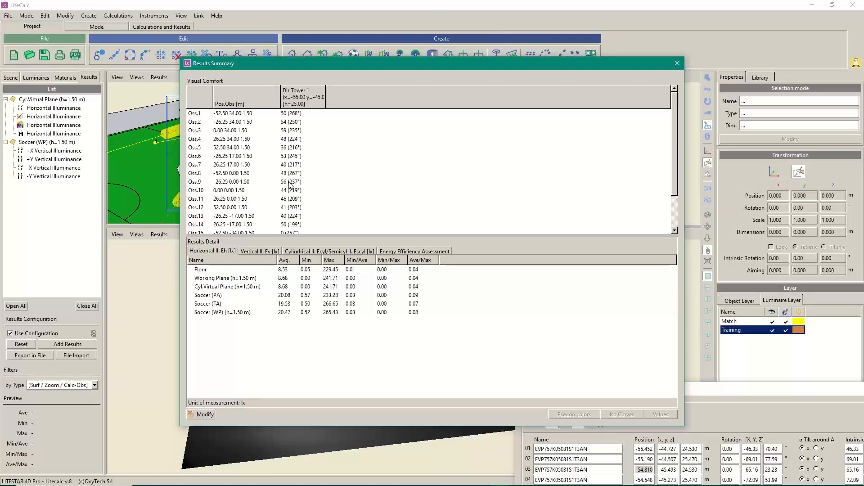
{"action": "scroll", "coordinate": [324, 189], "scroll_direction": "down", "scroll_amount": 2}
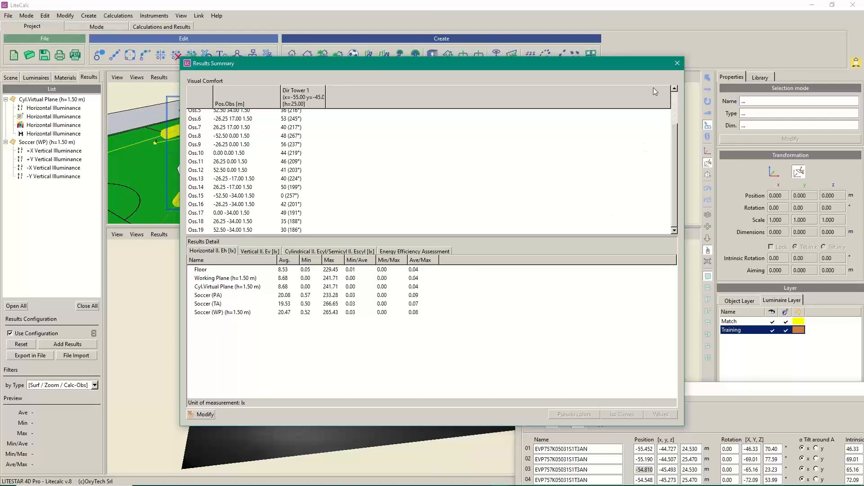
{"action": "left_click", "coordinate": [677, 64]}
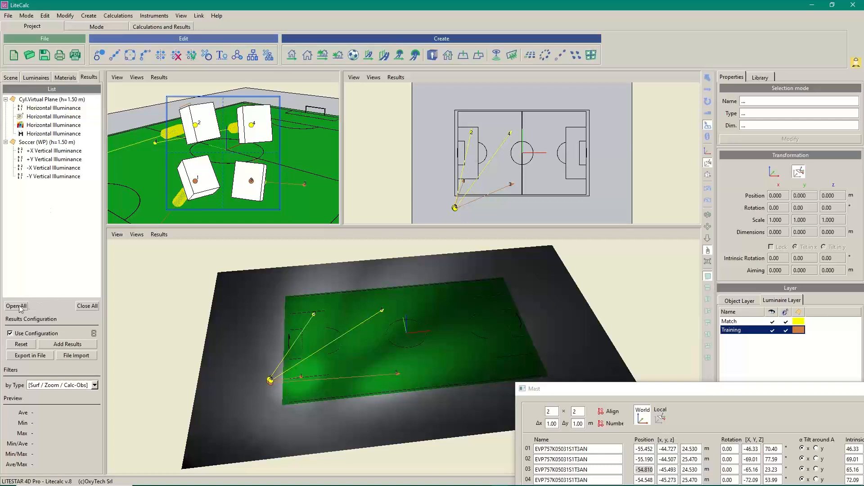
Clear the results list and configuration, and display the horizontal illuminance values of Soccer (PA), Soccer (TA) and Soccer (WP) without the Mast window.
{"action": "left_click", "coordinate": [87, 306]}
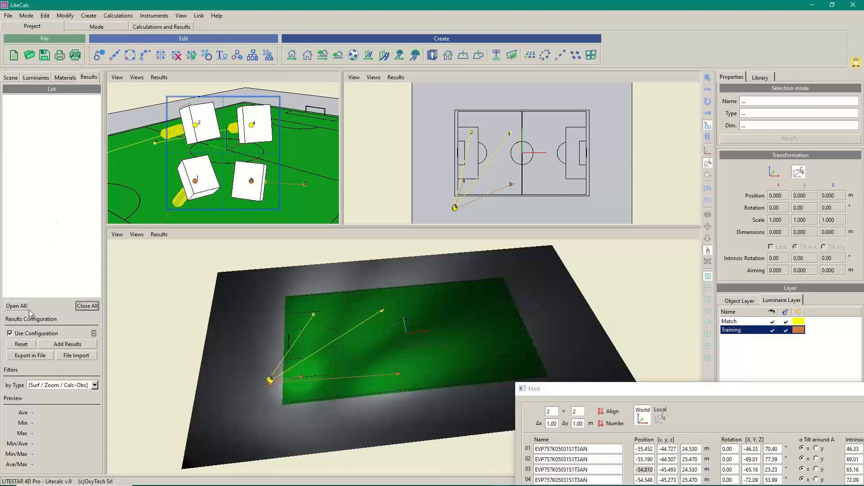
{"action": "left_click", "coordinate": [23, 344]}
{"action": "left_click", "coordinate": [154, 27]}
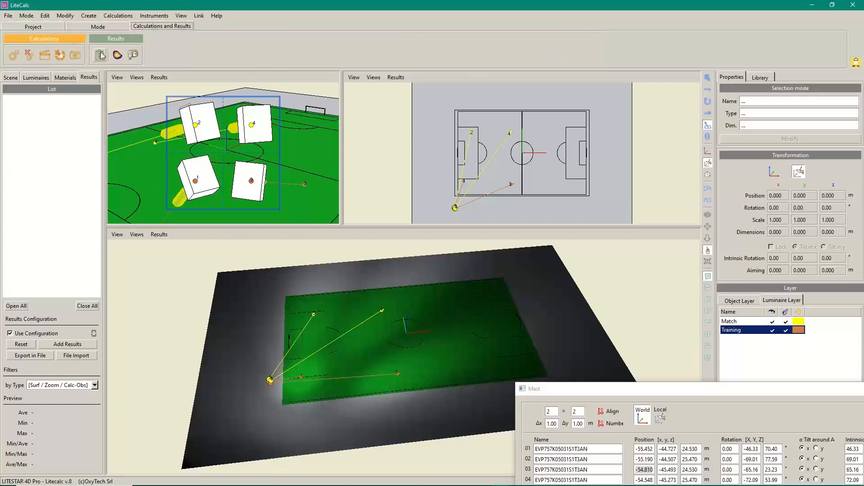
{"action": "left_click", "coordinate": [100, 56]}
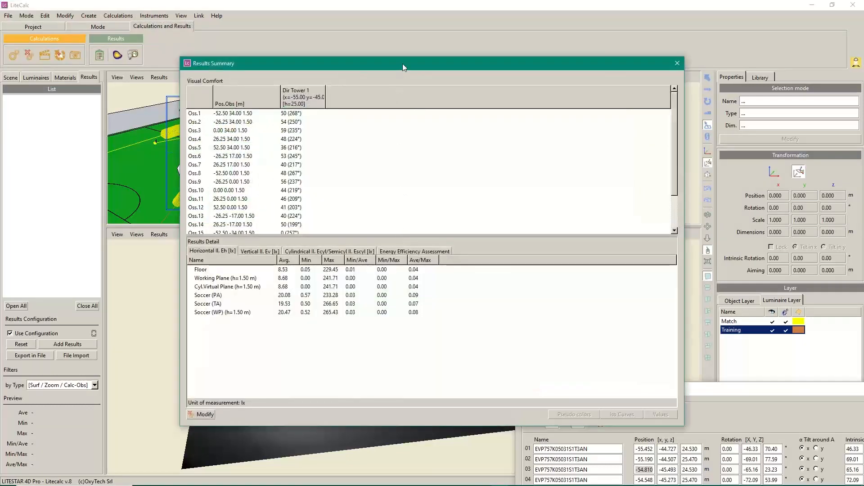
{"action": "left_click", "coordinate": [216, 296]}
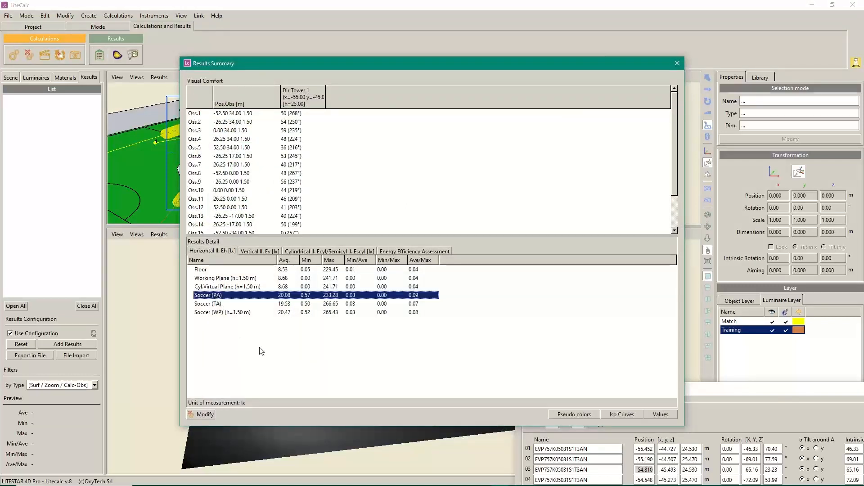
{"action": "left_click", "coordinate": [208, 304], "text": "ctrl"}
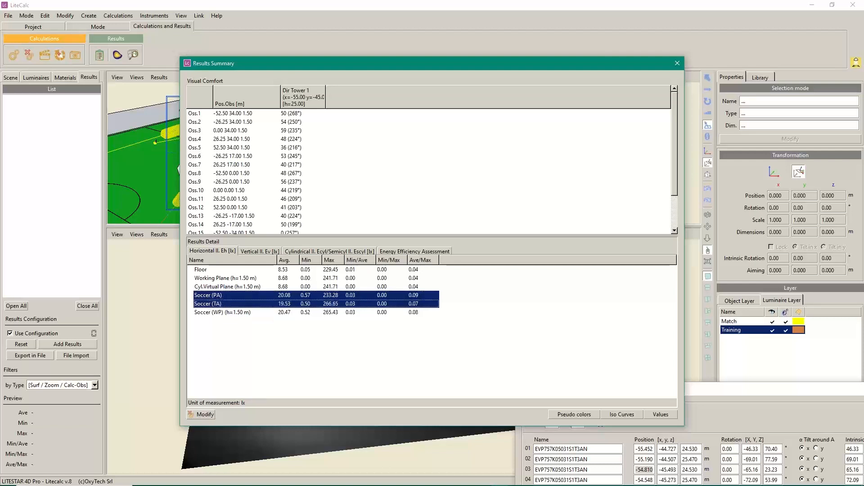
{"action": "left_click", "coordinate": [233, 314], "text": "ctrl"}
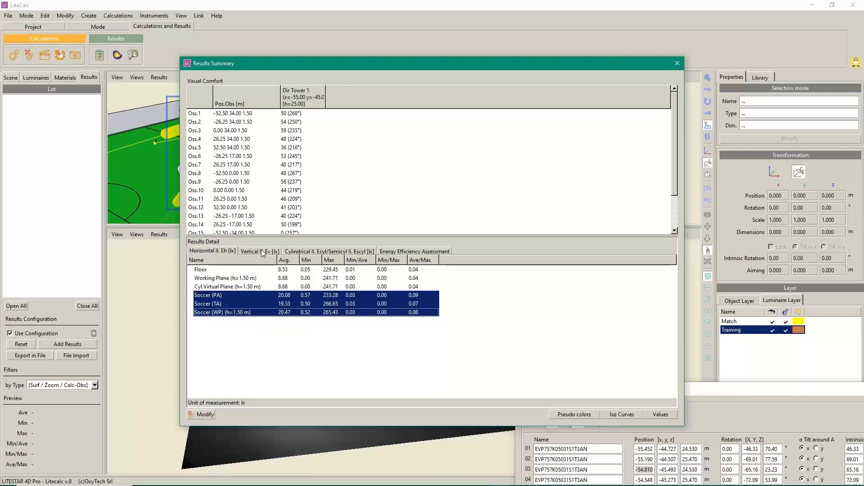
{"action": "left_click", "coordinate": [658, 415]}
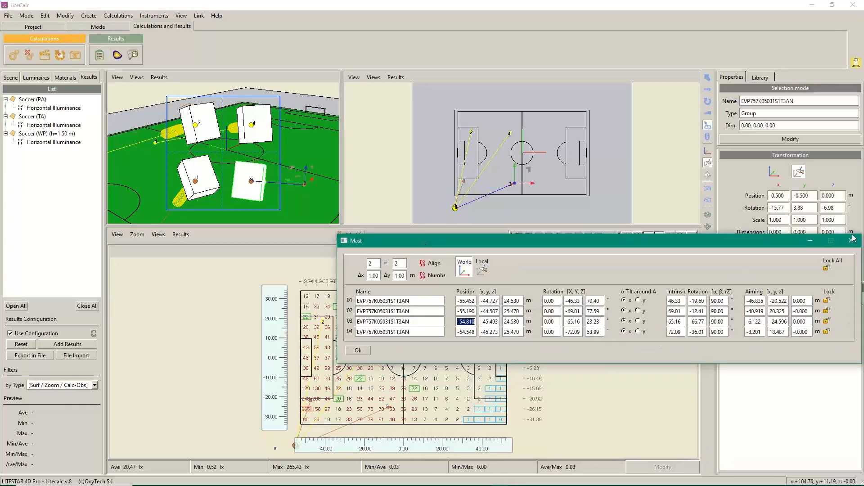
{"action": "left_click", "coordinate": [852, 240]}
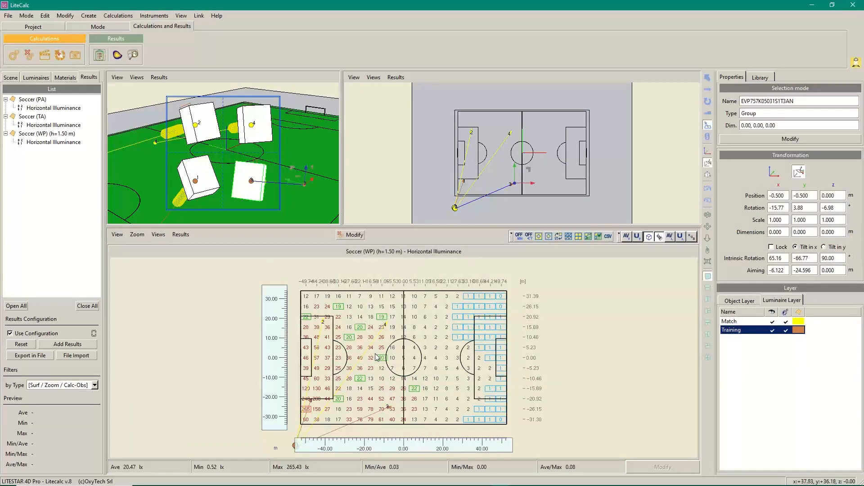
Display the +X, -X, +Y and -Y vertical illuminance values of Soccer (WP) and add the listed results to the results configuration.
{"action": "left_click", "coordinate": [100, 55]}
{"action": "left_click", "coordinate": [265, 251]}
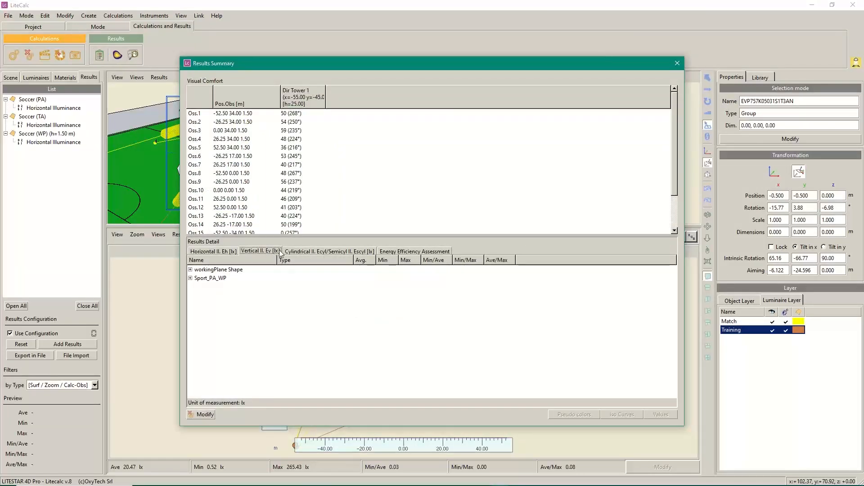
{"action": "left_click", "coordinate": [190, 278]}
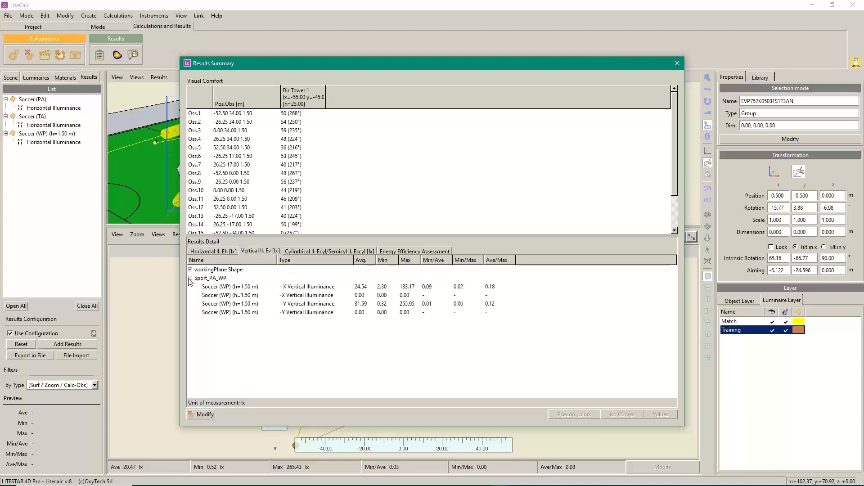
{"action": "left_click", "coordinate": [237, 287]}
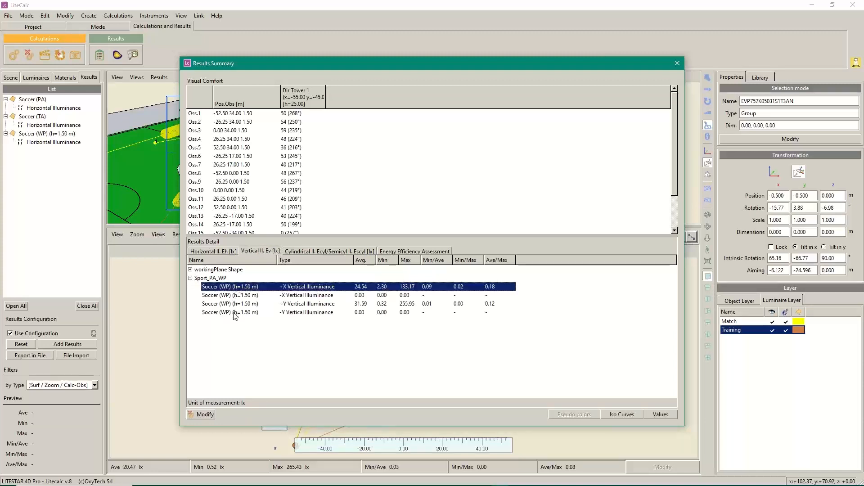
{"action": "left_click", "coordinate": [244, 313], "text": "shift"}
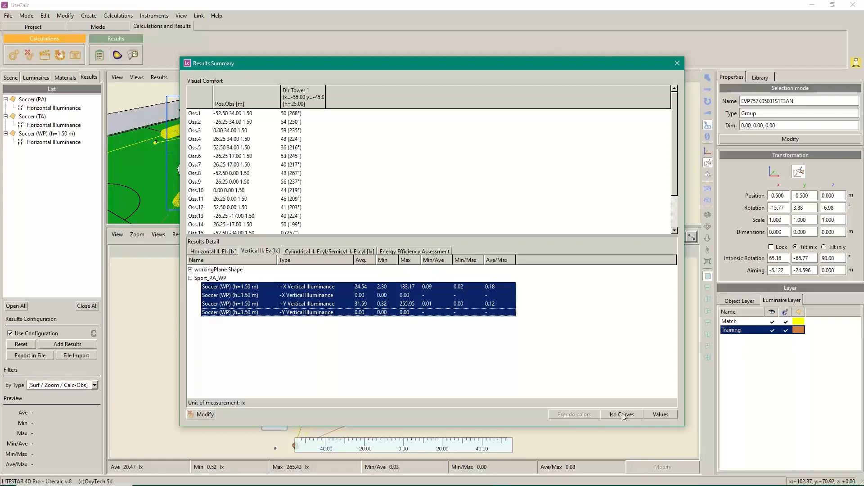
{"action": "left_click", "coordinate": [660, 414]}
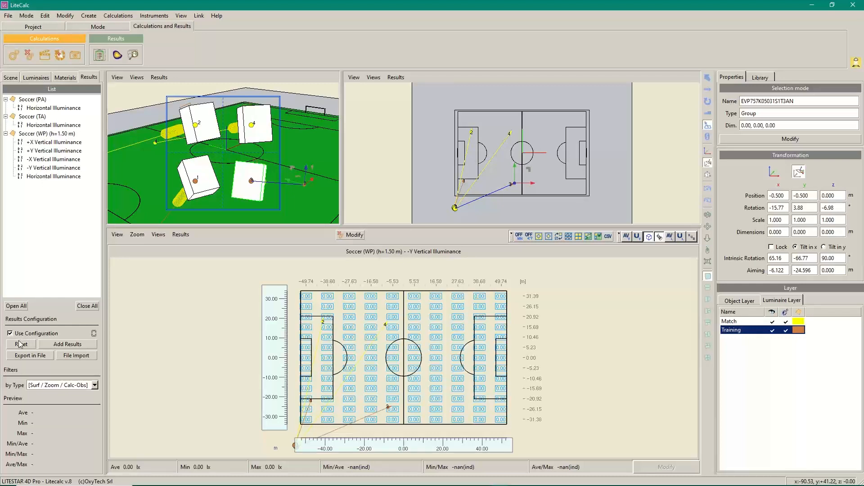
{"action": "left_click", "coordinate": [71, 346]}
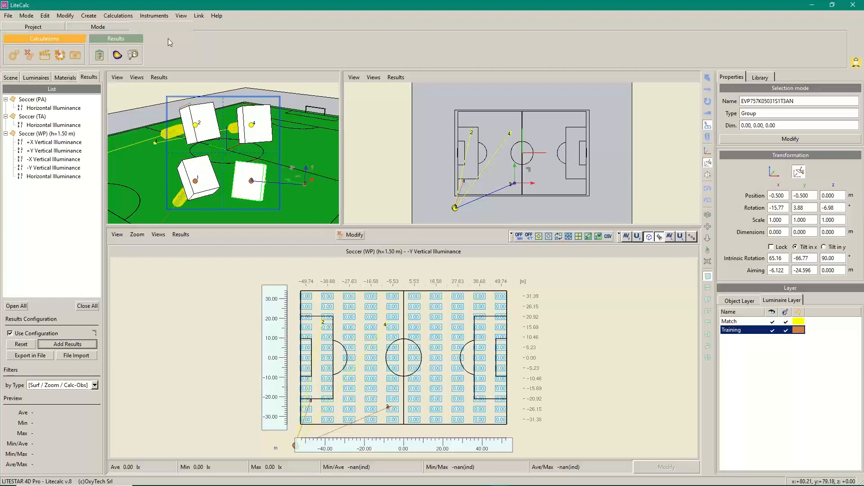
{"action": "left_click", "coordinate": [118, 16]}
{"action": "left_click", "coordinate": [128, 21]}
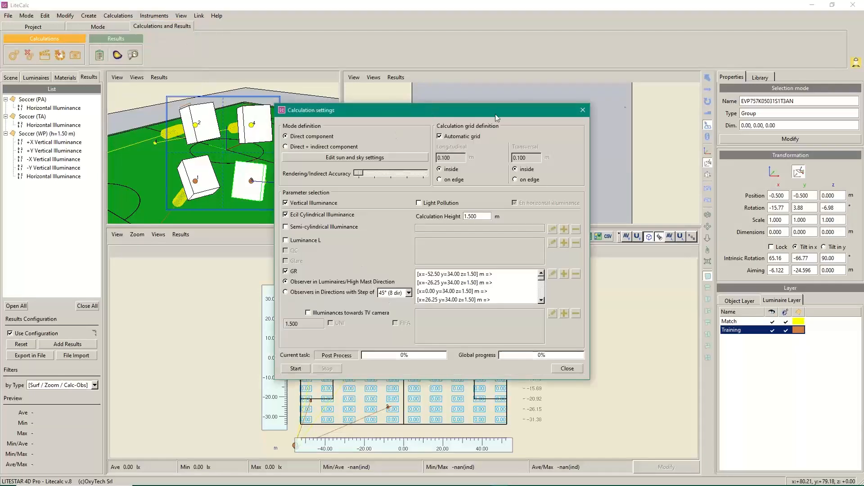
{"action": "left_click", "coordinate": [582, 109]}
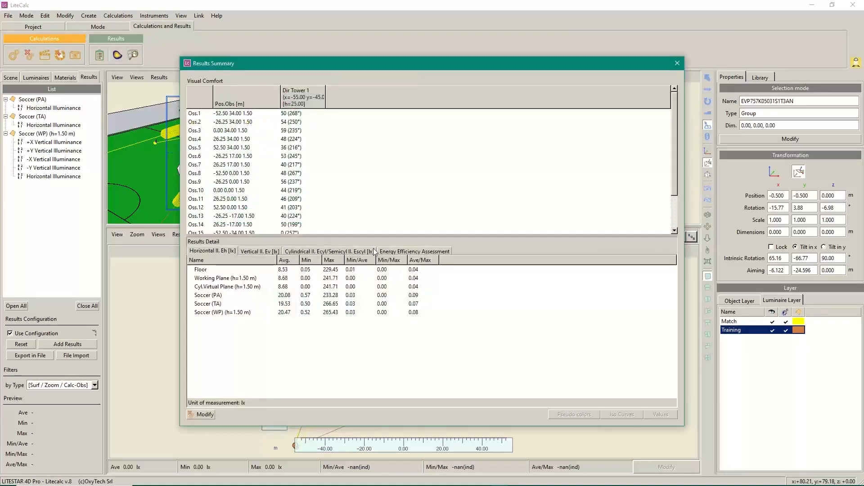
{"action": "left_click", "coordinate": [677, 64]}
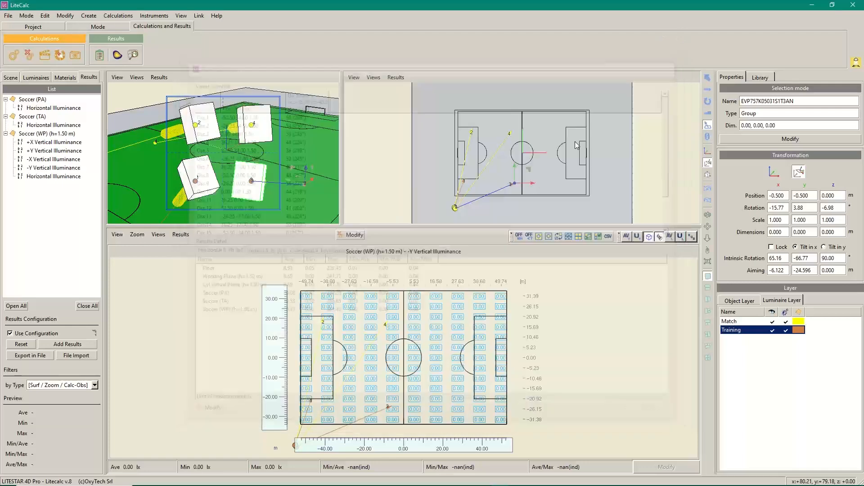
Move the aiming point of floodlight 4 in the plan view to about x -14.1 m, y 17.8 m.
{"action": "left_click", "coordinate": [510, 134]}
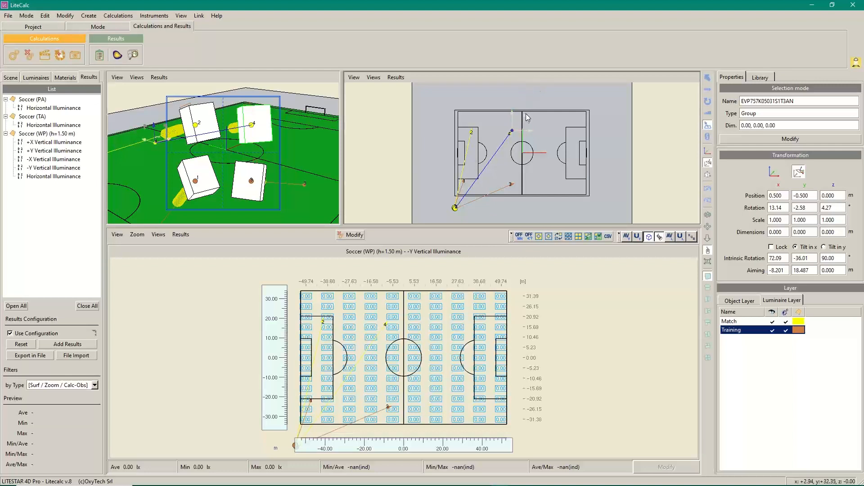
{"action": "left_click_drag", "start_coordinate": [526, 116], "coordinate": [526, 119]}
{"action": "left_click_drag", "start_coordinate": [525, 117], "coordinate": [520, 118]}
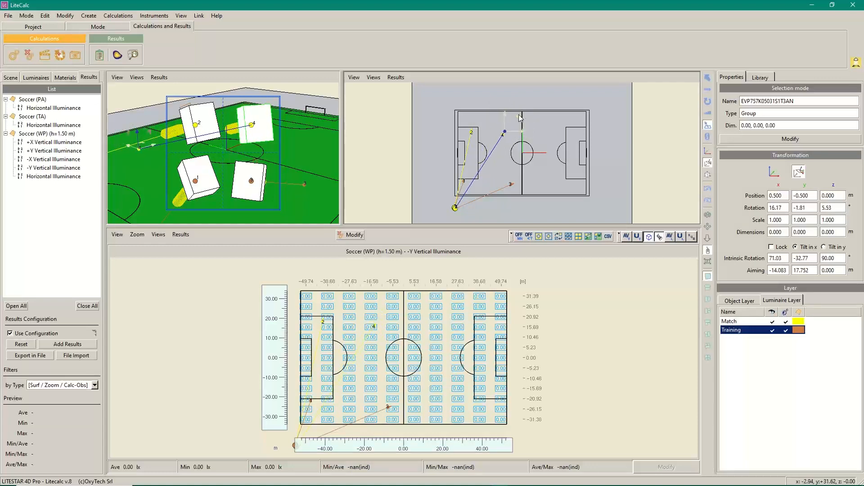
Rerun the direct-component calculation with the existing parameters and close the results summary.
{"action": "left_click", "coordinate": [108, 15]}
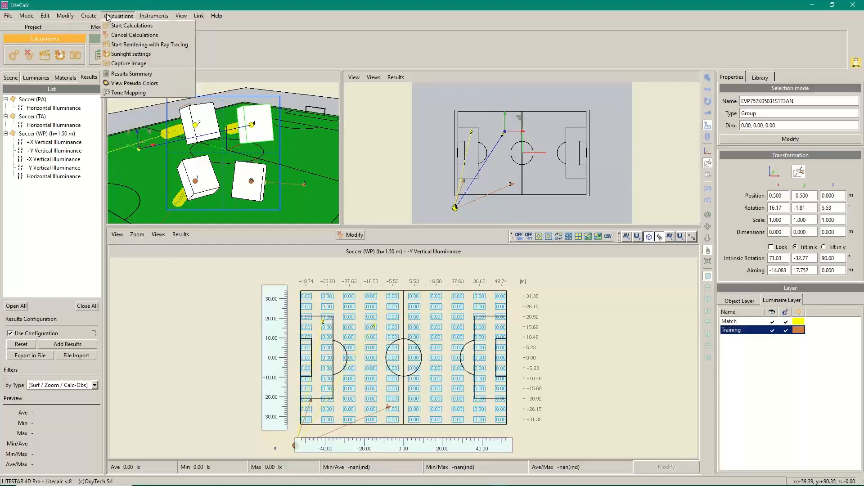
{"action": "left_click", "coordinate": [129, 25]}
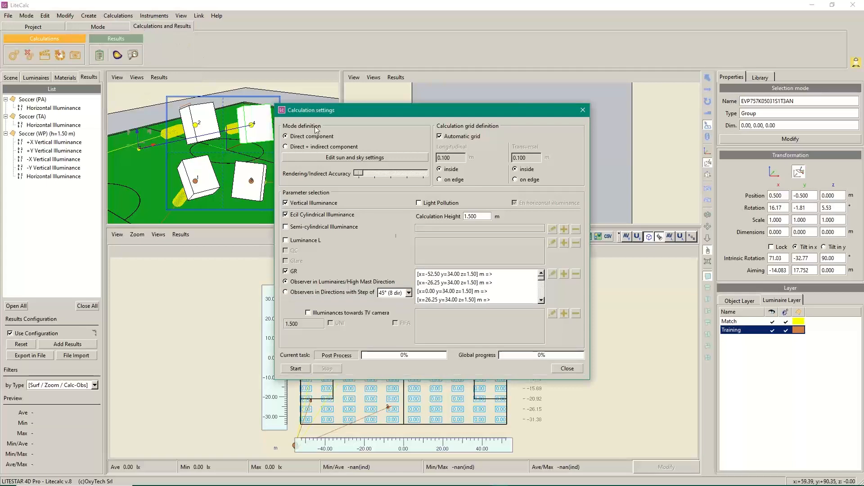
{"action": "left_click", "coordinate": [295, 369]}
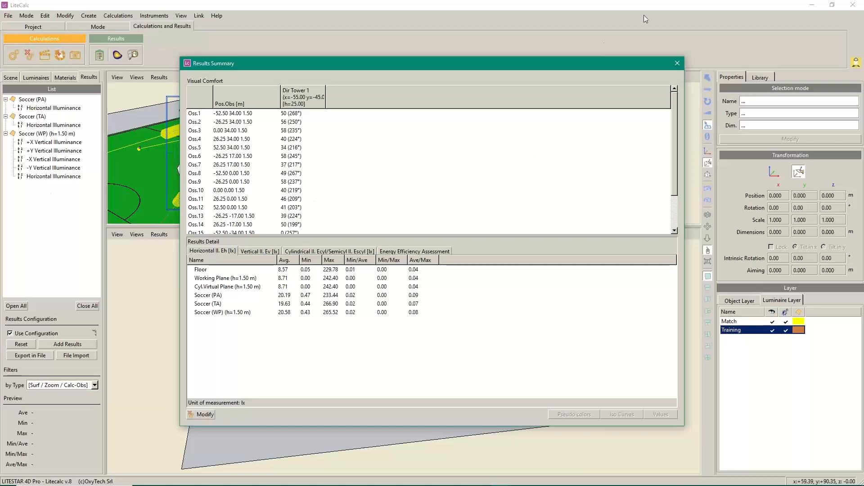
{"action": "left_click", "coordinate": [677, 63]}
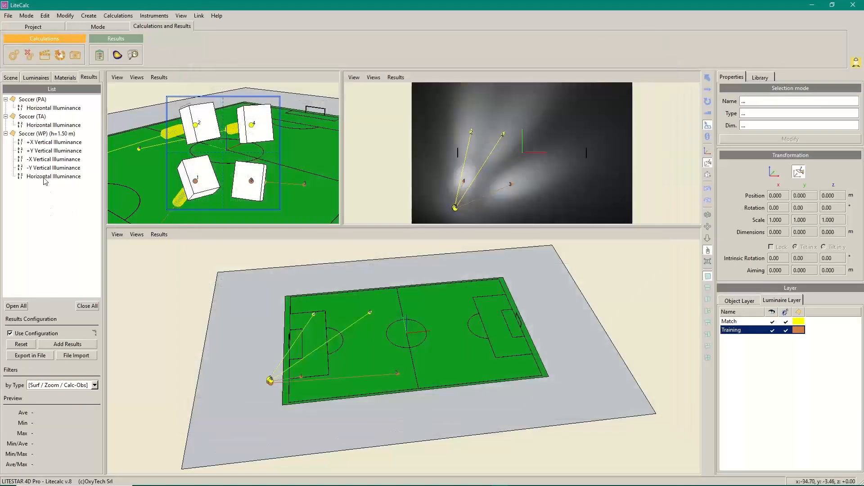
Display the Soccer (PA) horizontal illuminance in the plan viewport, enlarge that viewport and switch the result to pseudo colors.
{"action": "left_click", "coordinate": [48, 108]}
{"action": "double_click", "coordinate": [48, 111]}
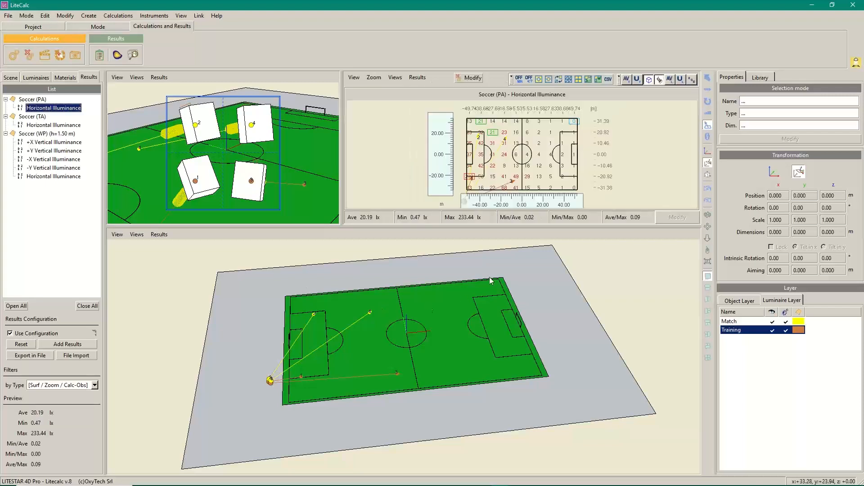
{"action": "left_click_drag", "start_coordinate": [575, 220], "coordinate": [567, 294]}
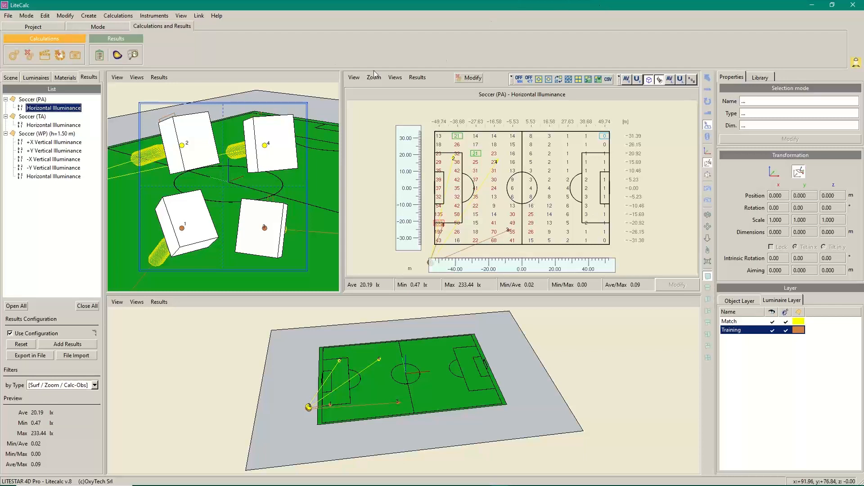
{"action": "left_click", "coordinate": [354, 78]}
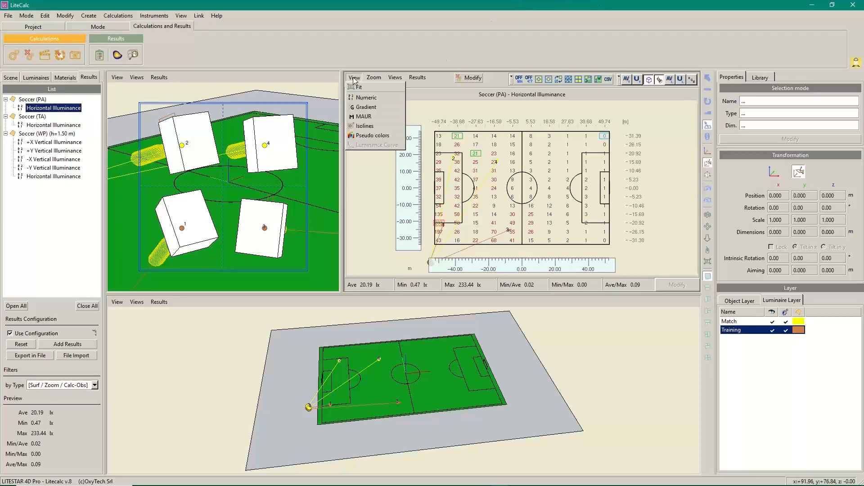
{"action": "left_click", "coordinate": [365, 136]}
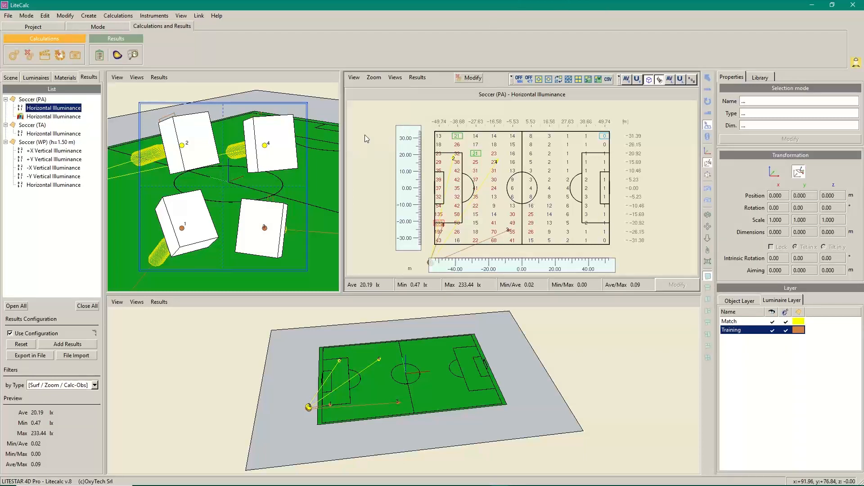
Show the Soccer (PA) horizontal illuminance as isolines and set the isocurve step value to 50.
{"action": "left_click", "coordinate": [354, 79]}
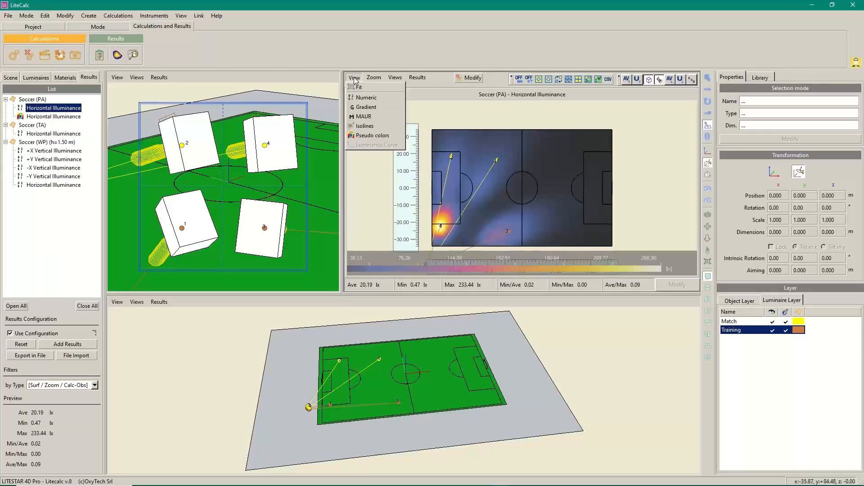
{"action": "left_click", "coordinate": [363, 127]}
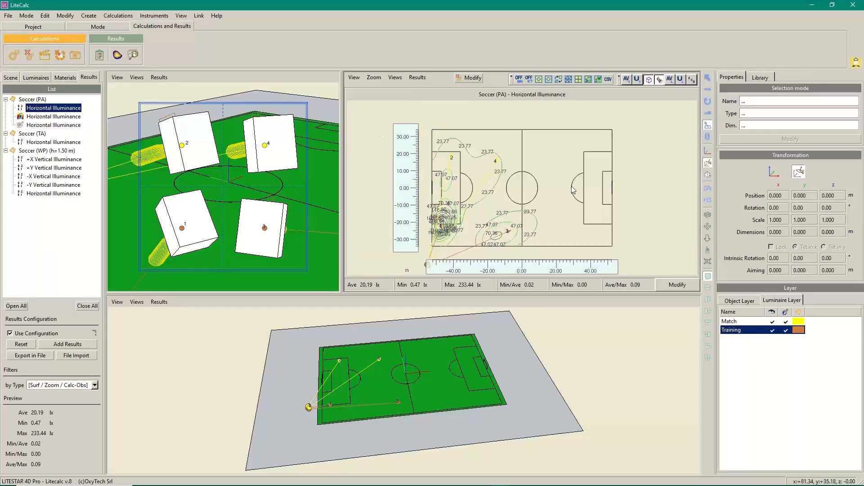
{"action": "left_click", "coordinate": [676, 287]}
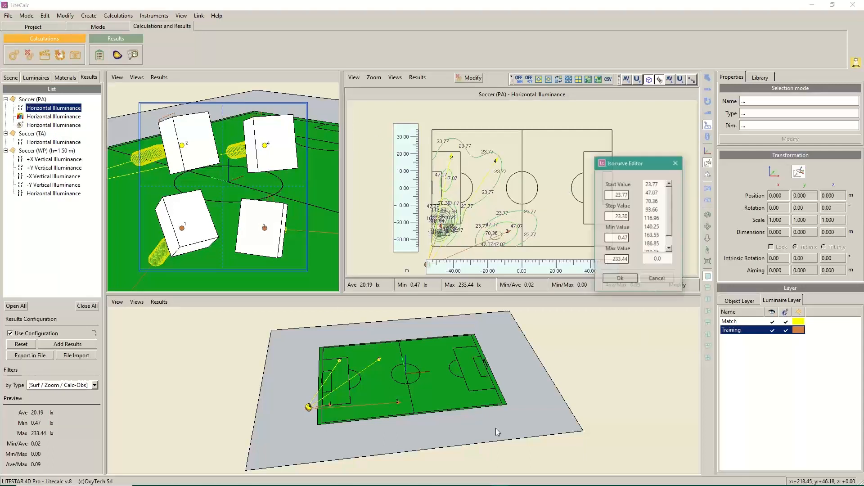
{"action": "double_click", "coordinate": [616, 194]}
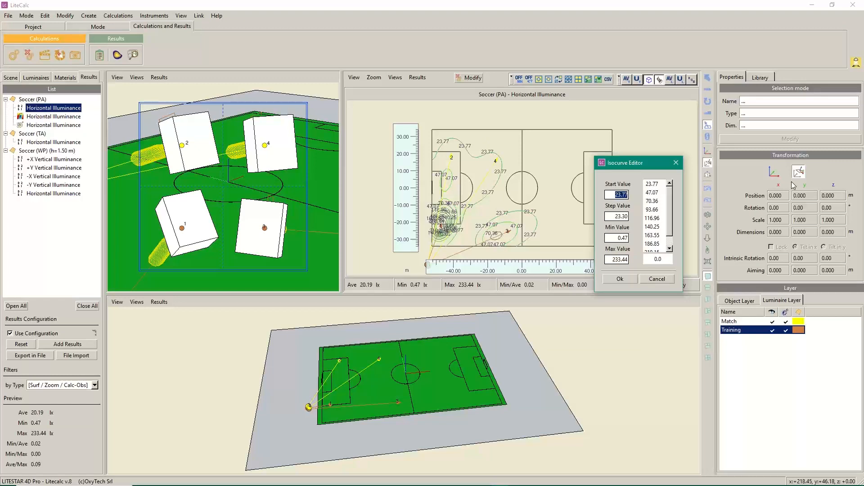
{"action": "key", "text": "Tab"}
{"action": "type", "text": "50"}
{"action": "key", "text": "Tab"}
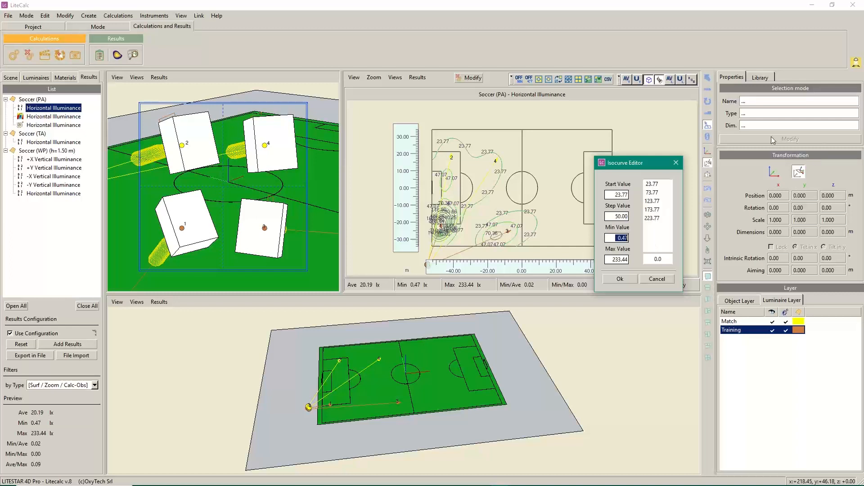
Set the isocurve start value to 10, apply it and add the listed results to the results configuration.
{"action": "left_click", "coordinate": [617, 194]}
{"action": "type", "text": "10"}
{"action": "key", "text": "Tab"}
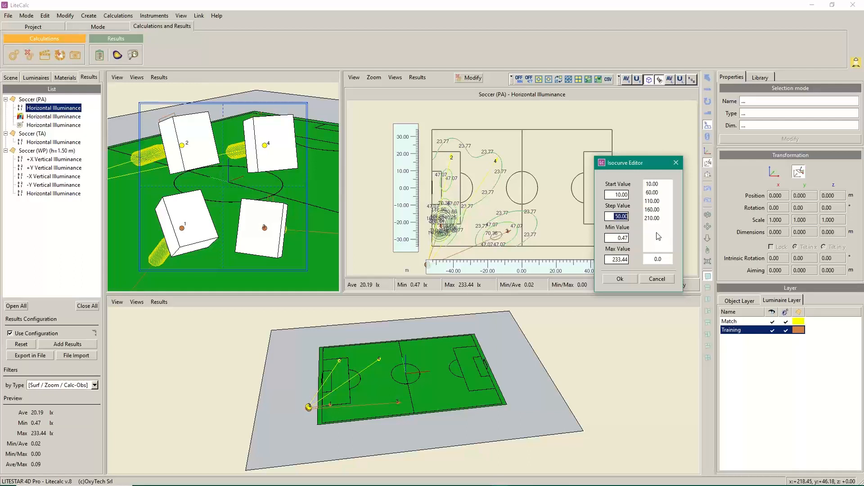
{"action": "left_click", "coordinate": [619, 279]}
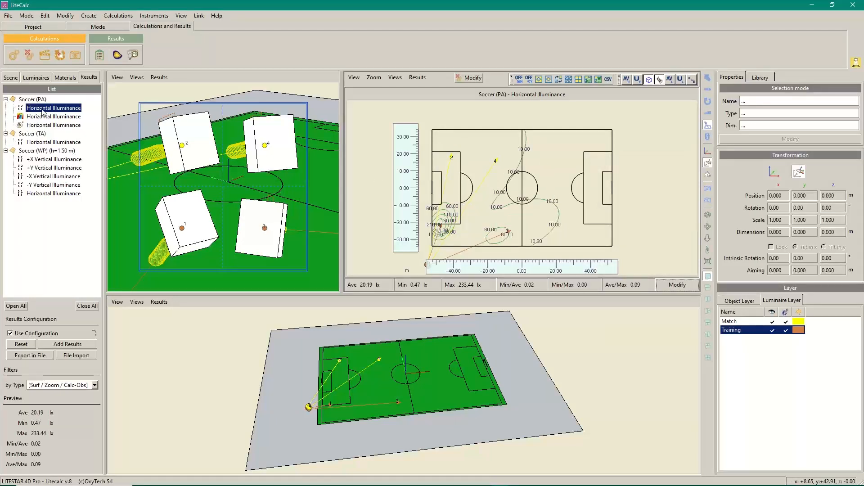
{"action": "left_click", "coordinate": [67, 345]}
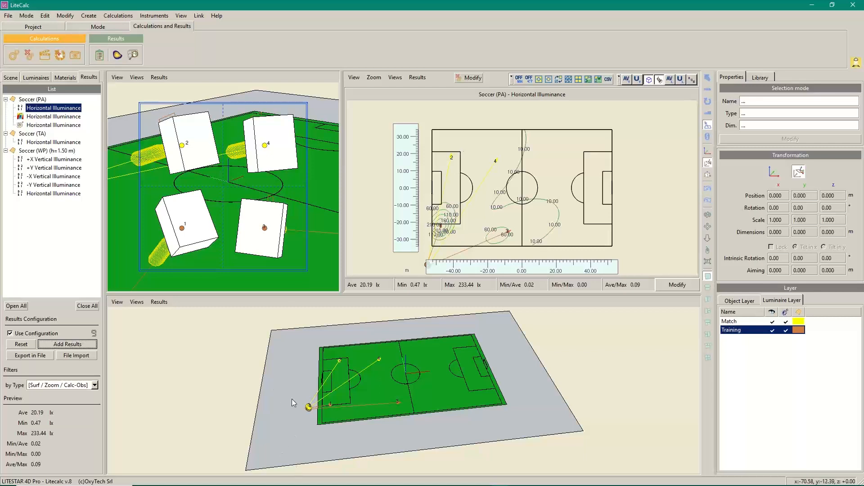
Symmetrize the Mast group about the centre X 0, Y 0 using both the vertical and horizontal planes of symmetry.
{"action": "left_click", "coordinate": [34, 28]}
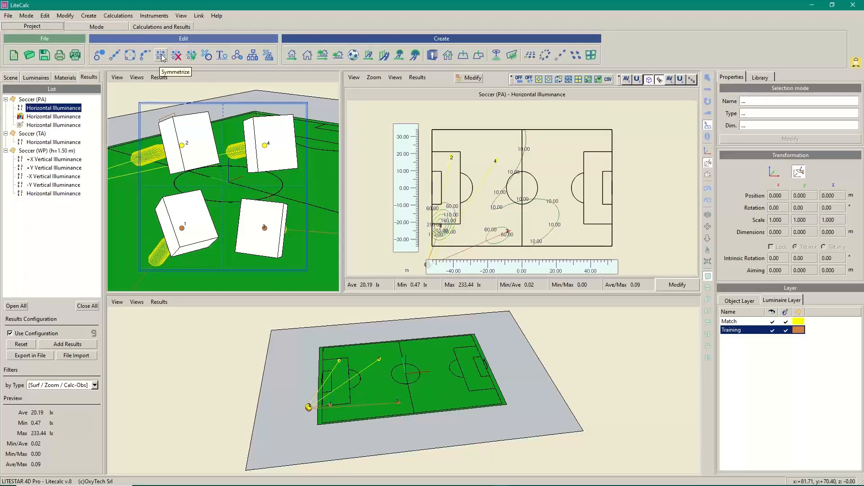
{"action": "left_click", "coordinate": [10, 78]}
{"action": "left_click", "coordinate": [36, 126]}
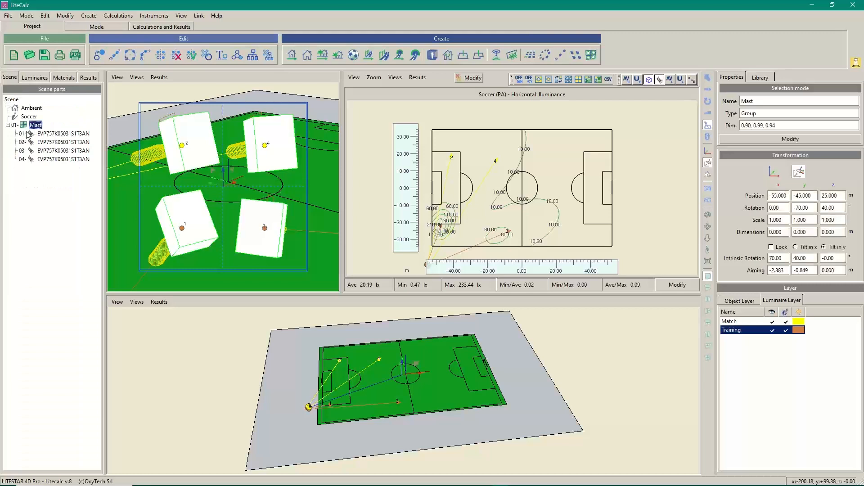
{"action": "left_click", "coordinate": [8, 125]}
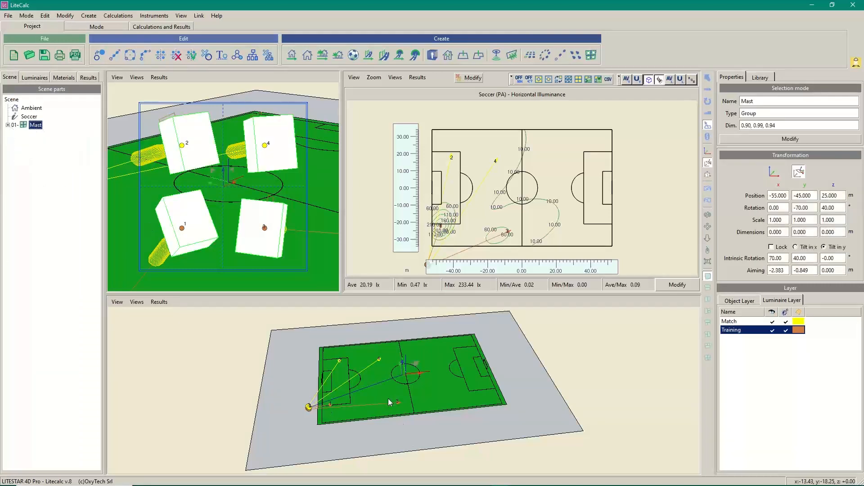
{"action": "left_click", "coordinate": [162, 56]}
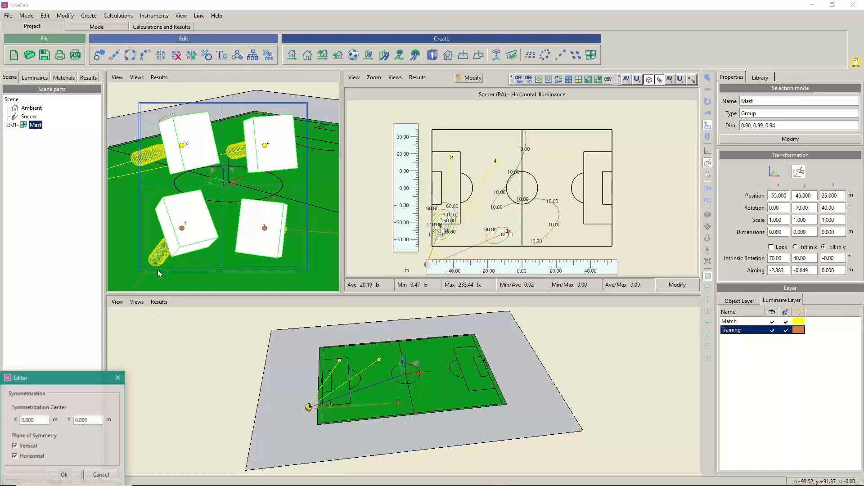
{"action": "left_click_drag", "start_coordinate": [60, 371], "coordinate": [61, 268]}
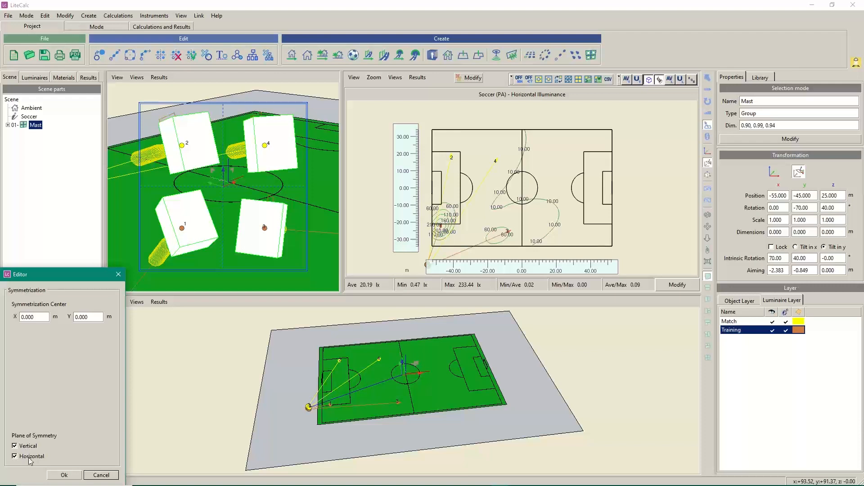
{"action": "left_click", "coordinate": [64, 475]}
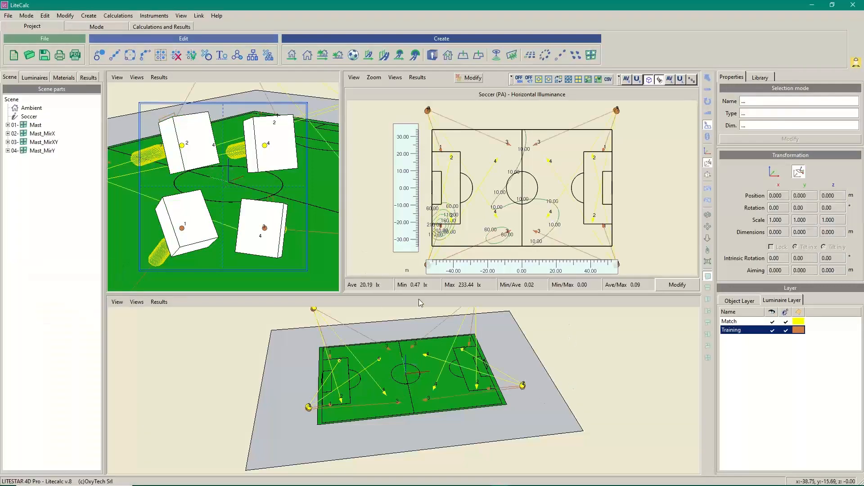
Enlarge the 3D viewport of the pitch, recalculate the direct component for all masts with the existing parameters, and close the results summary.
{"action": "left_click_drag", "start_coordinate": [417, 298], "coordinate": [418, 194]}
{"action": "scroll", "coordinate": [401, 311], "scroll_direction": "down", "scroll_amount": 3}
{"action": "scroll", "coordinate": [404, 302], "scroll_direction": "up", "scroll_amount": 2}
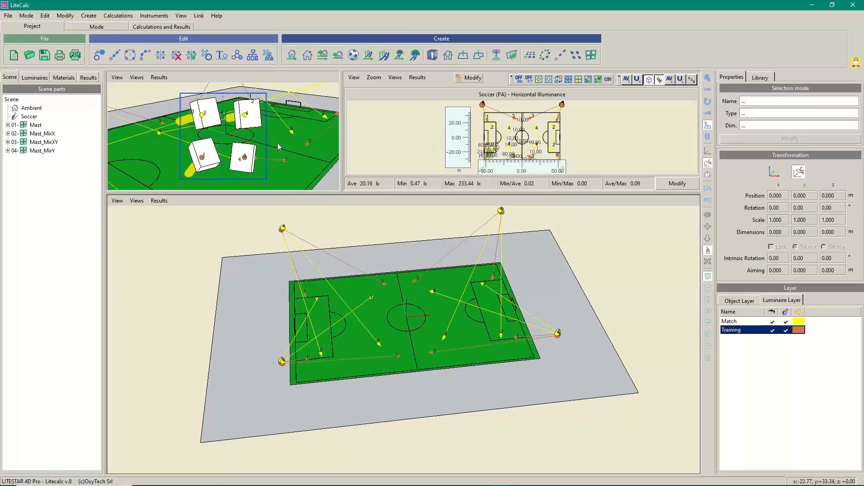
{"action": "left_click", "coordinate": [119, 16]}
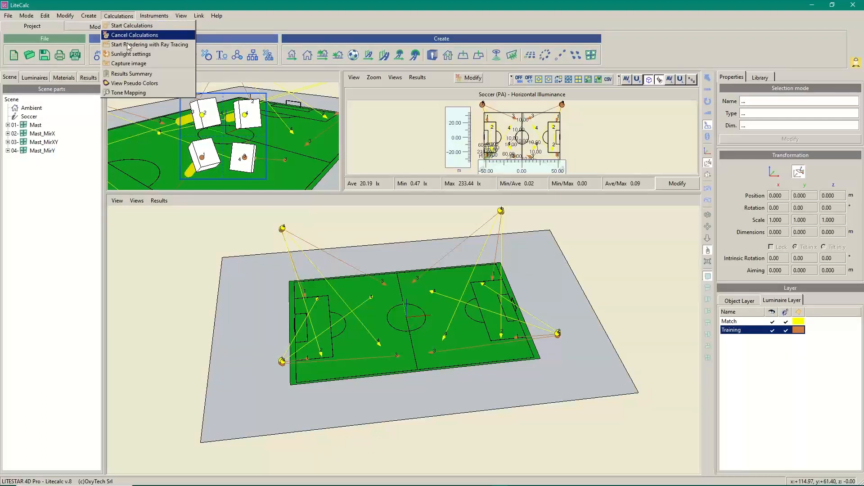
{"action": "left_click", "coordinate": [129, 25]}
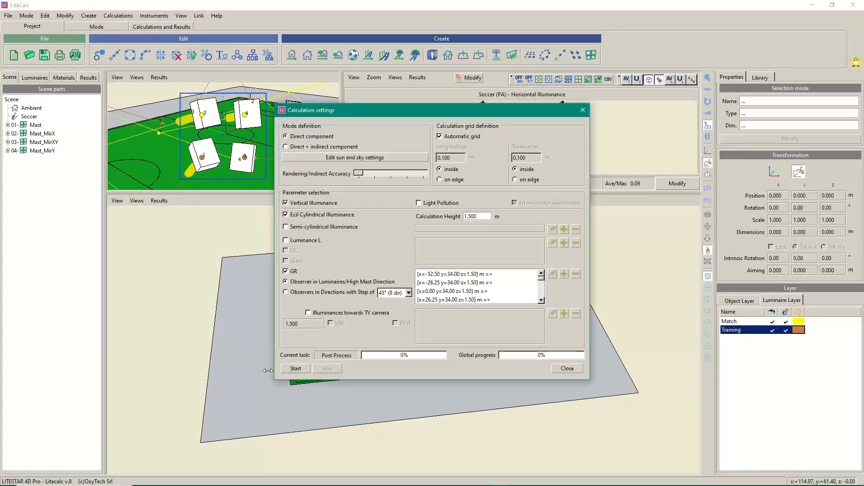
{"action": "left_click", "coordinate": [295, 368]}
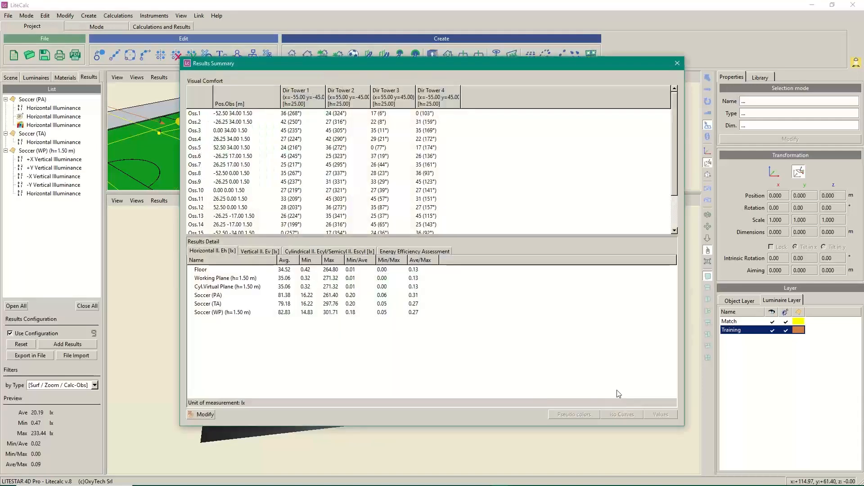
{"action": "left_click", "coordinate": [678, 66]}
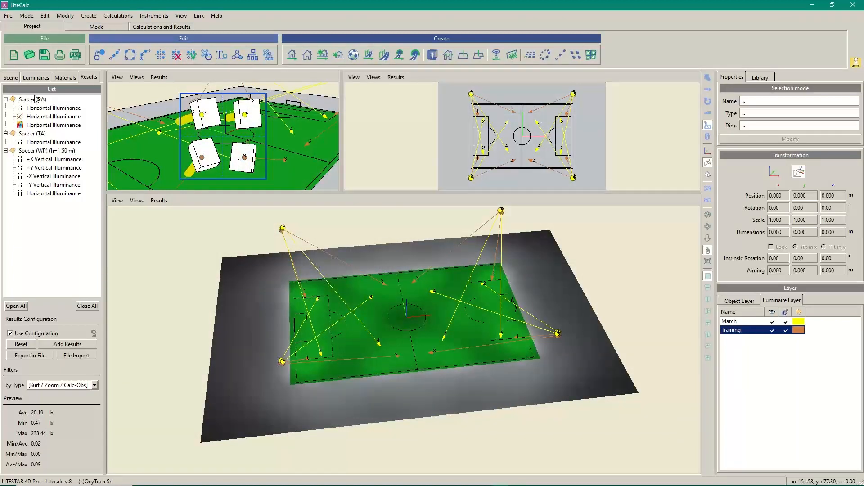
Display the Soccer (PA) horizontal illuminance in the enlarged viewport in pseudo colors and as numeric values.
{"action": "double_click", "coordinate": [48, 126]}
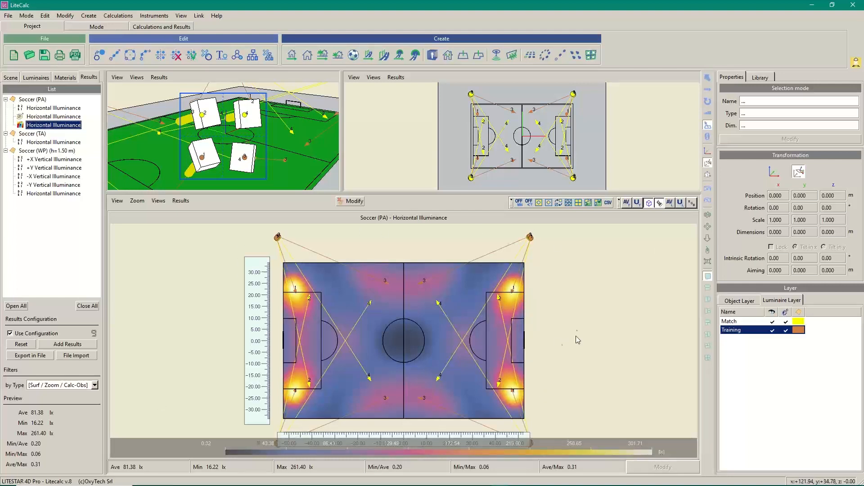
{"action": "scroll", "coordinate": [578, 312], "scroll_direction": "down", "scroll_amount": 4}
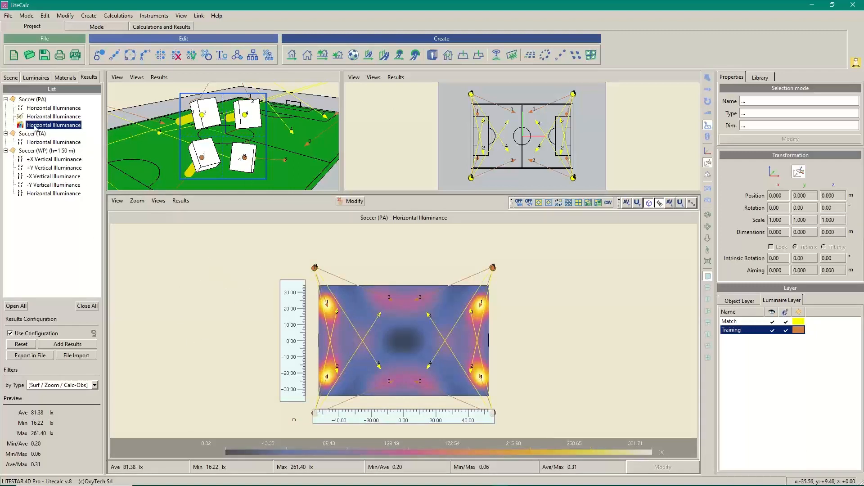
{"action": "left_click", "coordinate": [51, 108]}
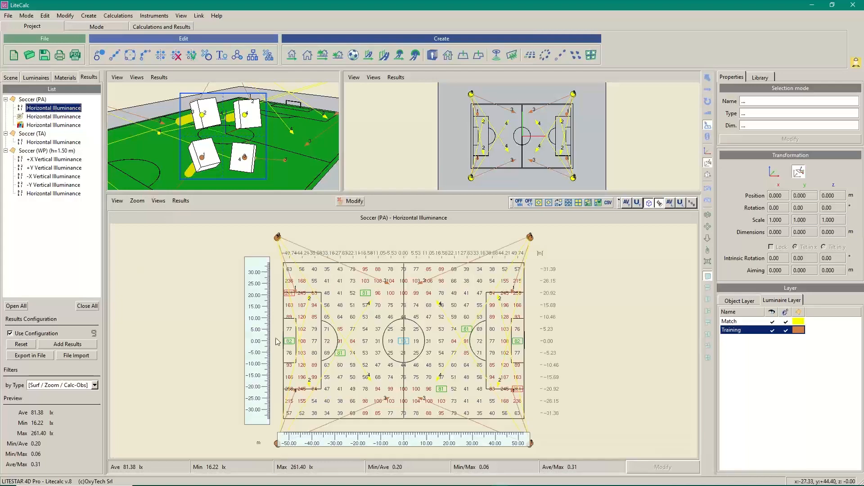
Switch the Soccer (PA) horizontal illuminance to the MAUR display and examine the uniformity values around the centre circle.
{"action": "left_click", "coordinate": [117, 200]}
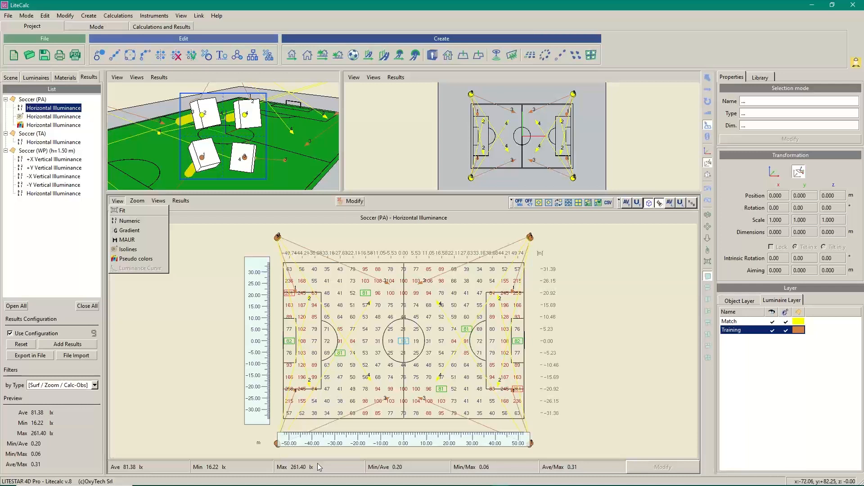
{"action": "left_click", "coordinate": [128, 241]}
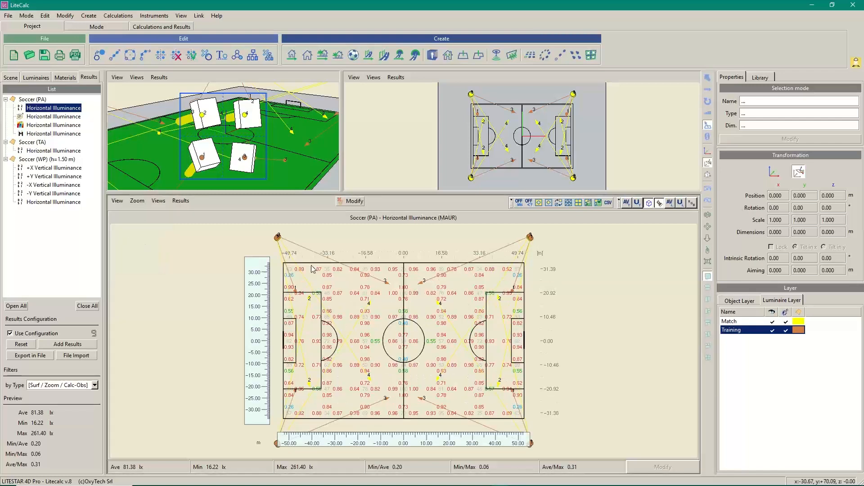
{"action": "scroll", "coordinate": [422, 320], "scroll_direction": "up", "scroll_amount": 3}
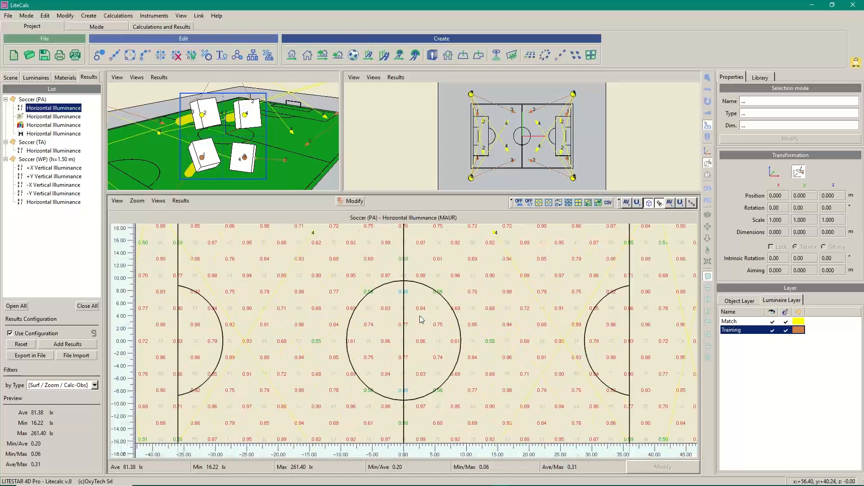
{"action": "scroll", "coordinate": [422, 320], "scroll_direction": "up", "scroll_amount": 2}
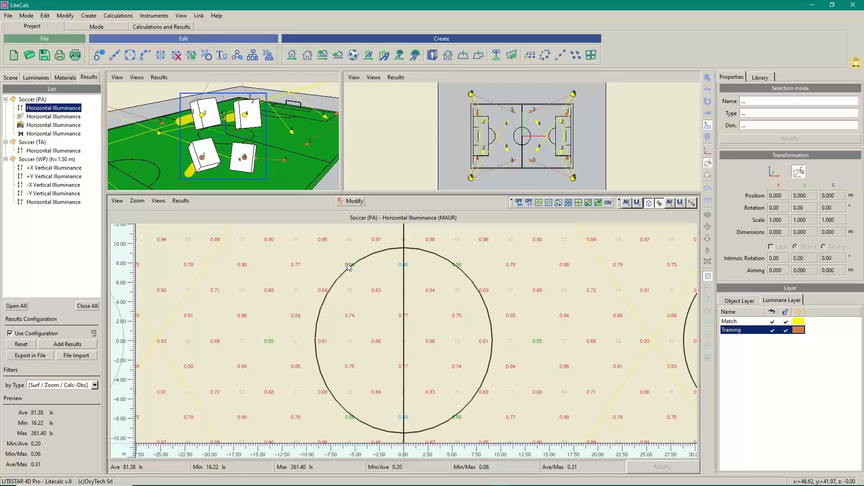
{"action": "scroll", "coordinate": [355, 264], "scroll_direction": "up", "scroll_amount": 1}
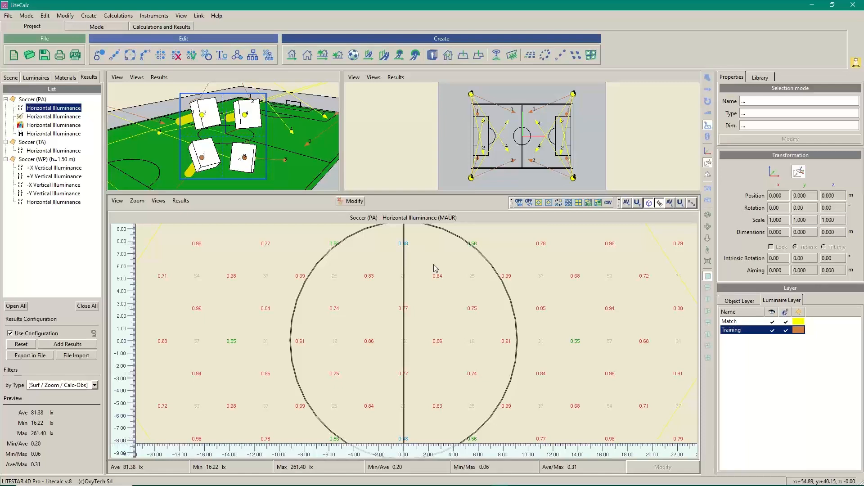
{"action": "scroll", "coordinate": [467, 313], "scroll_direction": "down", "scroll_amount": 1}
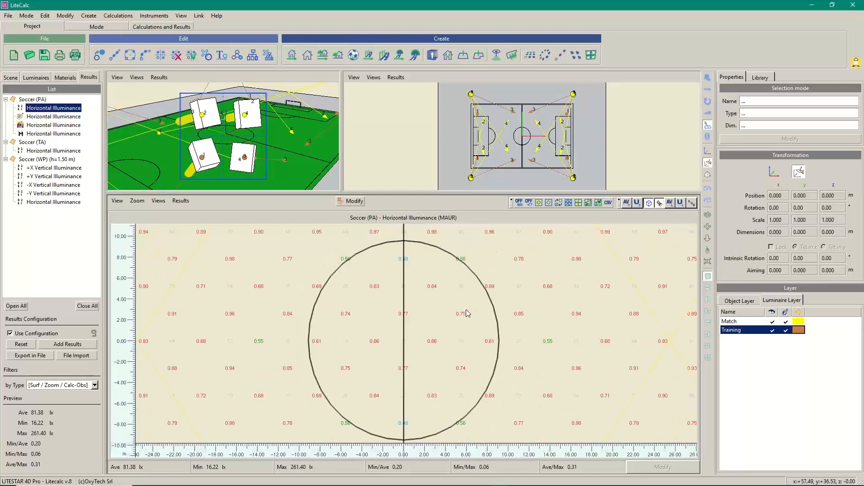
{"action": "scroll", "coordinate": [466, 313], "scroll_direction": "down", "scroll_amount": 1}
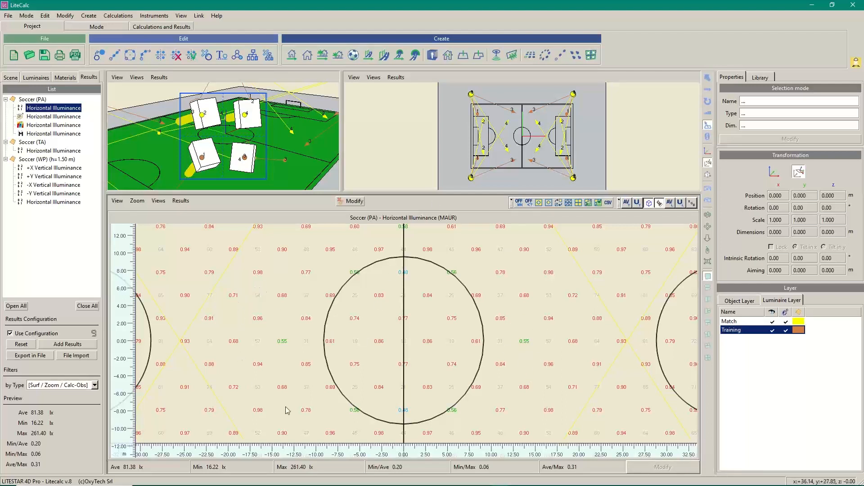
{"action": "scroll", "coordinate": [293, 305], "scroll_direction": "down", "scroll_amount": 3}
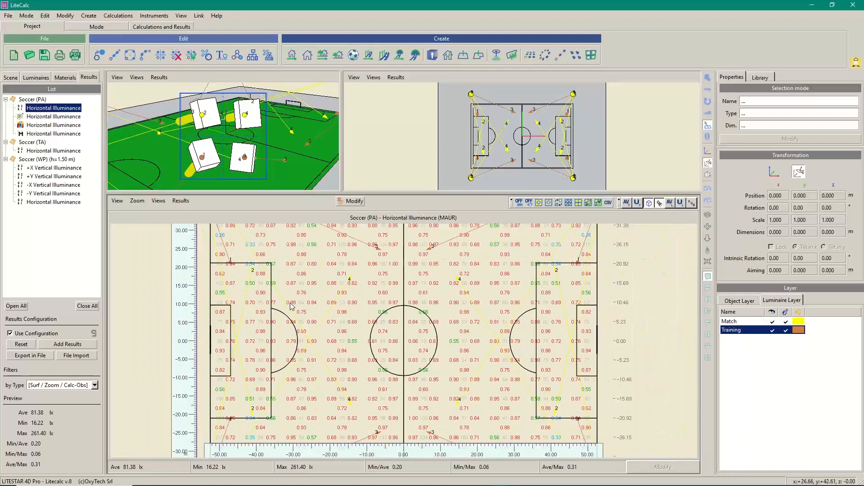
{"action": "scroll", "coordinate": [291, 306], "scroll_direction": "down", "scroll_amount": 2}
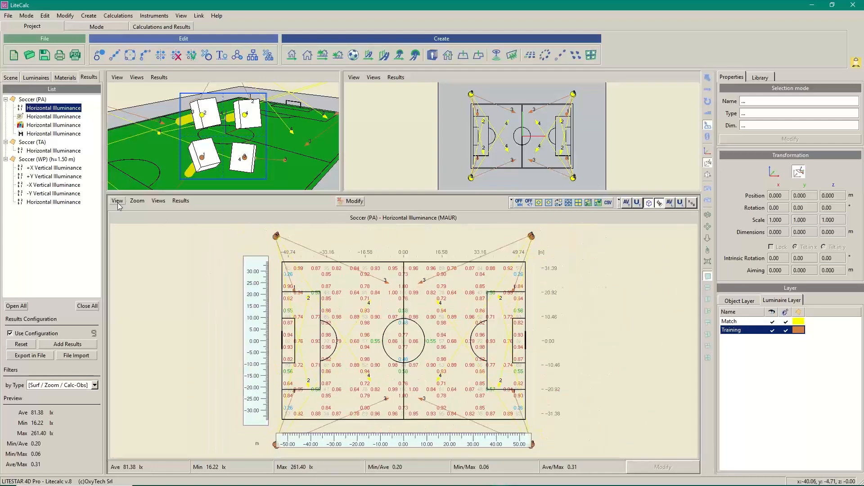
Compare the pseudo-color and isoline results of the Soccer (PA) horizontal illuminance in the enlarged viewport.
{"action": "left_click", "coordinate": [53, 126]}
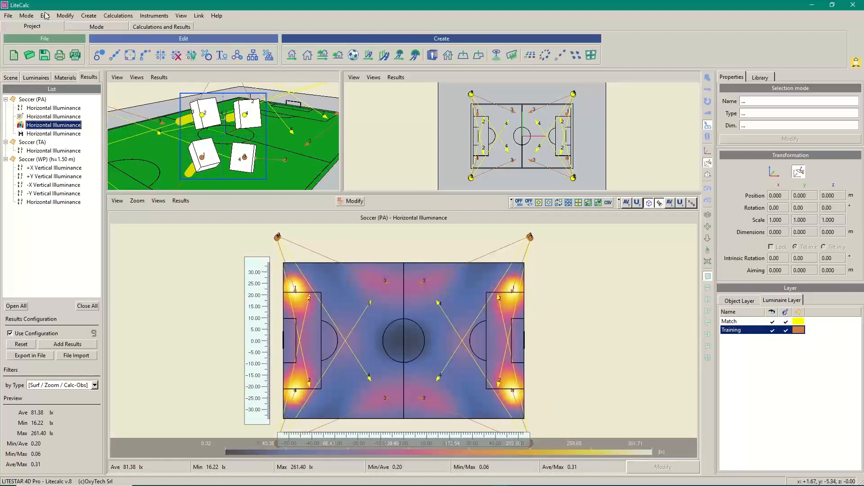
{"action": "left_click", "coordinate": [67, 117]}
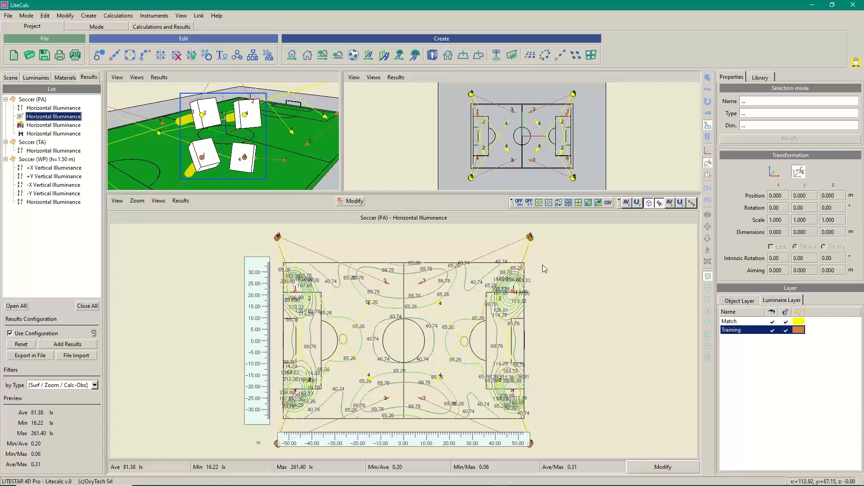
{"action": "scroll", "coordinate": [353, 324], "scroll_direction": "up", "scroll_amount": 2}
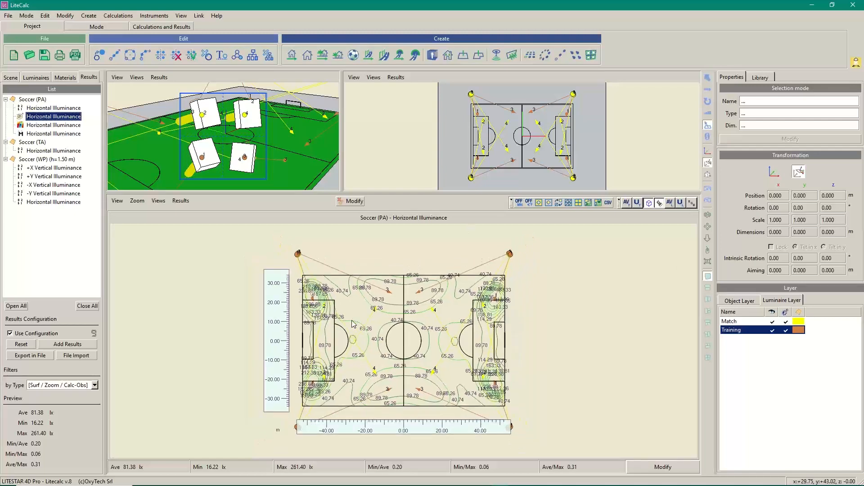
{"action": "scroll", "coordinate": [360, 325], "scroll_direction": "up", "scroll_amount": 1}
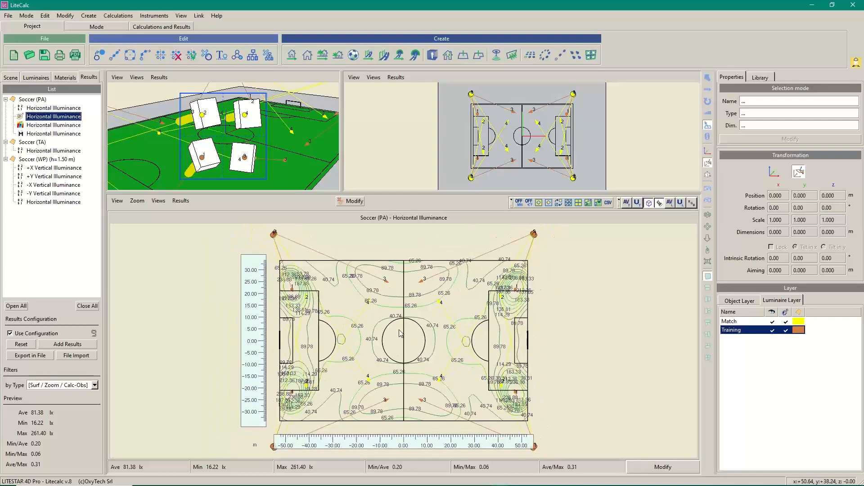
Leave the illuminance results view and insert Campion - High Mast Model F5R.oxf from the file explorer onto the pitch.
{"action": "scroll", "coordinate": [405, 333], "scroll_direction": "down", "scroll_amount": 2}
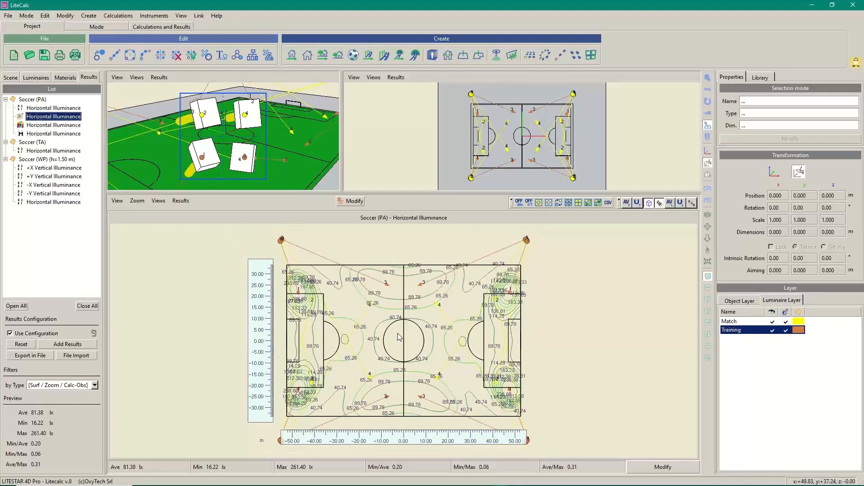
{"action": "left_click", "coordinate": [353, 201]}
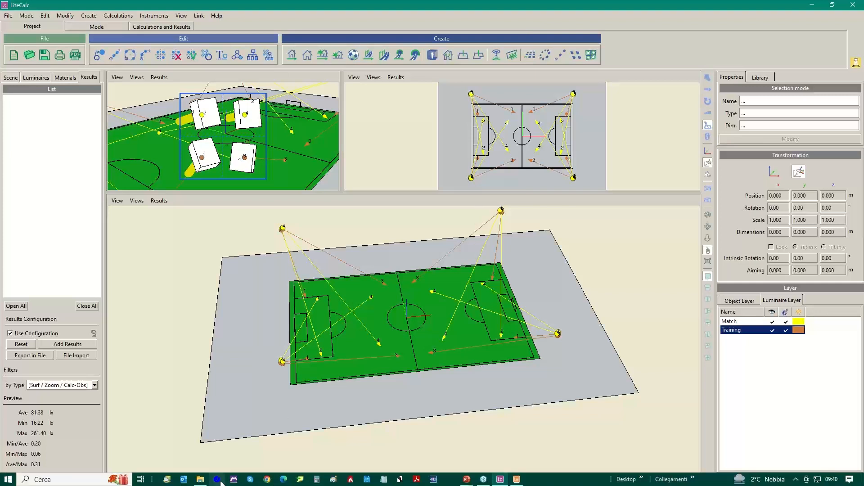
{"action": "left_click", "coordinate": [200, 481]}
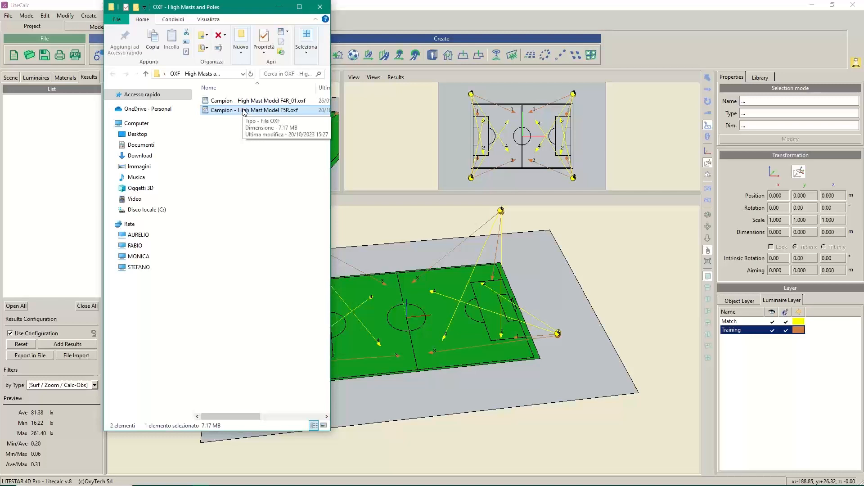
{"action": "left_click_drag", "start_coordinate": [243, 112], "coordinate": [419, 344]}
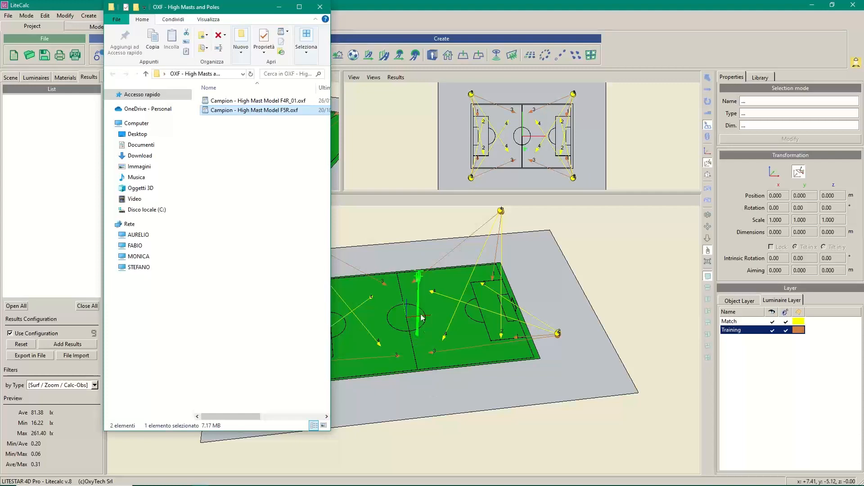
{"action": "left_click", "coordinate": [278, 8]}
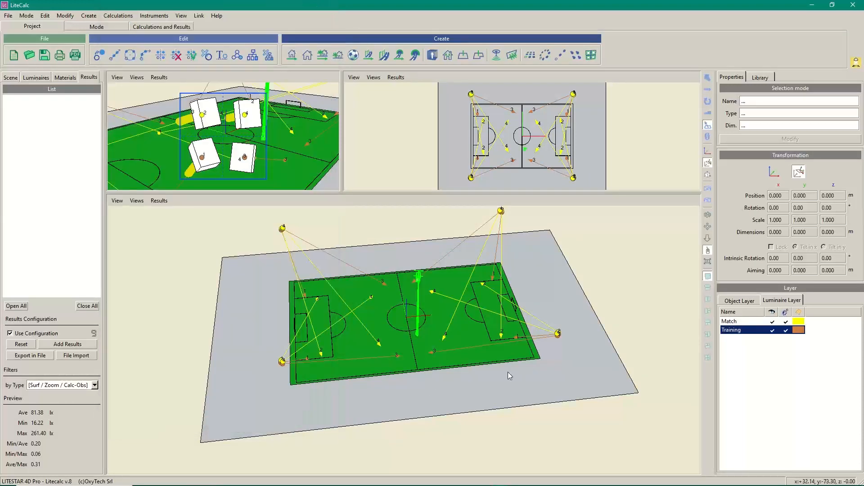
Move the high mast model to the pitch corner by the original floodlight group, at about X -57.5 m, Y -46.9 m.
{"action": "mouse_move", "coordinate": [455, 297]}
{"action": "right_mouse_down"}
{"action": "mouse_move", "coordinate": [467, 246]}
{"action": "mouse_move", "coordinate": [465, 307]}
{"action": "right_mouse_up"}
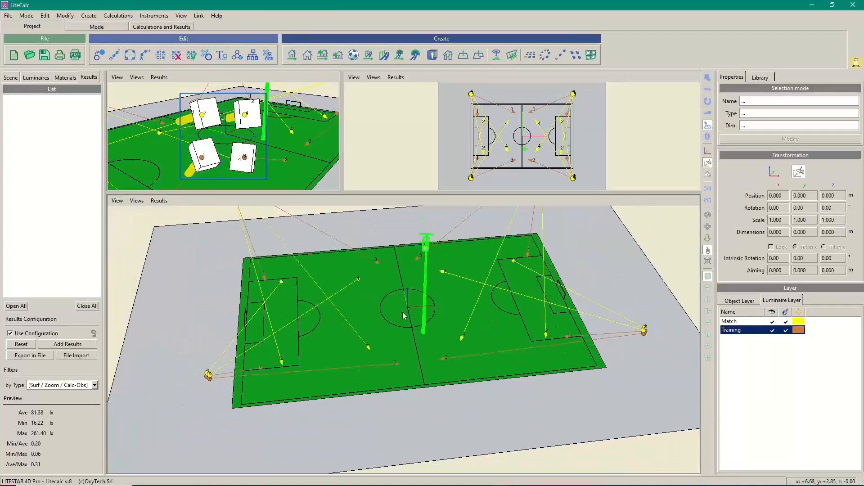
{"action": "left_click", "coordinate": [424, 326]}
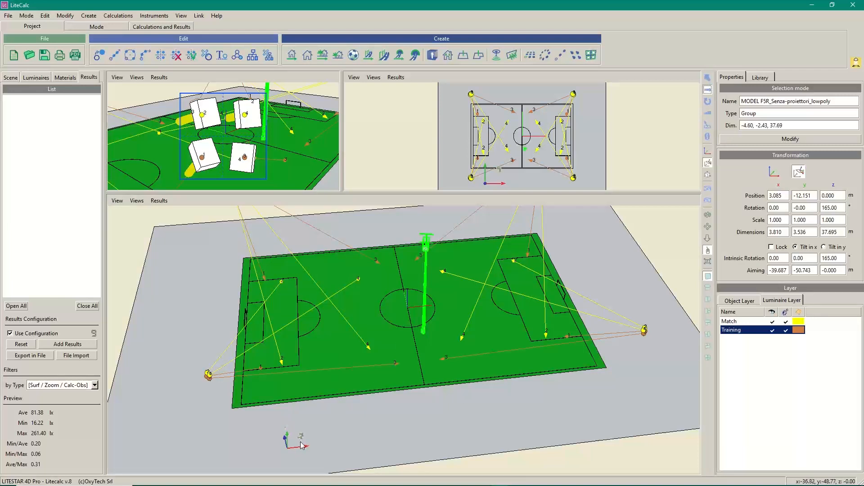
{"action": "left_click_drag", "start_coordinate": [303, 441], "coordinate": [112, 446]}
{"action": "left_click_drag", "start_coordinate": [33, 482], "coordinate": [48, 482]}
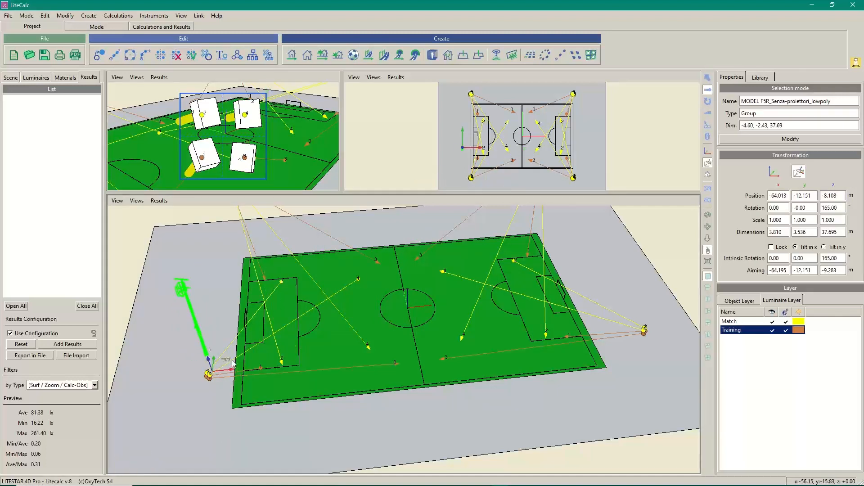
{"action": "left_click_drag", "start_coordinate": [228, 362], "coordinate": [228, 400]}
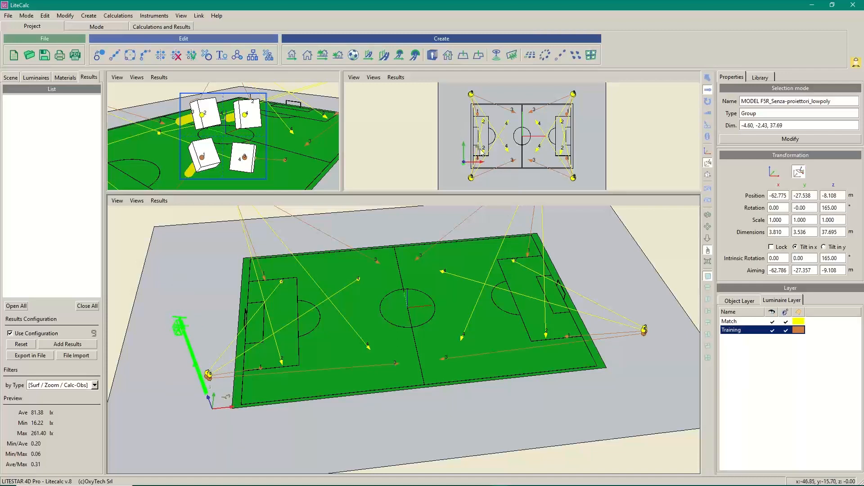
{"action": "left_click_drag", "start_coordinate": [478, 150], "coordinate": [483, 167]}
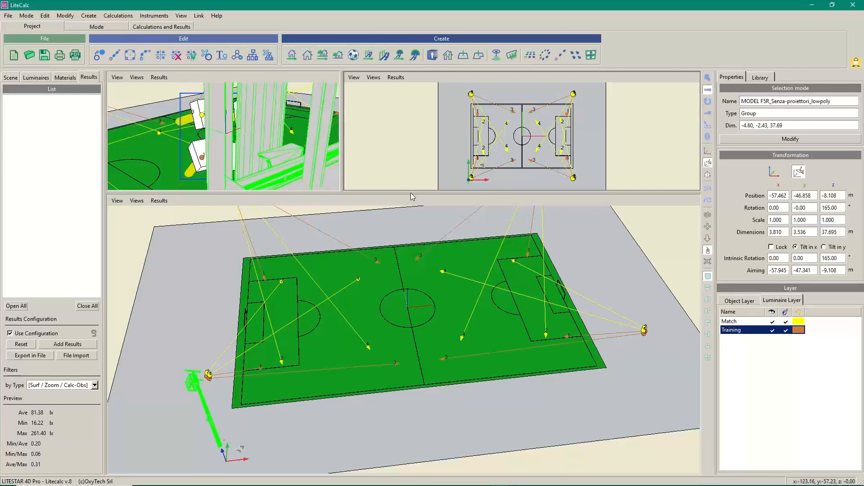
Enlarge the plan viewport and shift the high mast model right behind the corner floodlights, to about X -56.1 m, Y -45.5 m.
{"action": "middle_click_drag", "start_coordinate": [278, 422], "coordinate": [309, 372]}
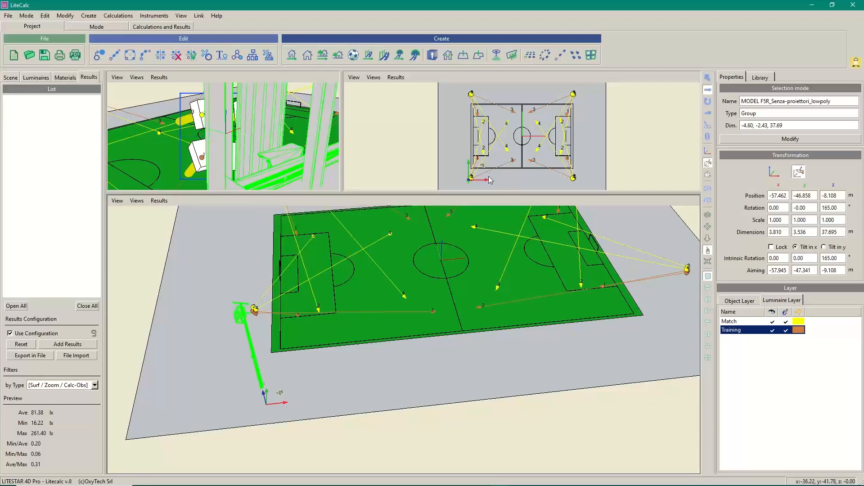
{"action": "left_click_drag", "start_coordinate": [490, 212], "coordinate": [490, 324]}
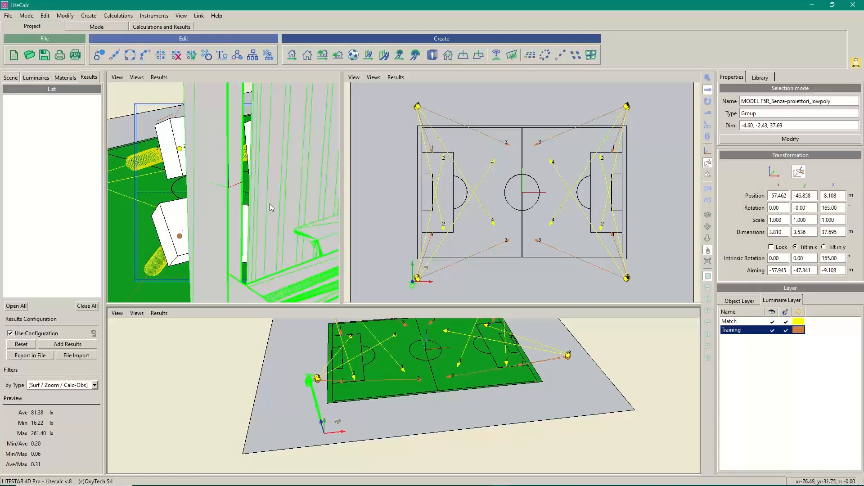
{"action": "left_click", "coordinate": [10, 77]}
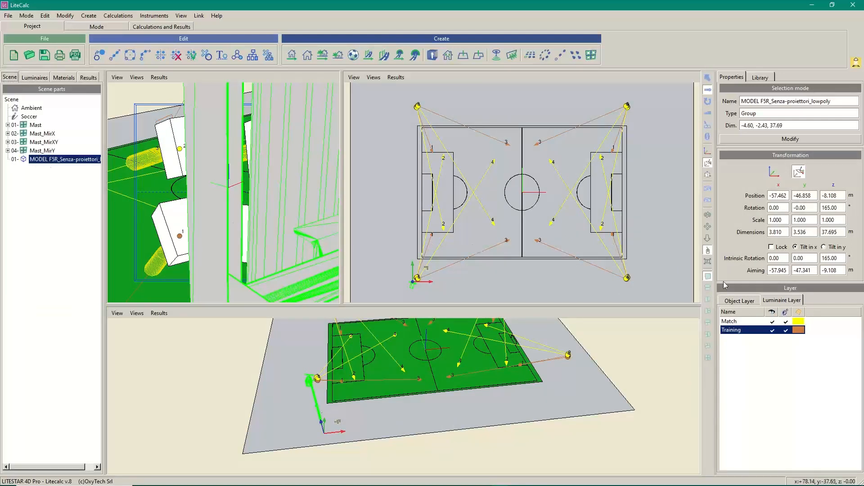
{"action": "left_click", "coordinate": [708, 262]}
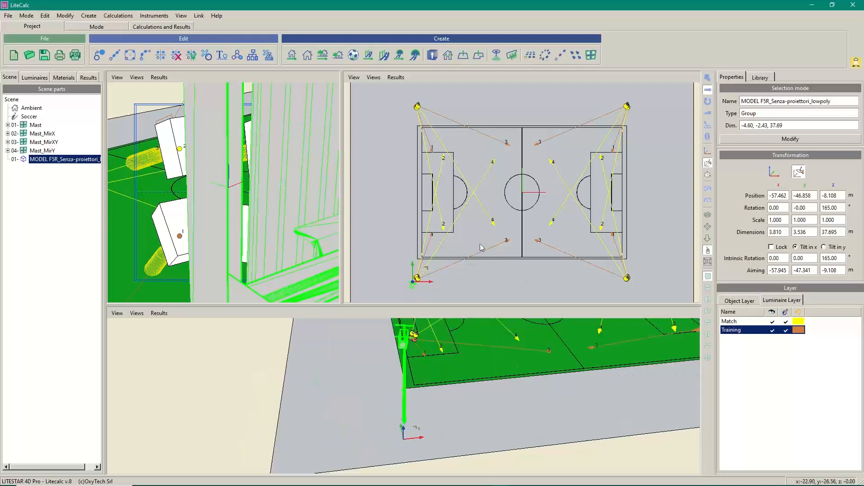
{"action": "left_click", "coordinate": [509, 276]}
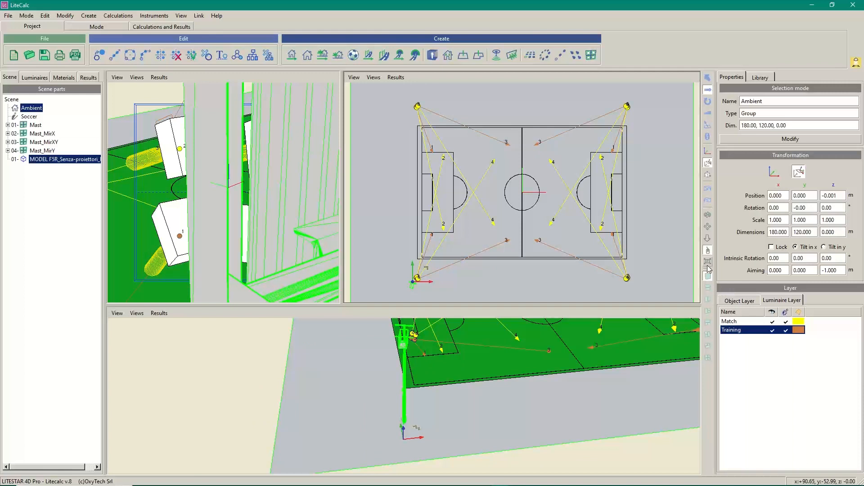
{"action": "left_click", "coordinate": [56, 159]}
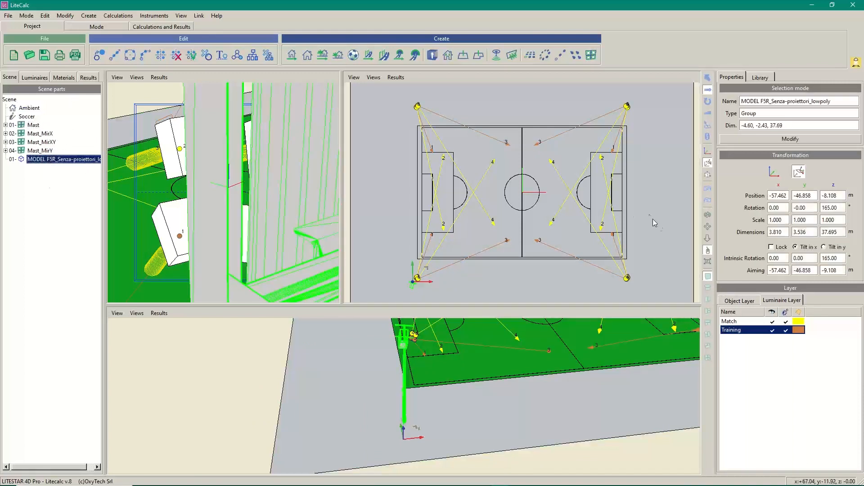
{"action": "left_click", "coordinate": [707, 261]}
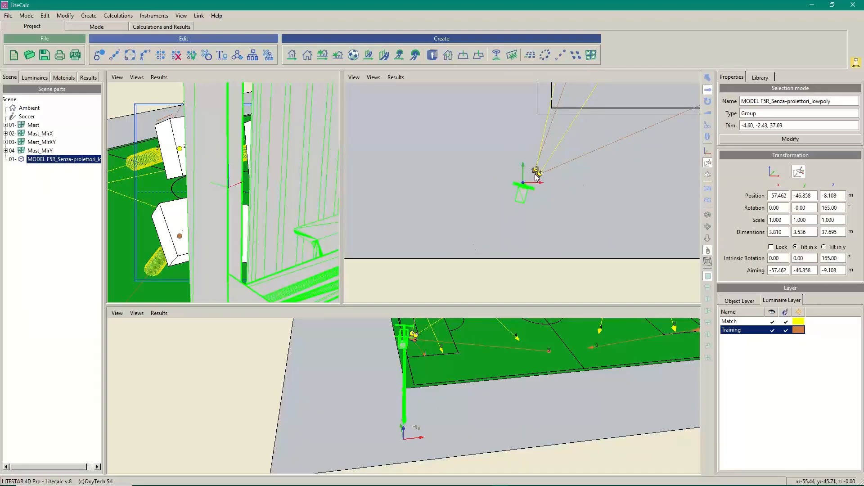
{"action": "left_click_drag", "start_coordinate": [539, 170], "coordinate": [546, 160]}
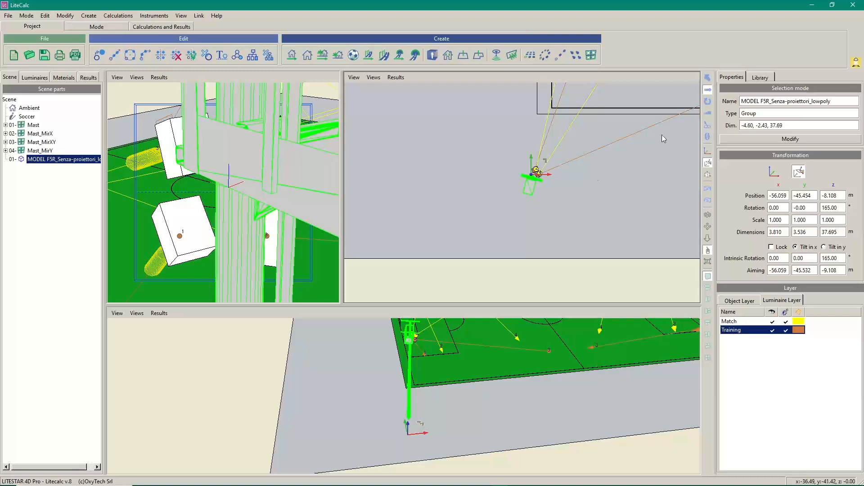
Rotate the high mast model about Z to about 138.5° so it faces the pitch, and deselect it.
{"action": "left_click", "coordinate": [707, 101]}
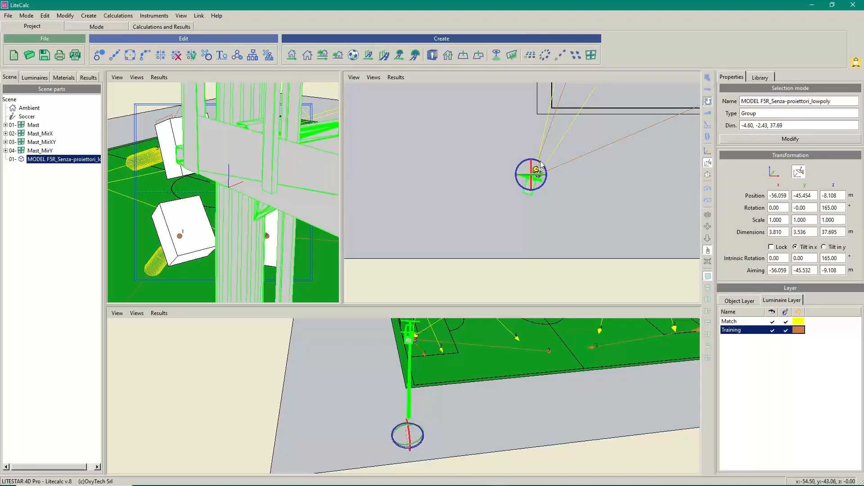
{"action": "left_click_drag", "start_coordinate": [541, 167], "coordinate": [545, 170]}
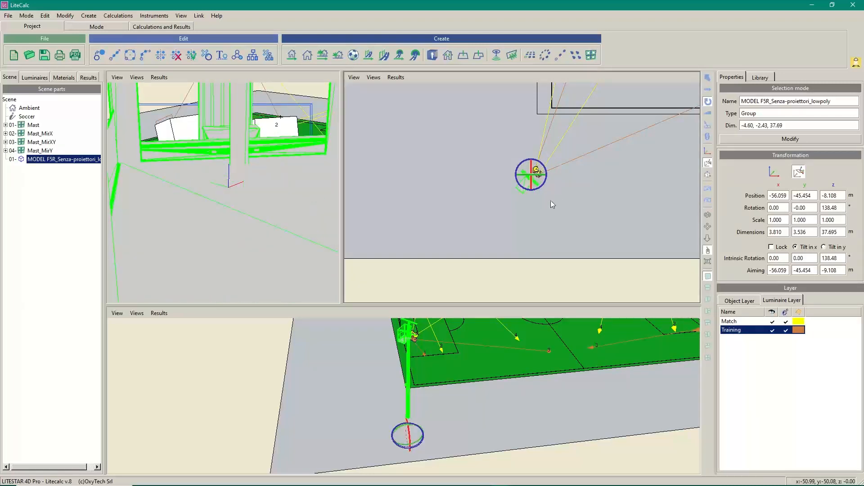
{"action": "left_click", "coordinate": [581, 221]}
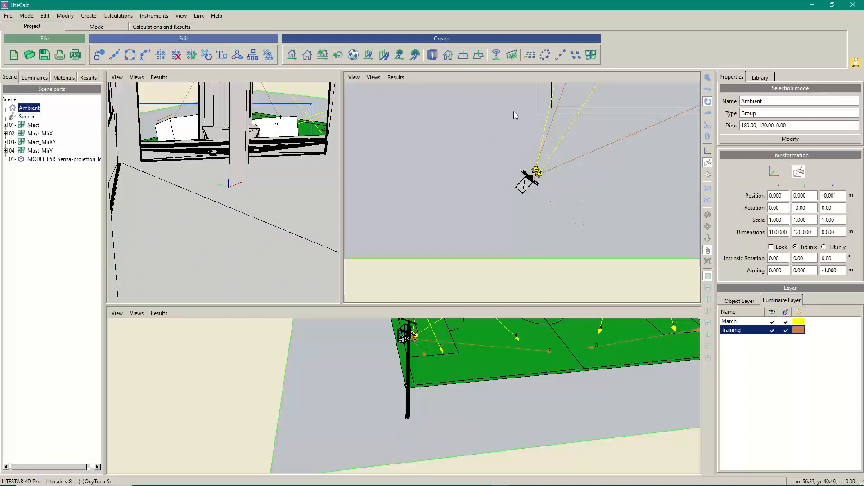
Show the plan viewport in Right view and raise the high mast model to ground level, at about Z -1.03 m.
{"action": "left_click", "coordinate": [373, 78]}
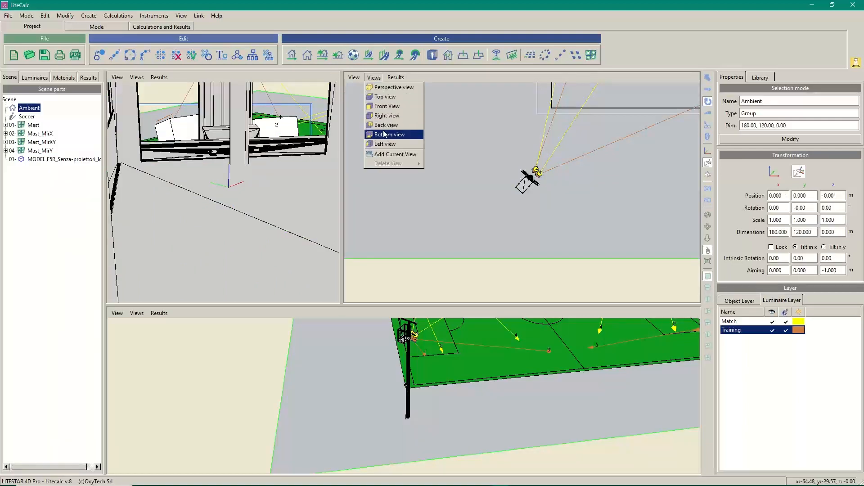
{"action": "left_click", "coordinate": [387, 115]}
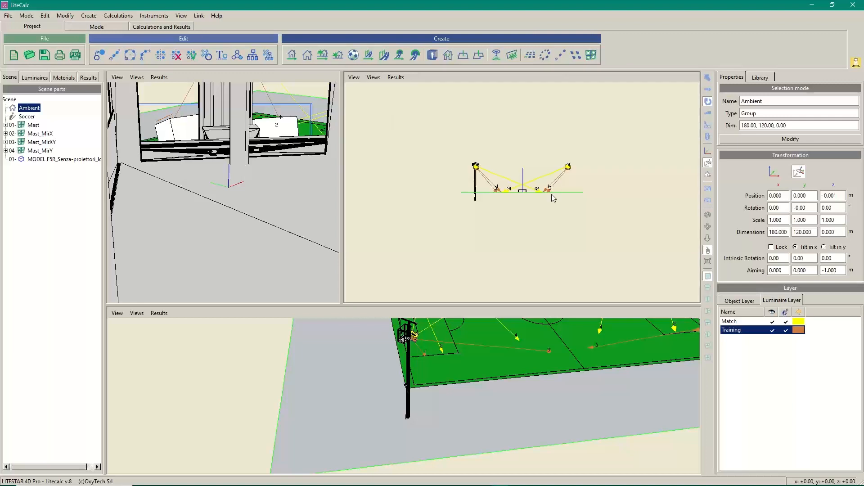
{"action": "left_click", "coordinate": [476, 200]}
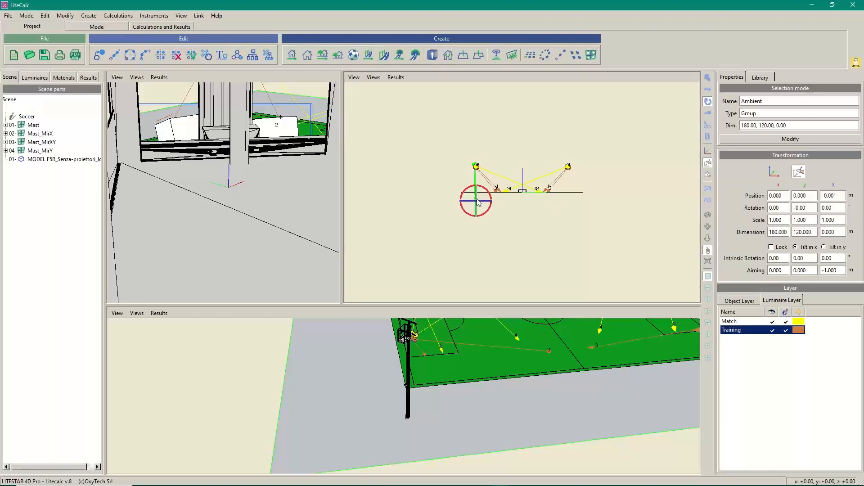
{"action": "left_click", "coordinate": [708, 89]}
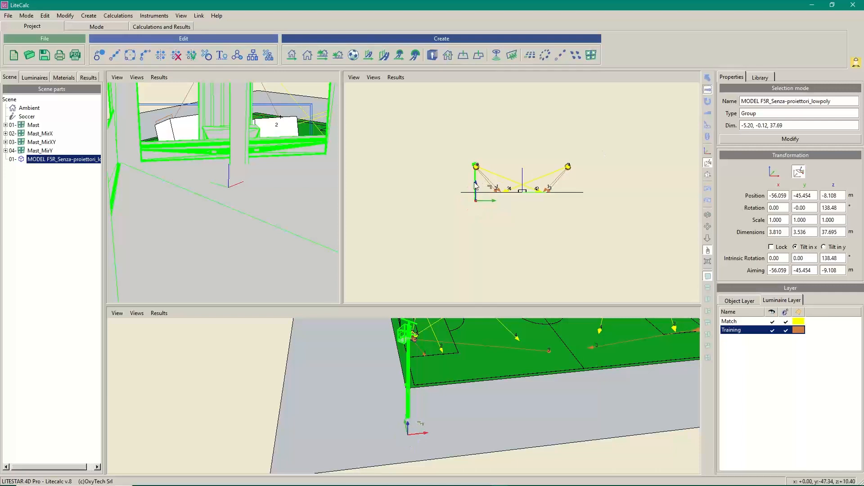
{"action": "left_click_drag", "start_coordinate": [478, 185], "coordinate": [475, 175]}
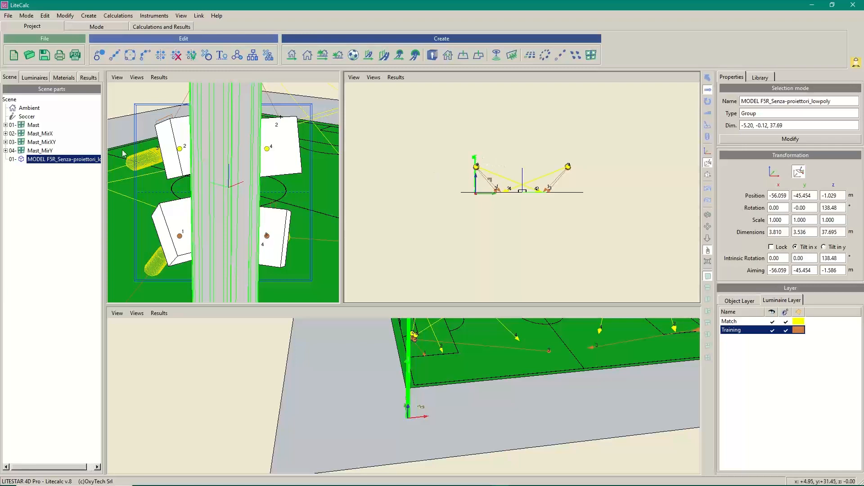
Raise the Mast floodlight group to the head of the high mast model, at about Z 35.03 m.
{"action": "left_click", "coordinate": [33, 125]}
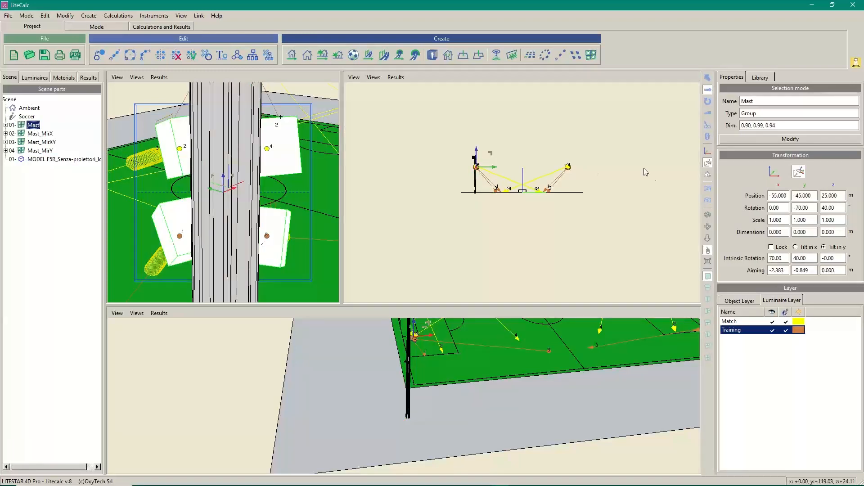
{"action": "left_click", "coordinate": [707, 262]}
{"action": "scroll", "coordinate": [591, 121], "scroll_direction": "down", "scroll_amount": 1}
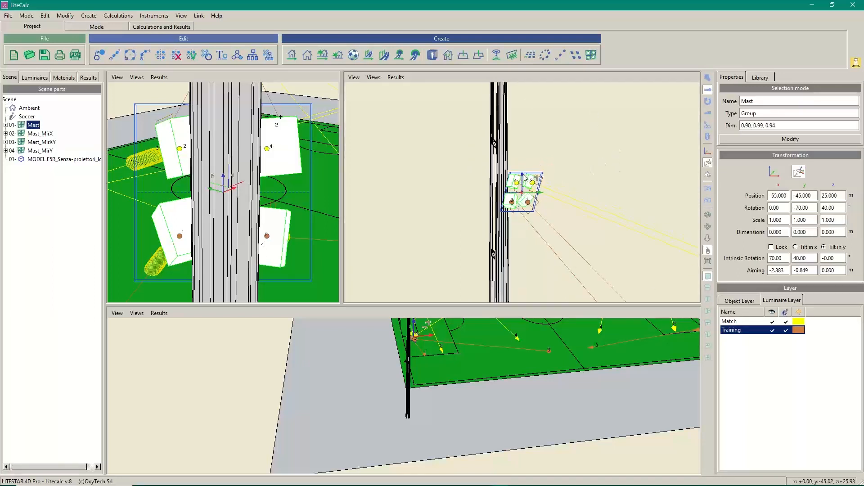
{"action": "left_click_drag", "start_coordinate": [524, 178], "coordinate": [532, 128]}
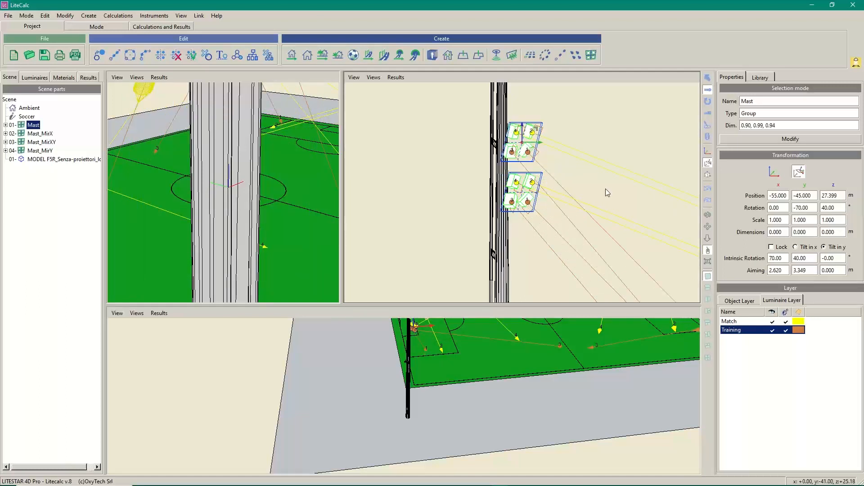
{"action": "scroll", "coordinate": [603, 160], "scroll_direction": "down", "scroll_amount": 5}
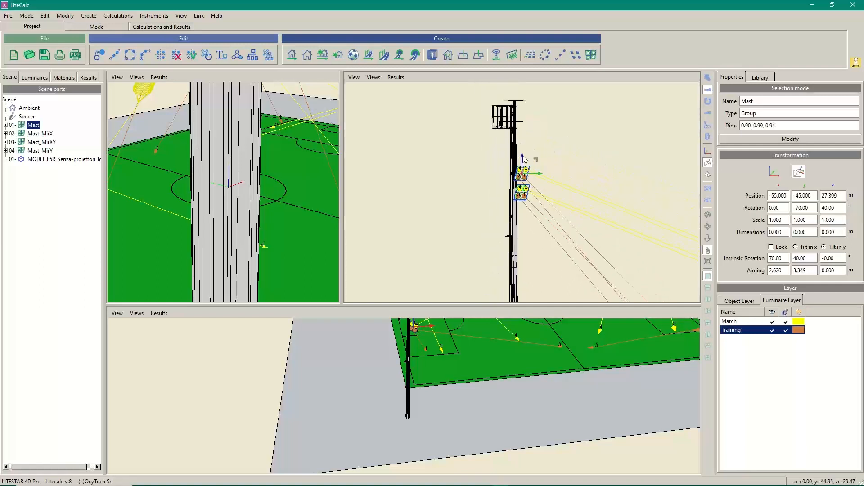
{"action": "left_click_drag", "start_coordinate": [523, 159], "coordinate": [534, 100]}
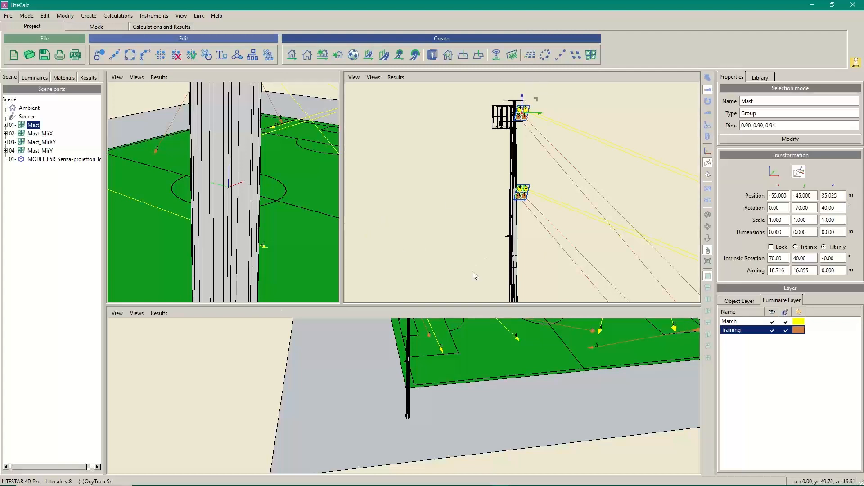
Remove the existing symmetry copies and symmetrize the Mast floodlight group again about X 0, Y 0 in the vertical and horizontal planes.
{"action": "left_click", "coordinate": [408, 413]}
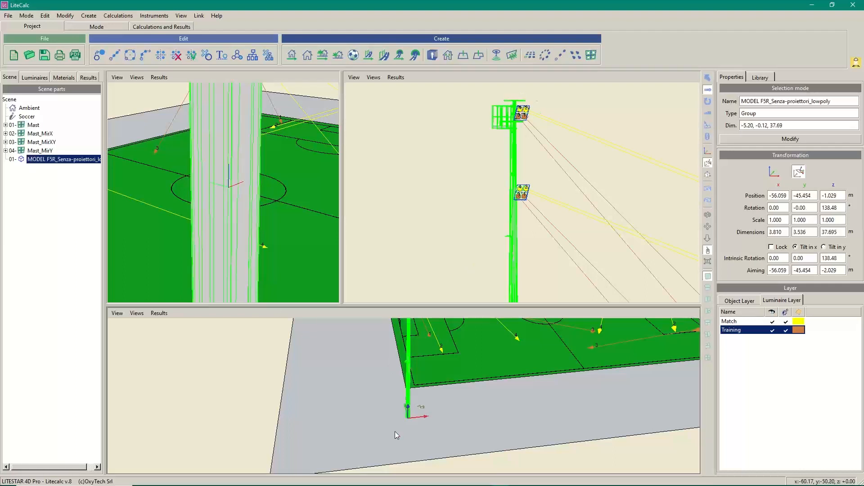
{"action": "left_click", "coordinate": [177, 56]}
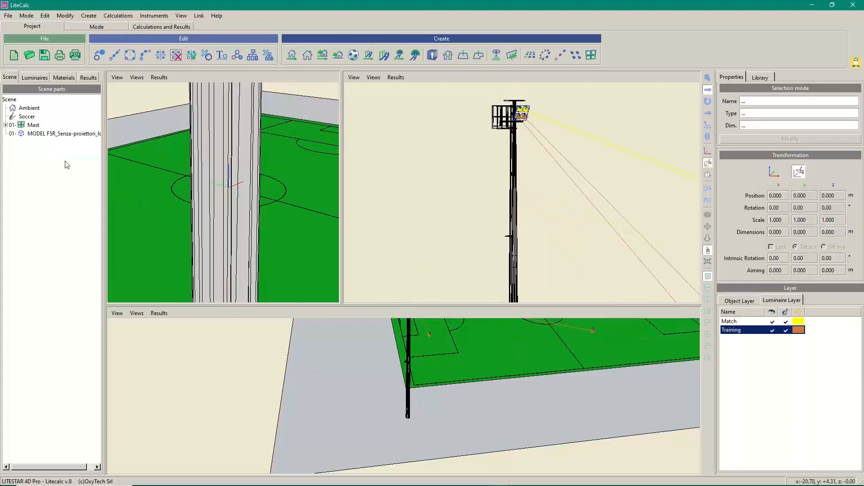
{"action": "left_click", "coordinate": [33, 125]}
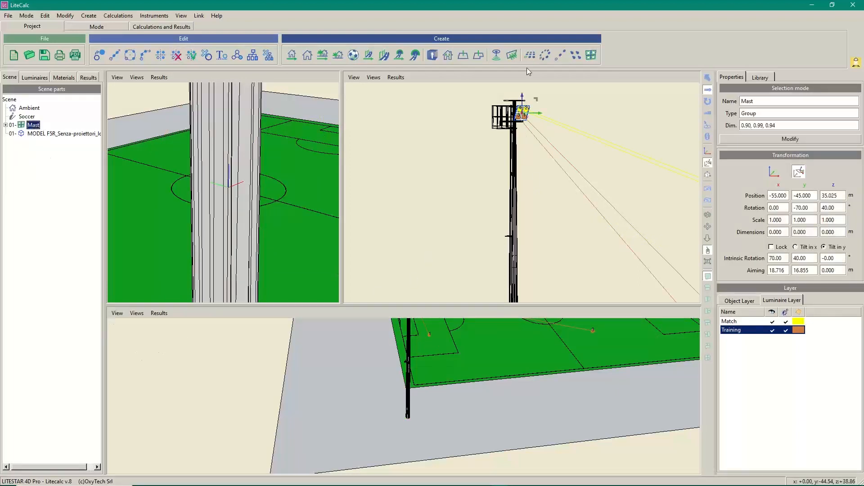
{"action": "left_click", "coordinate": [160, 55]}
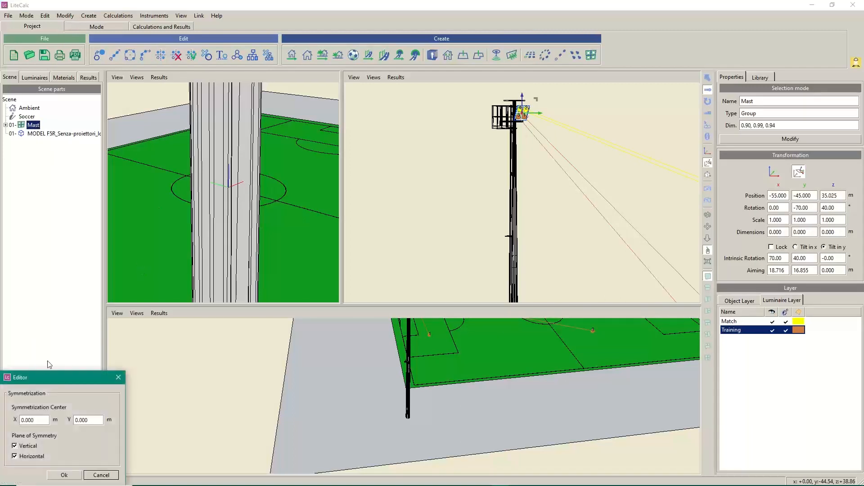
{"action": "left_click", "coordinate": [64, 475]}
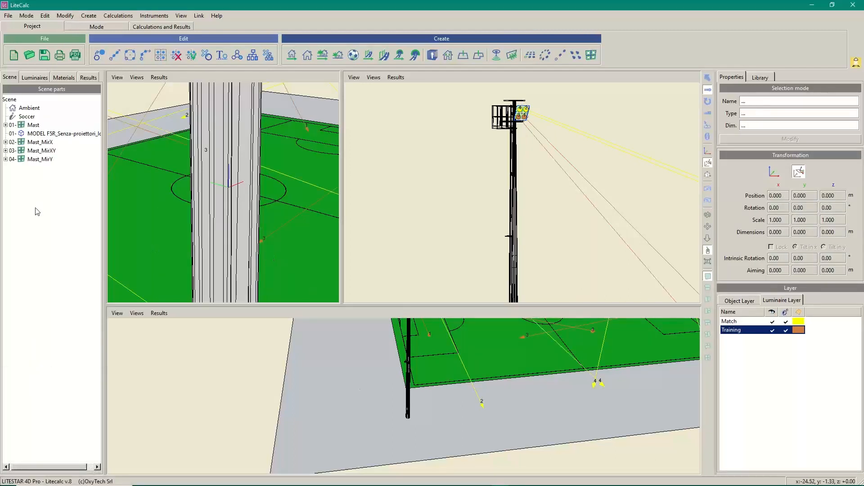
Symmetrize the high mast model about X 0, Y 0 in the vertical and horizontal planes so every corner gets one.
{"action": "right_click_drag", "start_coordinate": [519, 366], "coordinate": [502, 463]}
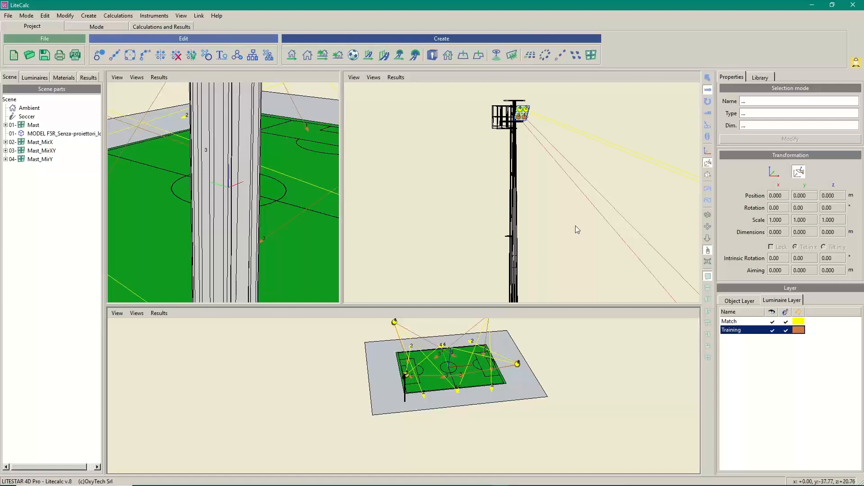
{"action": "left_click", "coordinate": [514, 227]}
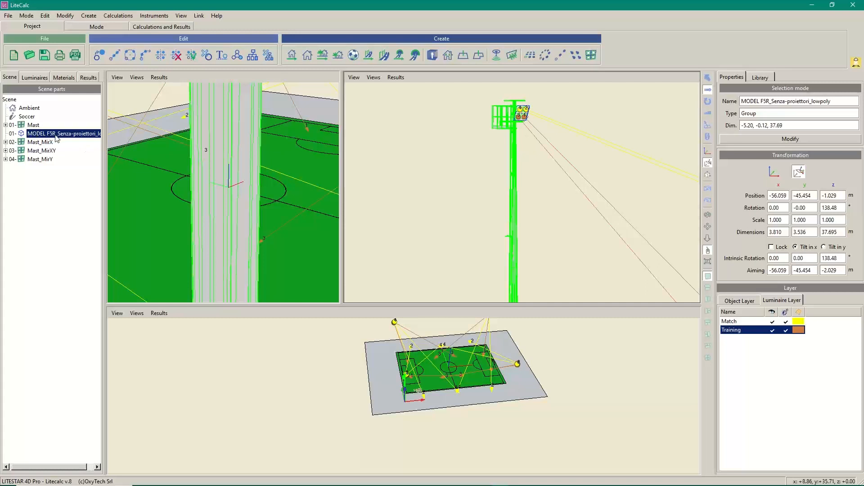
{"action": "left_click", "coordinate": [161, 55]}
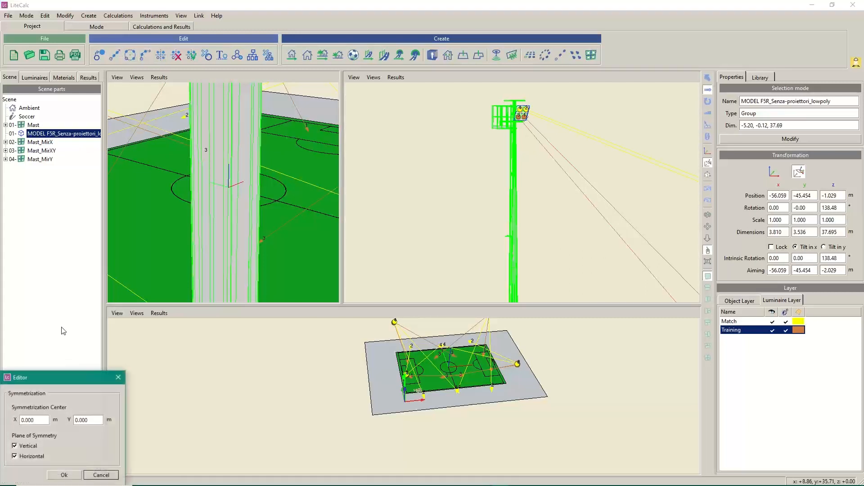
{"action": "left_click", "coordinate": [64, 476]}
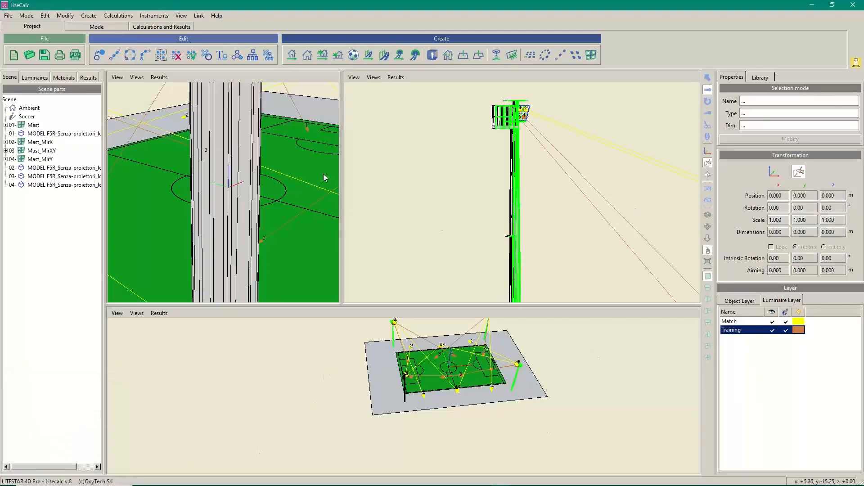
{"action": "right_click_drag", "start_coordinate": [304, 141], "coordinate": [280, 312]}
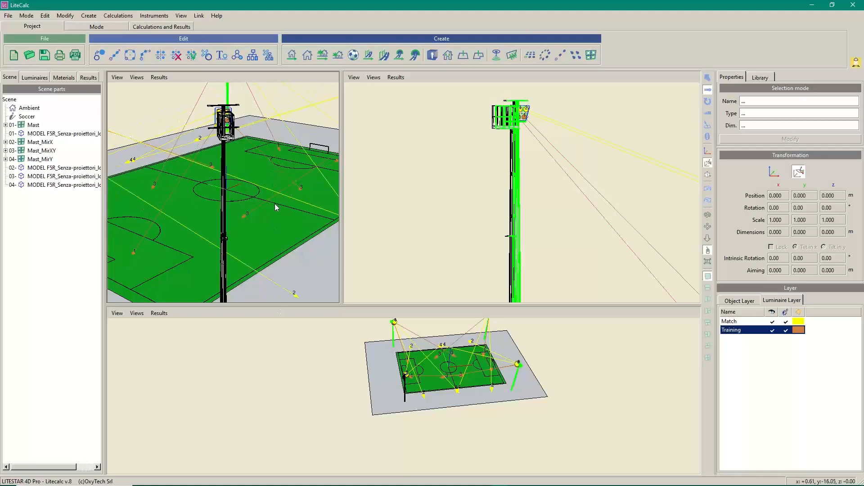
Select all four high mast models of the scene together.
{"action": "left_click", "coordinate": [45, 133]}
{"action": "left_click", "coordinate": [48, 168]}
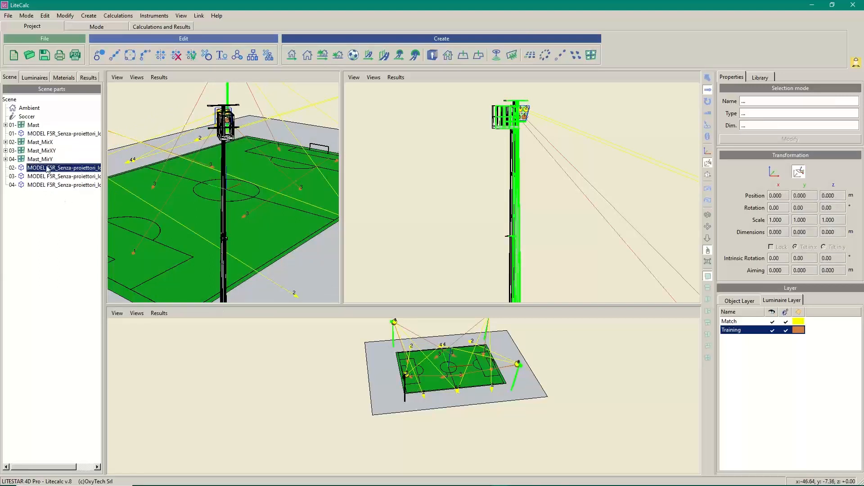
{"action": "left_click", "coordinate": [58, 135]}
{"action": "left_click", "coordinate": [59, 167], "text": "ctrl"}
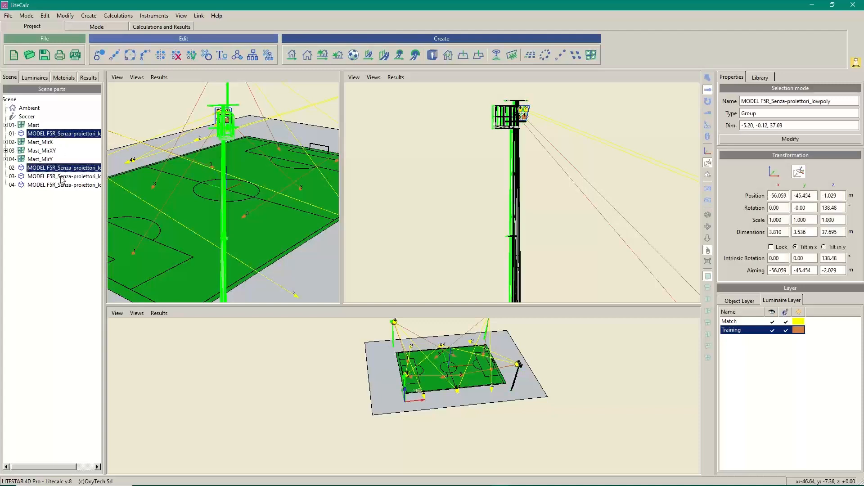
{"action": "left_click", "coordinate": [60, 176], "text": "ctrl"}
{"action": "left_click", "coordinate": [63, 185], "text": "ctrl"}
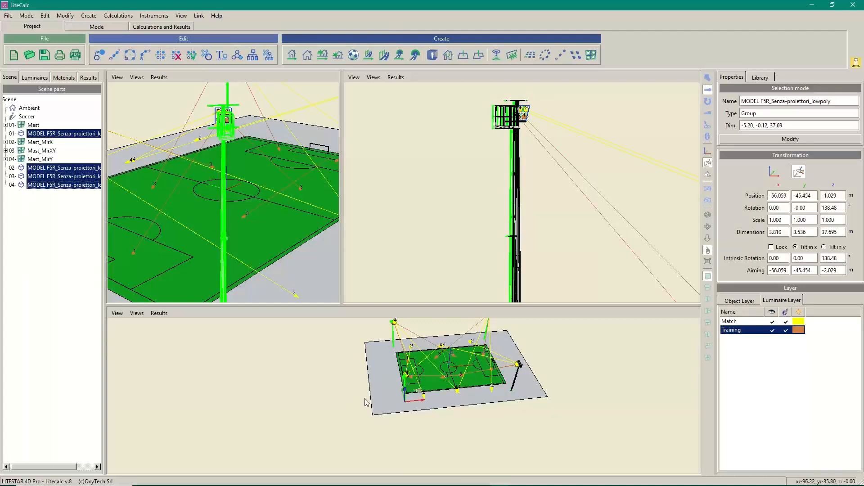
Create an object layer named High Mast and assign the selected high mast models to it.
{"action": "left_click", "coordinate": [739, 301]}
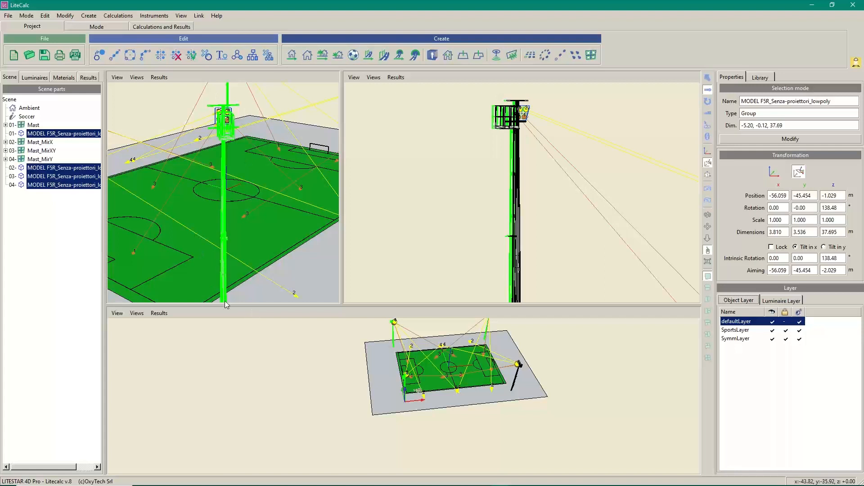
{"action": "right_click", "coordinate": [741, 338]}
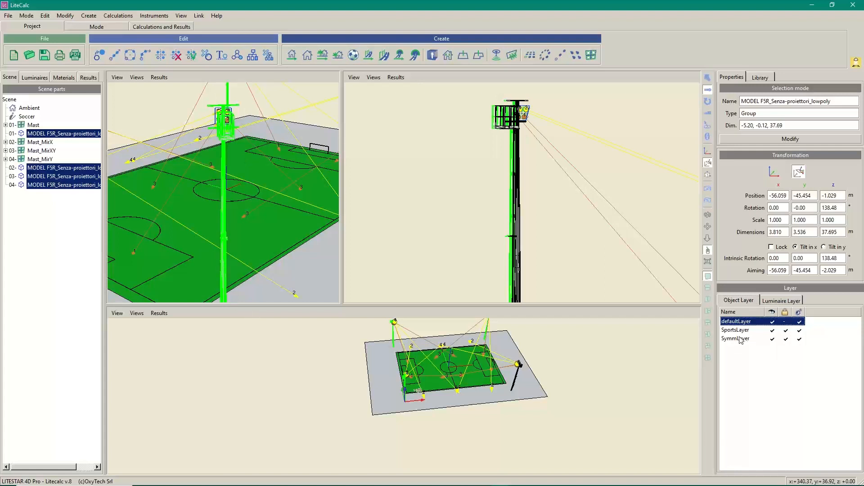
{"action": "left_click", "coordinate": [761, 343]}
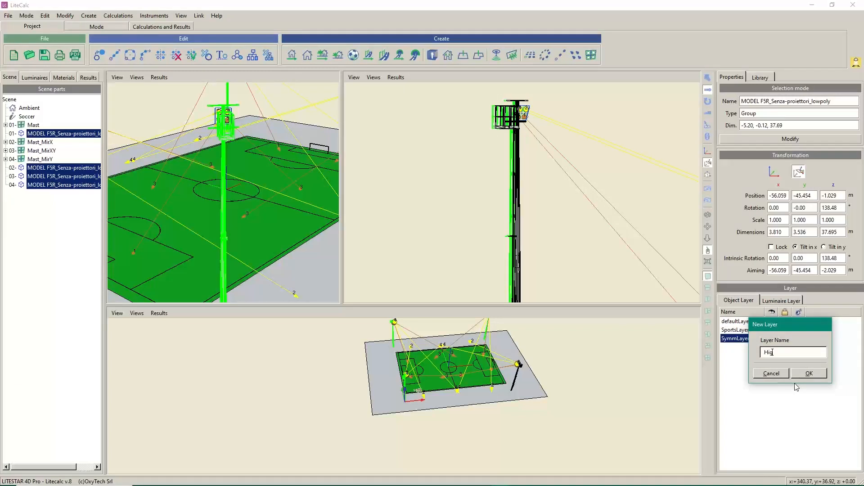
{"action": "type", "text": "Mast"}
{"action": "left_click", "coordinate": [801, 374]}
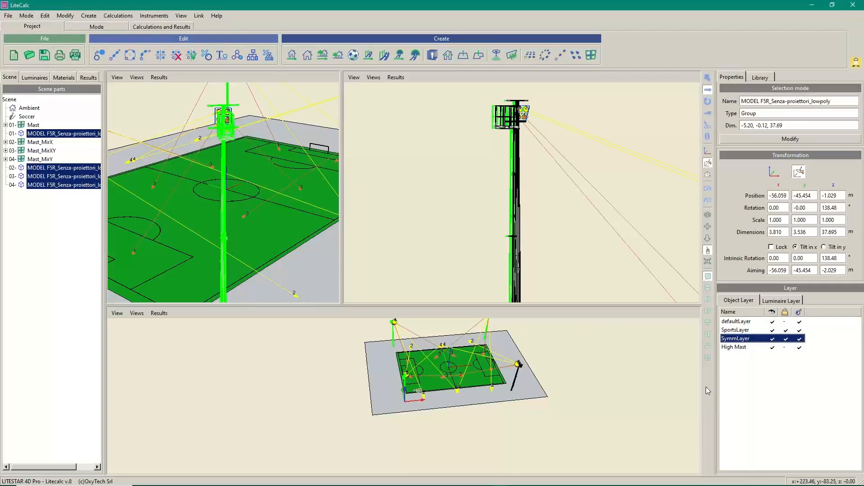
{"action": "left_click", "coordinate": [734, 348]}
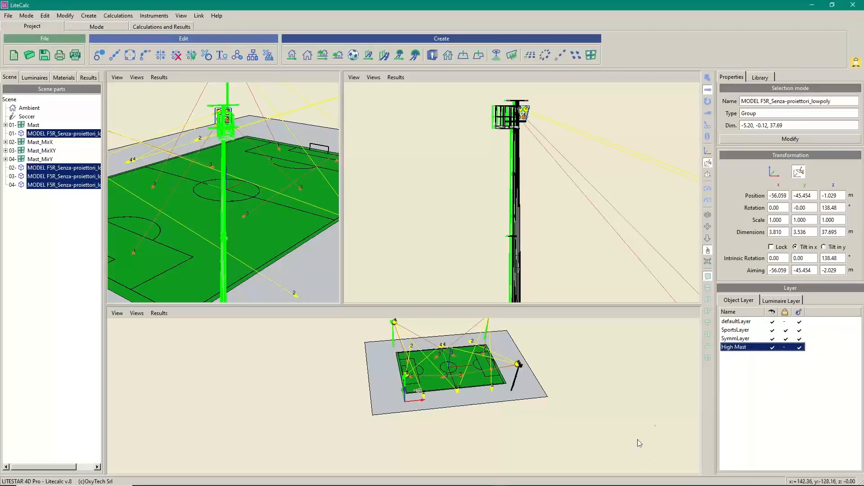
{"action": "right_click", "coordinate": [738, 350]}
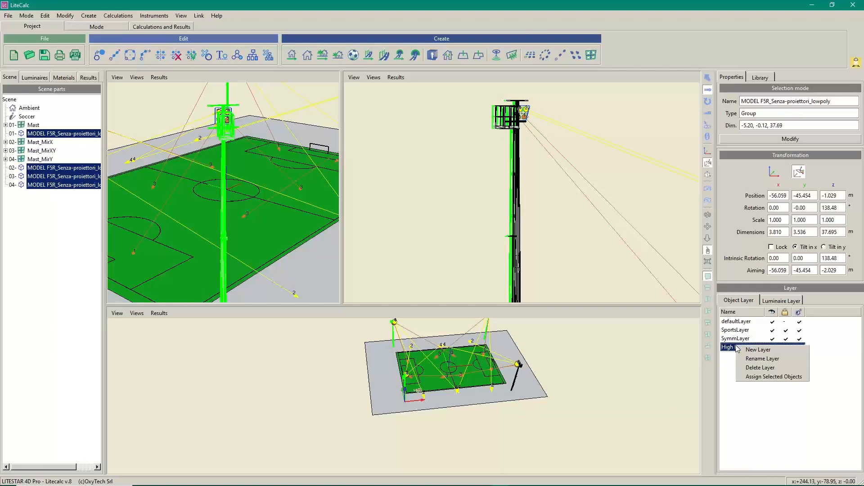
{"action": "left_click", "coordinate": [757, 377]}
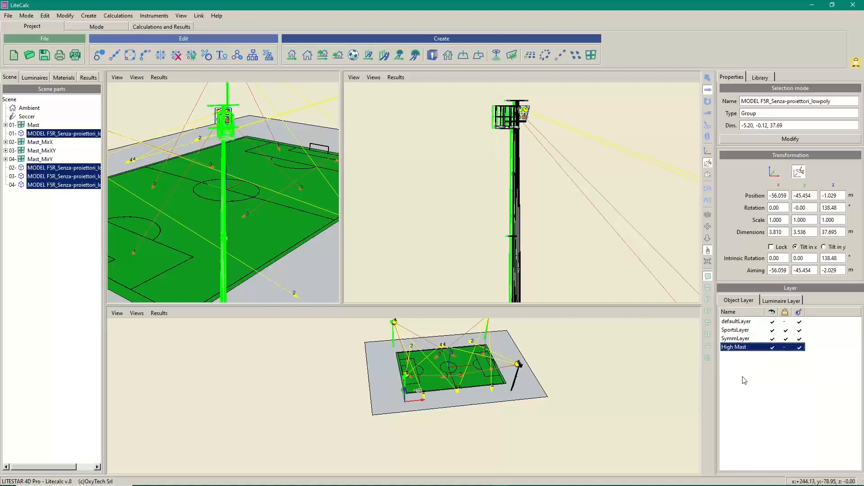
Hide the High Mast layer to check which mast models it controls in the 3D view, and show it again.
{"action": "left_click", "coordinate": [772, 347]}
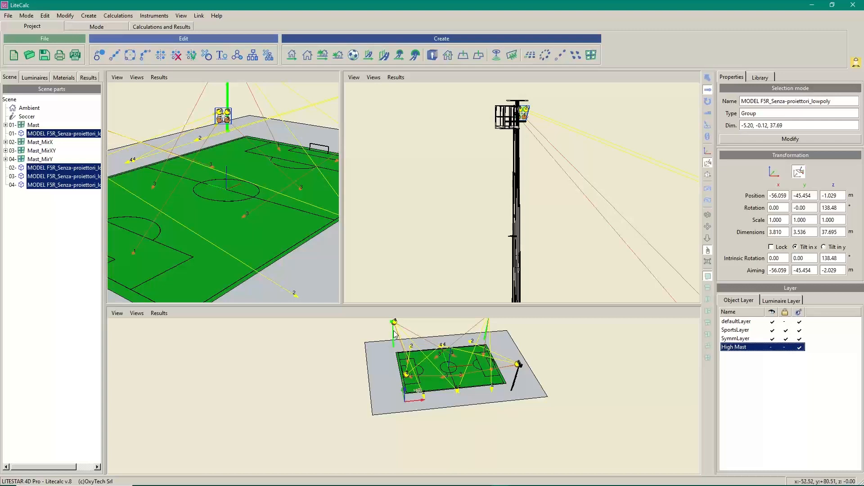
{"action": "left_click", "coordinate": [398, 356], "text": "ctrl"}
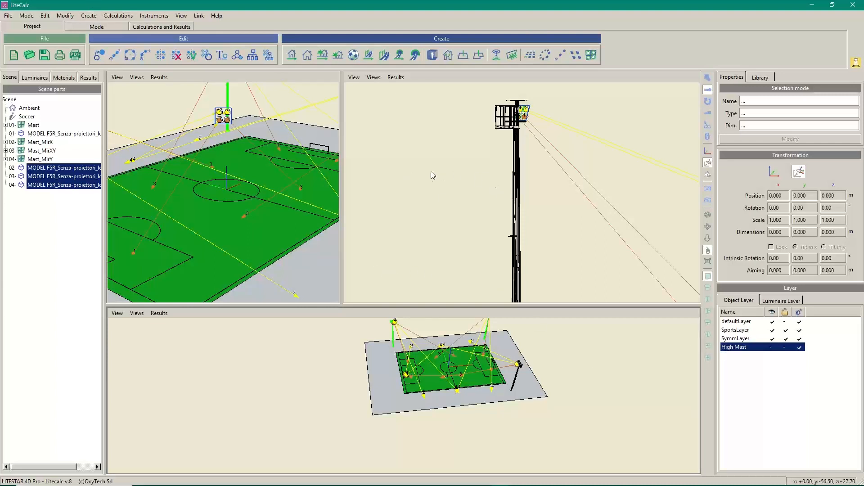
{"action": "left_click", "coordinate": [426, 192]}
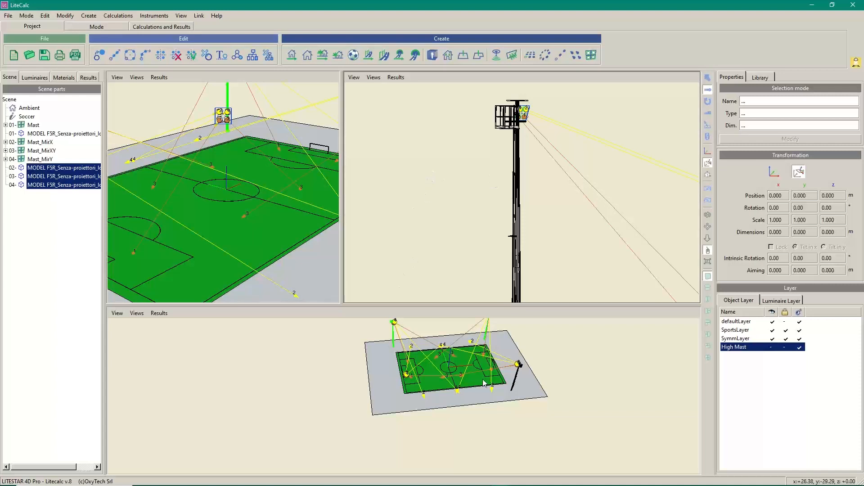
{"action": "middle_click_drag", "start_coordinate": [608, 388], "coordinate": [578, 376]}
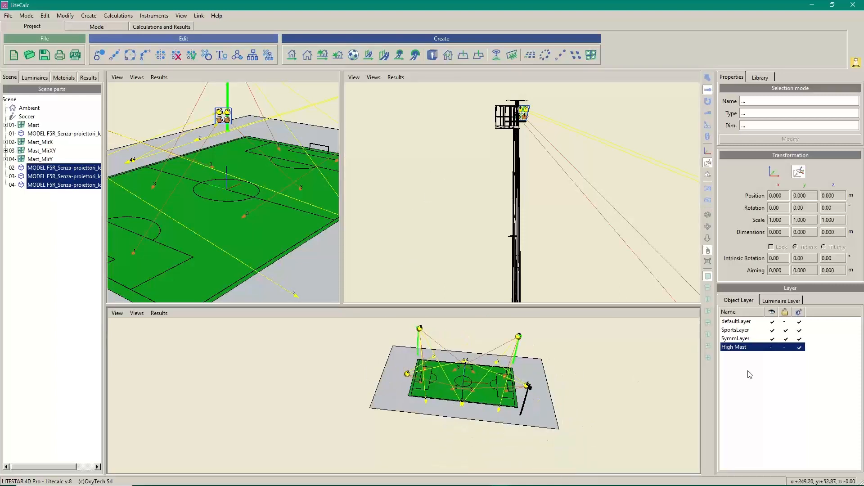
{"action": "left_click", "coordinate": [773, 347]}
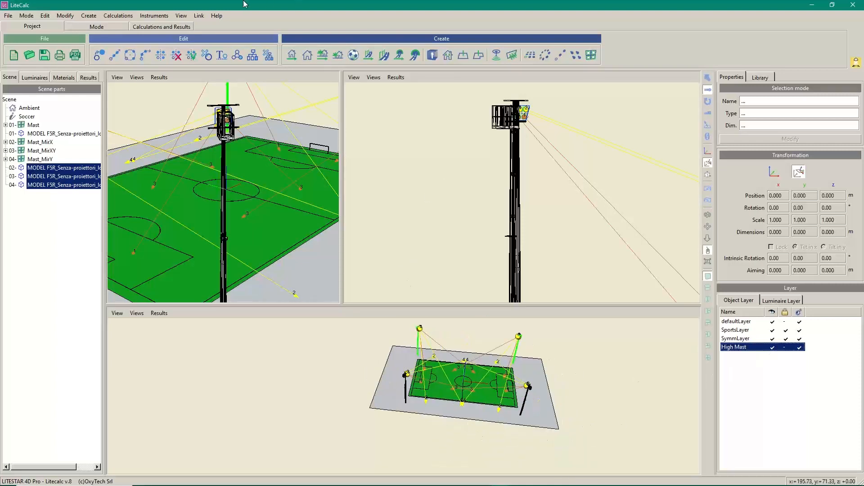
Run the calculation with the direct component and the current settings, and close the results summary.
{"action": "left_click", "coordinate": [124, 15]}
{"action": "left_click", "coordinate": [131, 24]}
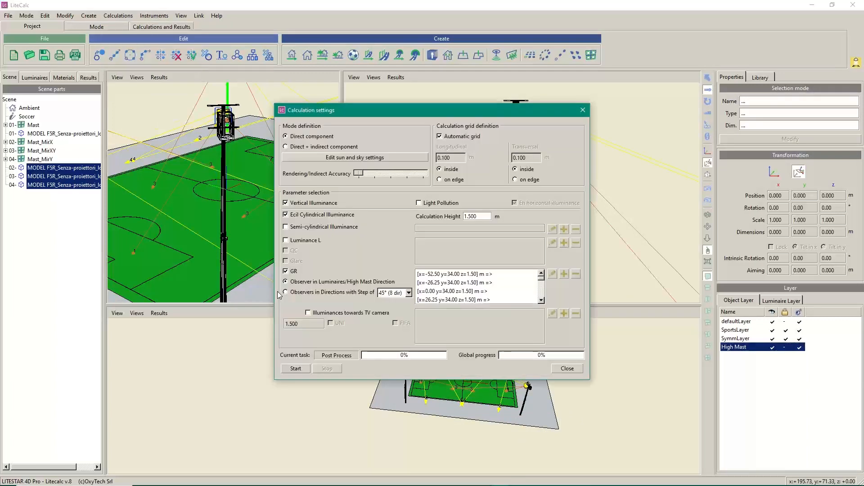
{"action": "left_click", "coordinate": [296, 368]}
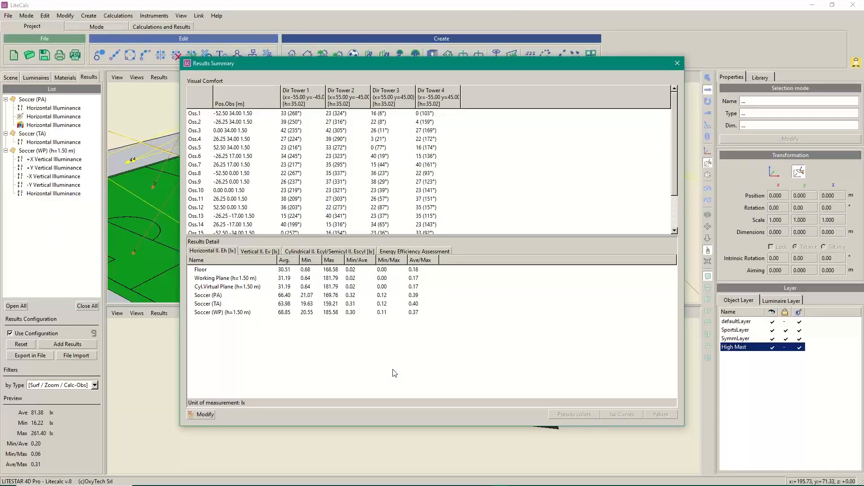
{"action": "left_click", "coordinate": [677, 63]}
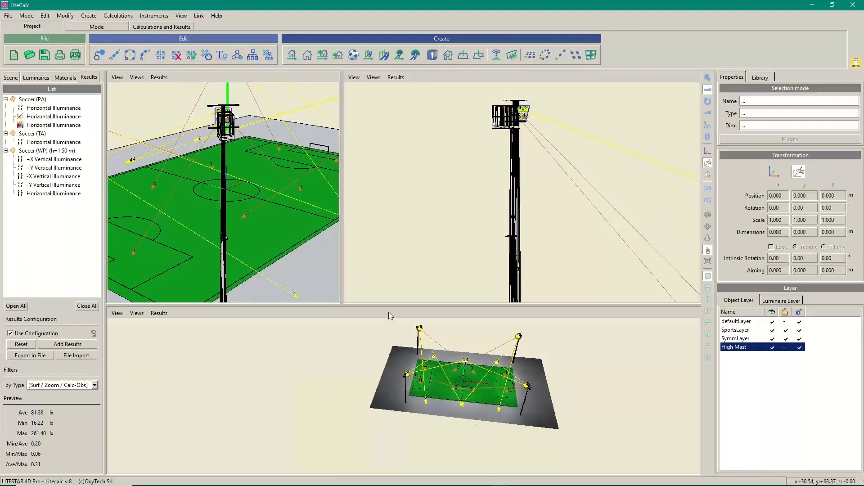
Enlarge the 3D viewport and examine the rendered pitch with the four high masts from closer up.
{"action": "left_click_drag", "start_coordinate": [377, 304], "coordinate": [391, 201]}
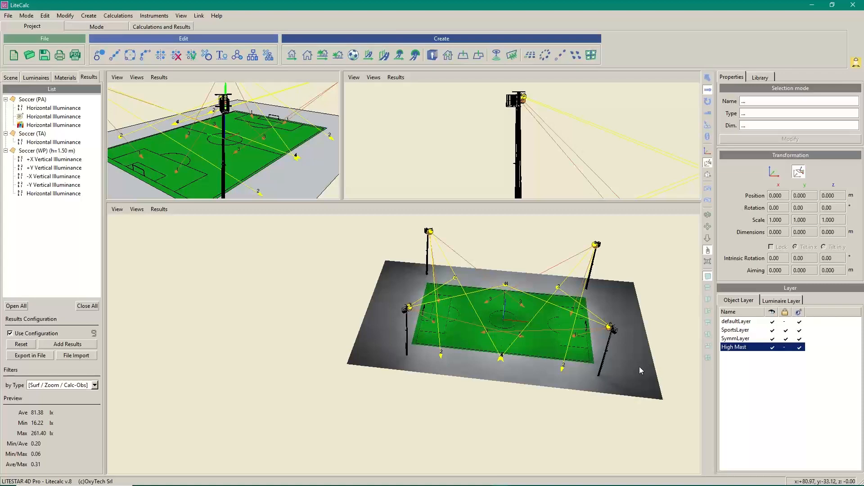
{"action": "left_click_drag", "start_coordinate": [633, 355], "coordinate": [663, 345]}
{"action": "middle_click_drag", "start_coordinate": [444, 331], "coordinate": [424, 345]}
{"action": "right_click_drag", "start_coordinate": [450, 297], "coordinate": [445, 385]}
{"action": "scroll", "coordinate": [446, 385], "scroll_direction": "up", "scroll_amount": 5}
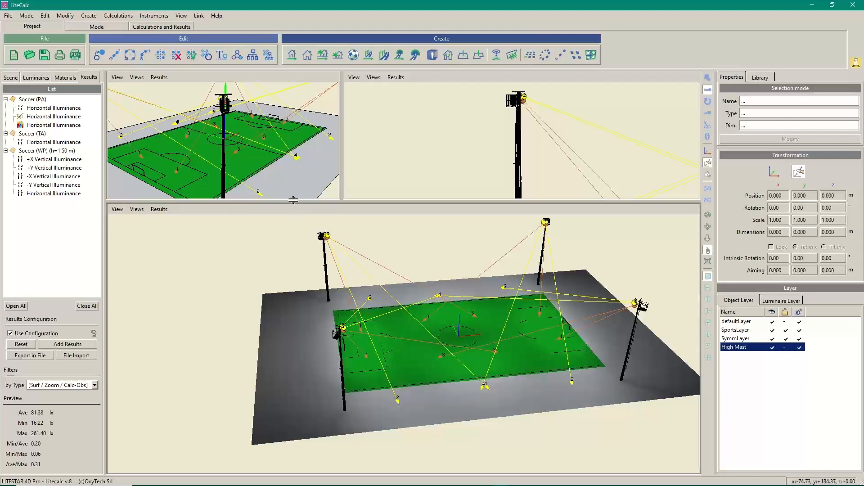
{"action": "left_click_drag", "start_coordinate": [293, 202], "coordinate": [293, 236]}
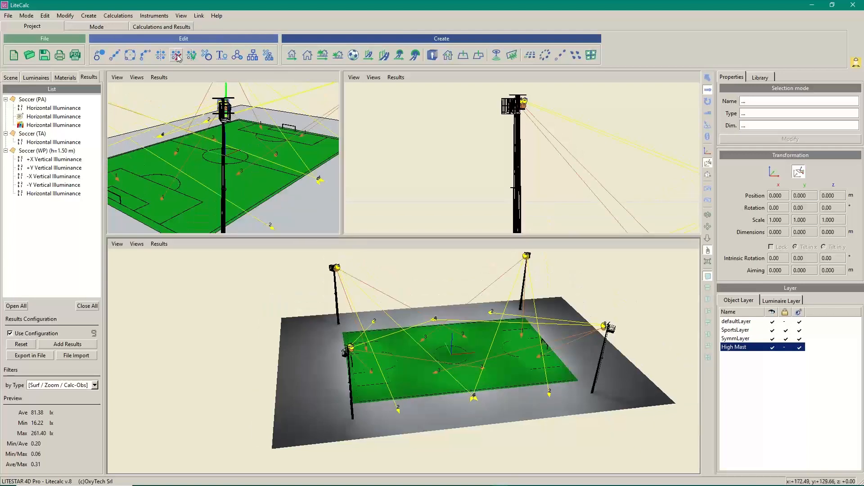
Remove the symmetry copies of the floodlights and masts, and hide the High Mast layer.
{"action": "left_click", "coordinate": [177, 55]}
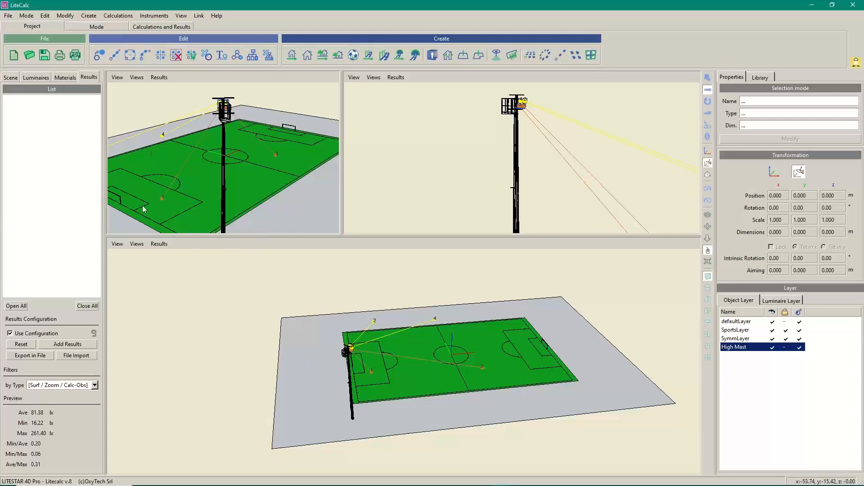
{"action": "left_click", "coordinate": [224, 137]}
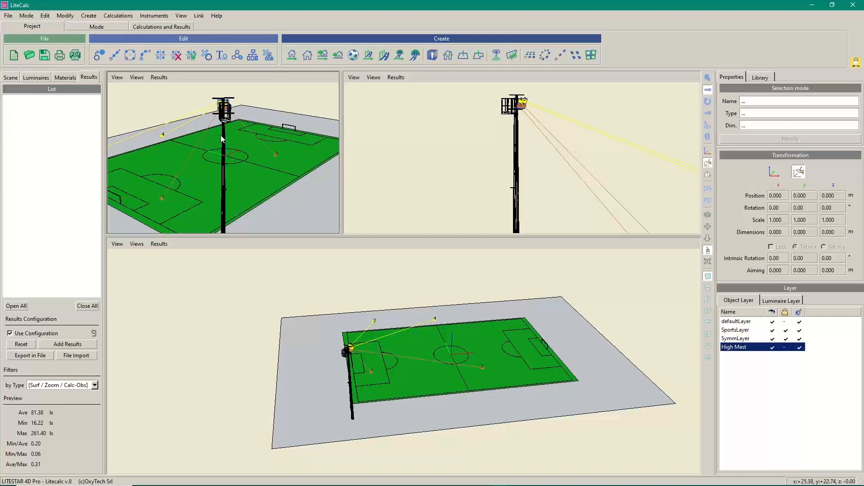
{"action": "left_click", "coordinate": [772, 347]}
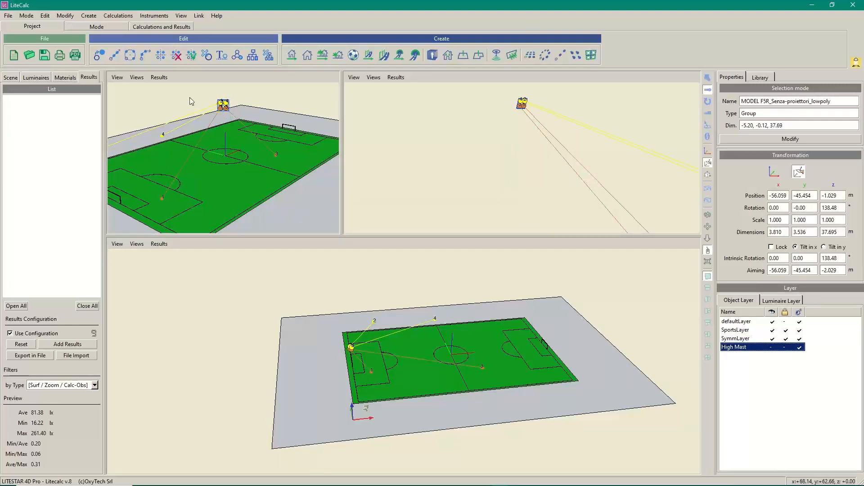
Open the Mast group's properties from the scene parts and lock all four floodlights.
{"action": "left_click", "coordinate": [10, 77]}
{"action": "left_click", "coordinate": [34, 126]}
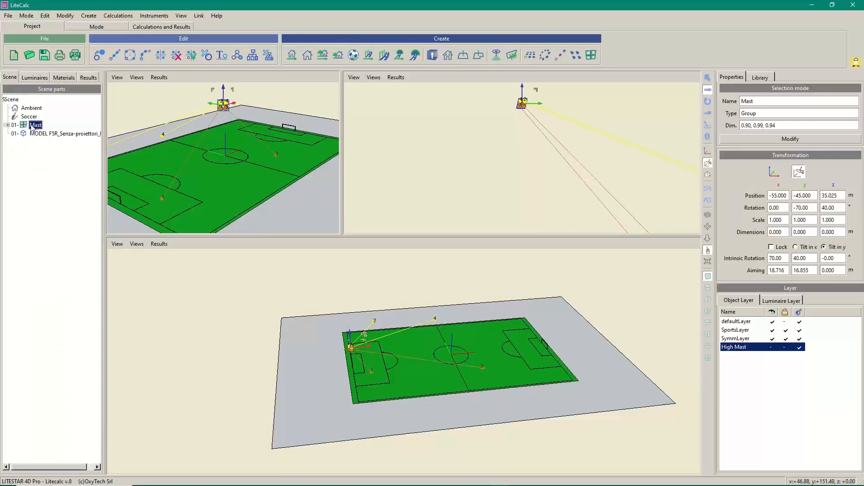
{"action": "right_click", "coordinate": [32, 125]}
{"action": "left_click", "coordinate": [67, 134]}
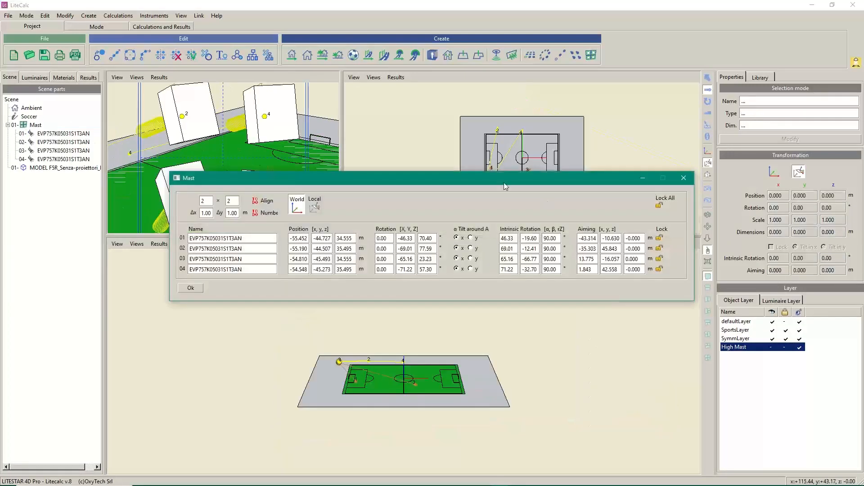
{"action": "left_click_drag", "start_coordinate": [433, 175], "coordinate": [641, 205]}
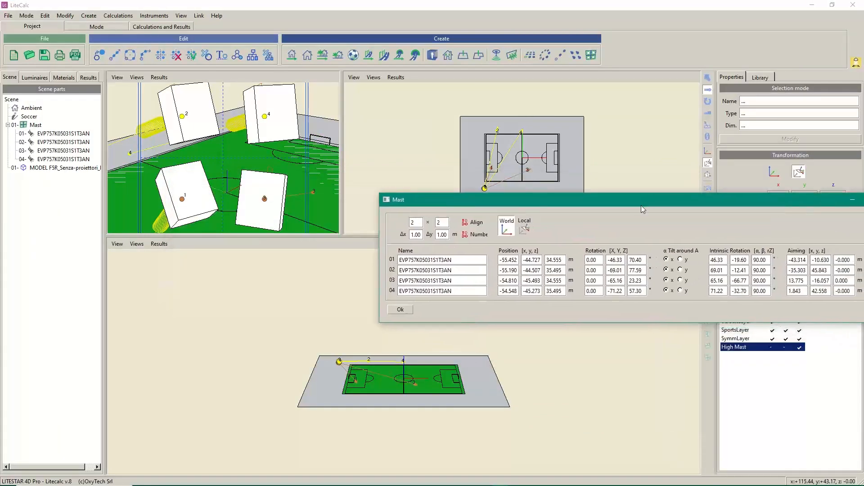
{"action": "left_click_drag", "start_coordinate": [799, 201], "coordinate": [703, 188]}
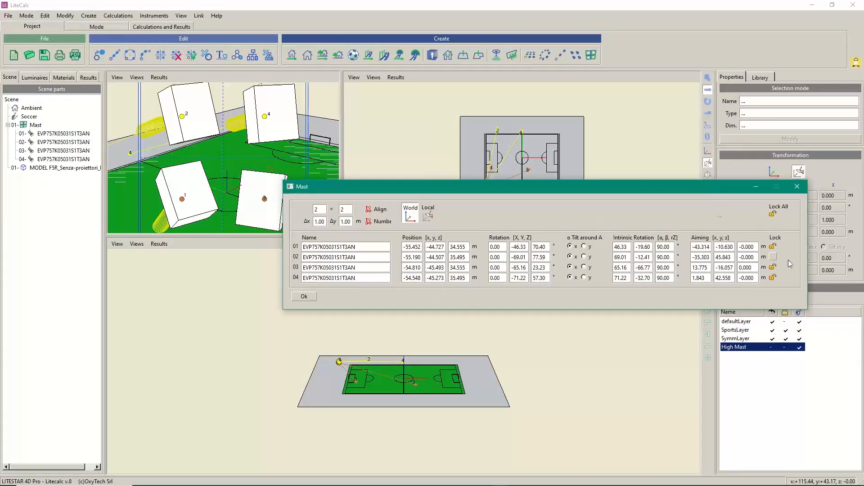
{"action": "left_click", "coordinate": [774, 215]}
Set the first grid count of the Mast group to 3 and apply the change.
{"action": "left_click_drag", "start_coordinate": [381, 188], "coordinate": [478, 155]}
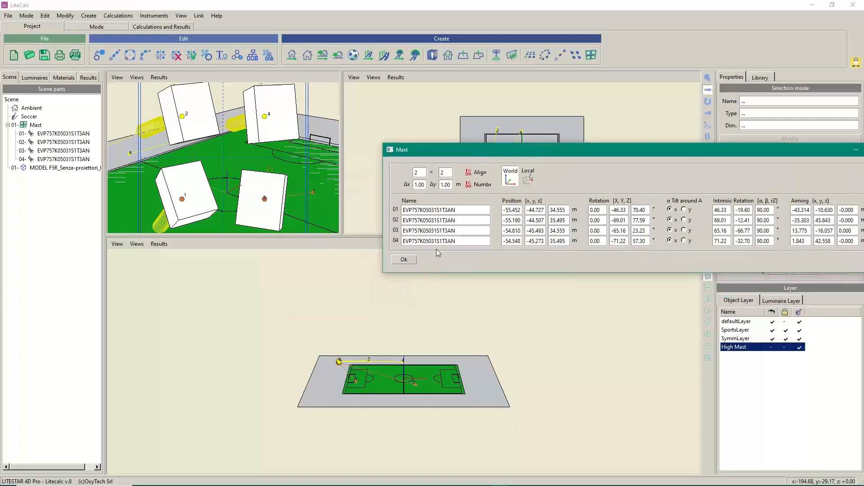
{"action": "double_click", "coordinate": [418, 173]}
{"action": "left_click_drag", "start_coordinate": [631, 153], "coordinate": [542, 135]}
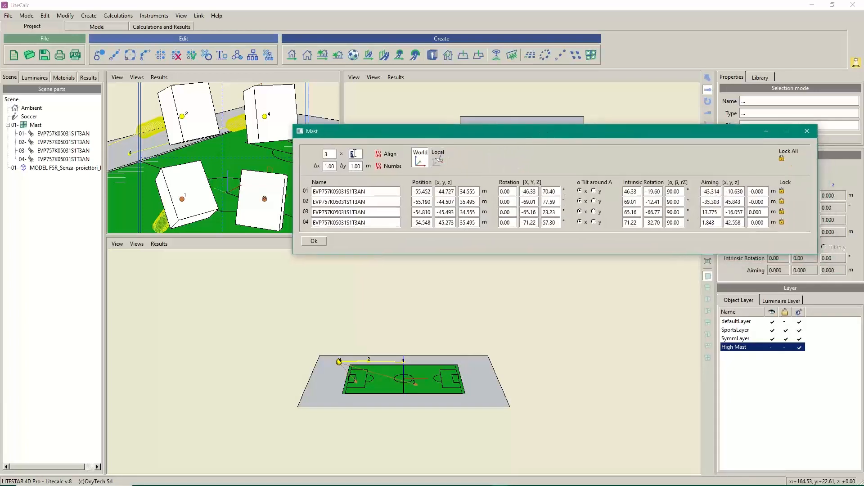
{"action": "left_click", "coordinate": [316, 241]}
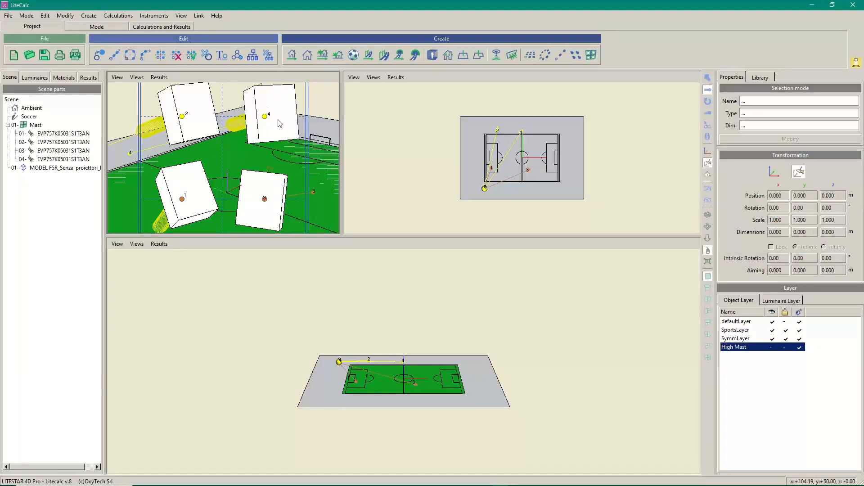
Enlarge the 3D viewport and raise the whole Mast group to a height of about 35.1 m.
{"action": "left_click_drag", "start_coordinate": [404, 236], "coordinate": [391, 318]}
{"action": "scroll", "coordinate": [227, 155], "scroll_direction": "down", "scroll_amount": 5}
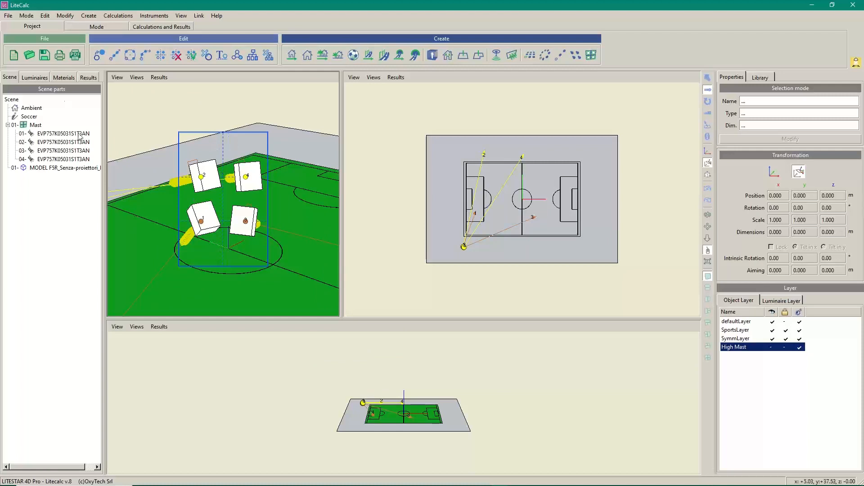
{"action": "left_click", "coordinate": [36, 126]}
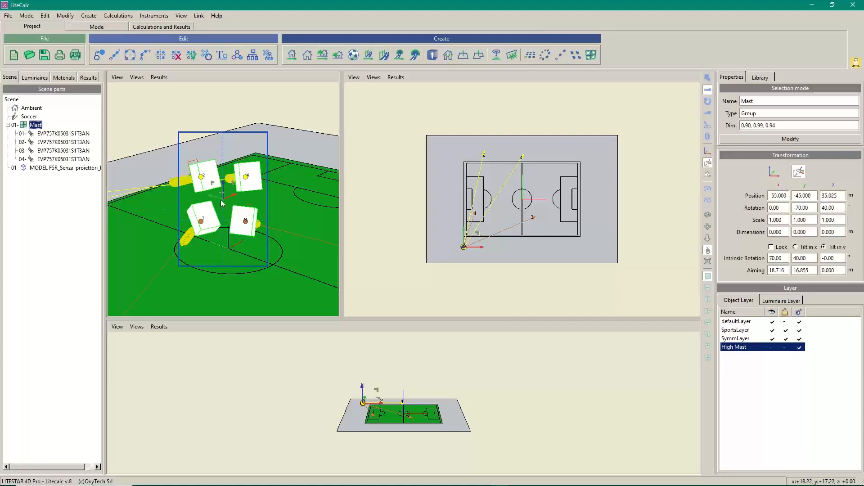
{"action": "left_click_drag", "start_coordinate": [224, 182], "coordinate": [225, 179]}
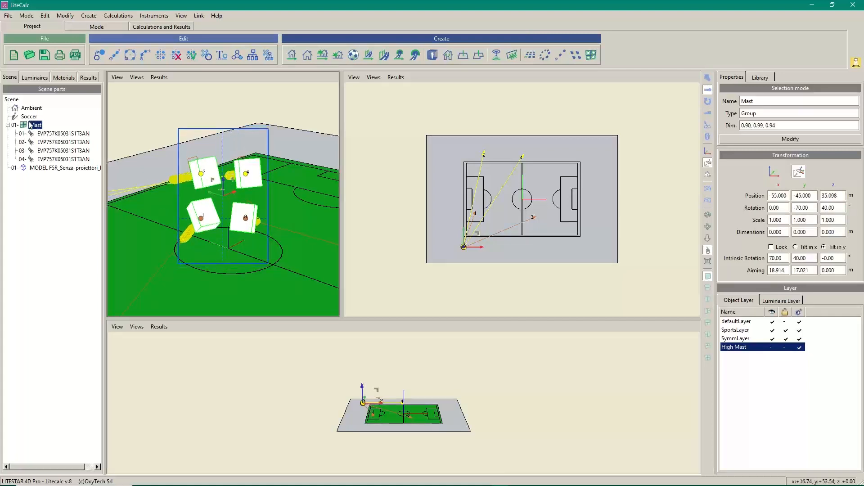
Move all four floodlights together up the mast frame to about 0.95 m in local x, and switch their transformation to world coordinates.
{"action": "left_click", "coordinate": [52, 134]}
{"action": "left_click", "coordinate": [57, 158], "text": "shift"}
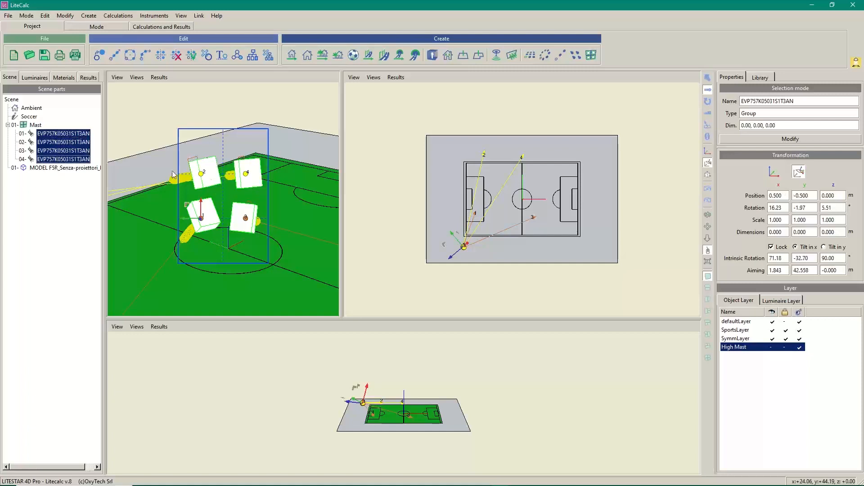
{"action": "left_click_drag", "start_coordinate": [201, 201], "coordinate": [210, 186]}
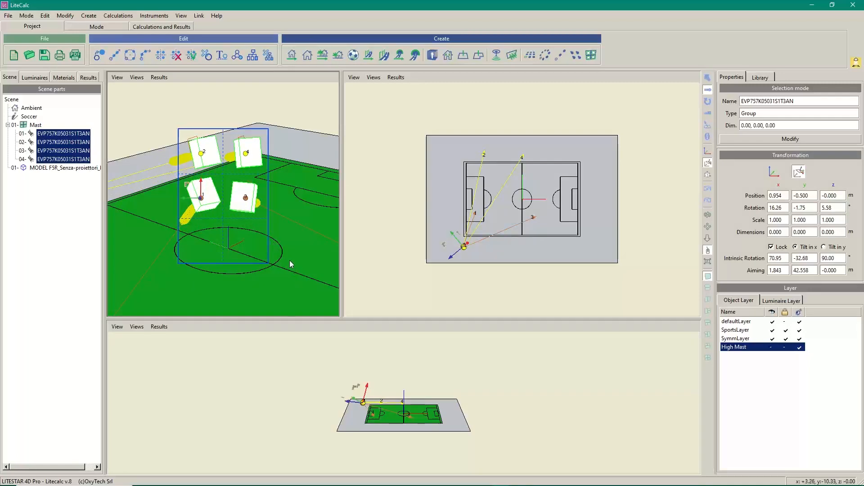
{"action": "mouse_move", "coordinate": [290, 261]}
{"action": "left_mouse_down"}
{"action": "mouse_move", "coordinate": [280, 261]}
{"action": "mouse_move", "coordinate": [299, 253]}
{"action": "left_mouse_up"}
{"action": "middle_click_drag", "start_coordinate": [299, 253], "coordinate": [295, 155]}
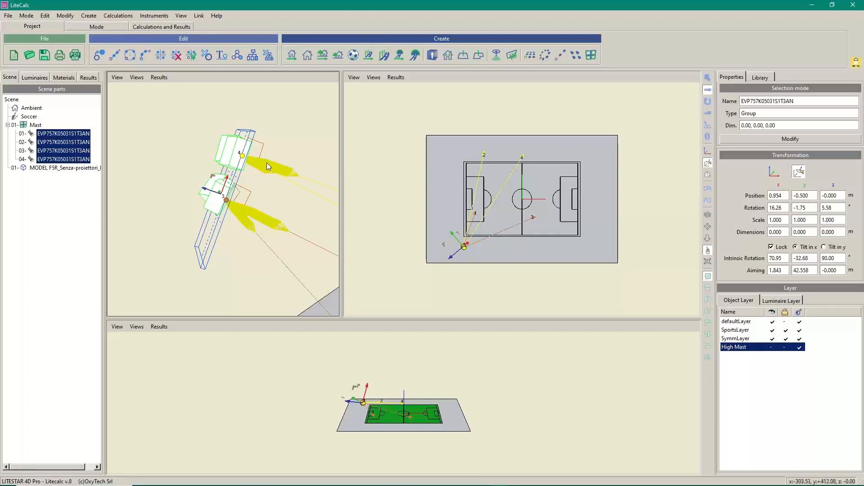
{"action": "left_click", "coordinate": [774, 172]}
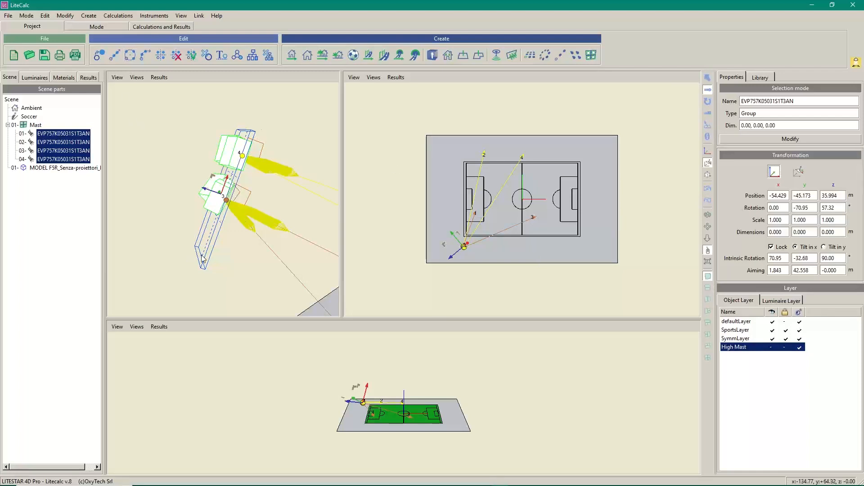
{"action": "middle_click_drag", "start_coordinate": [208, 243], "coordinate": [325, 251]}
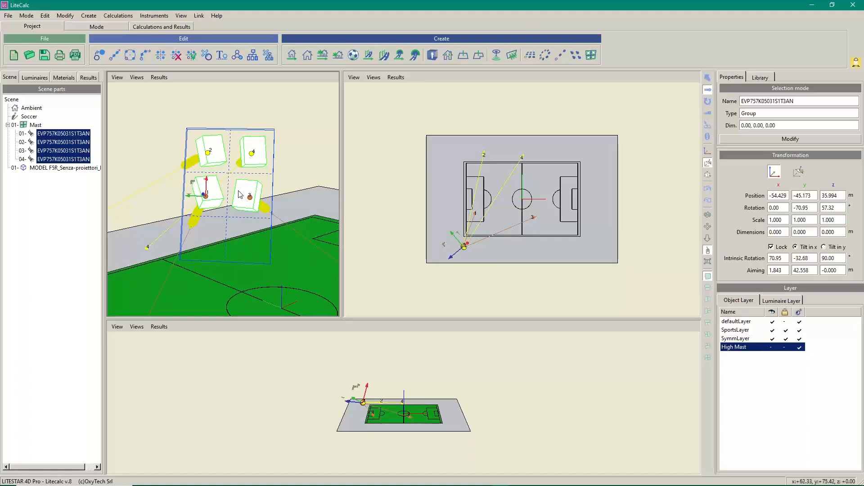
Duplicate floodlights 01 and 03, place the copies over the mast's upper row, and check each copy individually.
{"action": "left_click", "coordinate": [59, 159]}
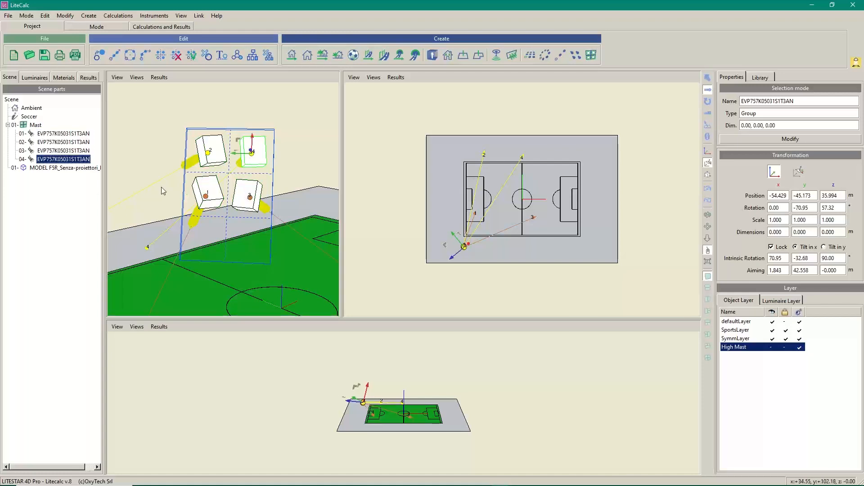
{"action": "left_click", "coordinate": [210, 194]}
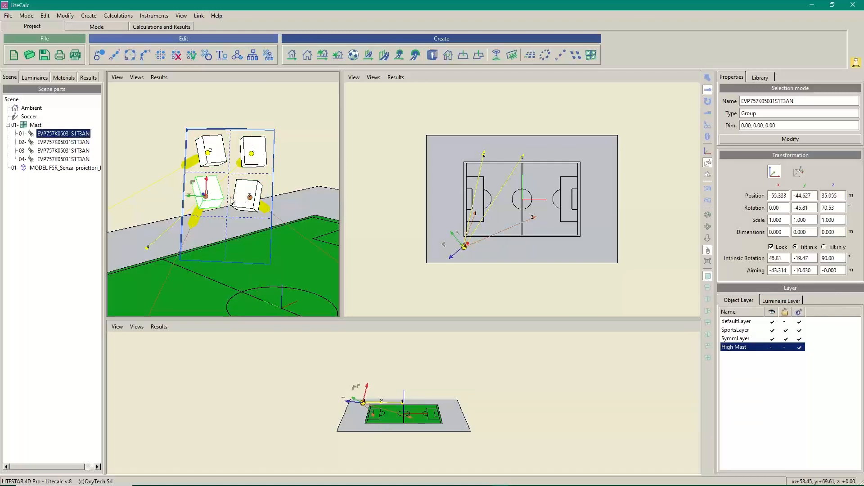
{"action": "left_click", "coordinate": [246, 198]}
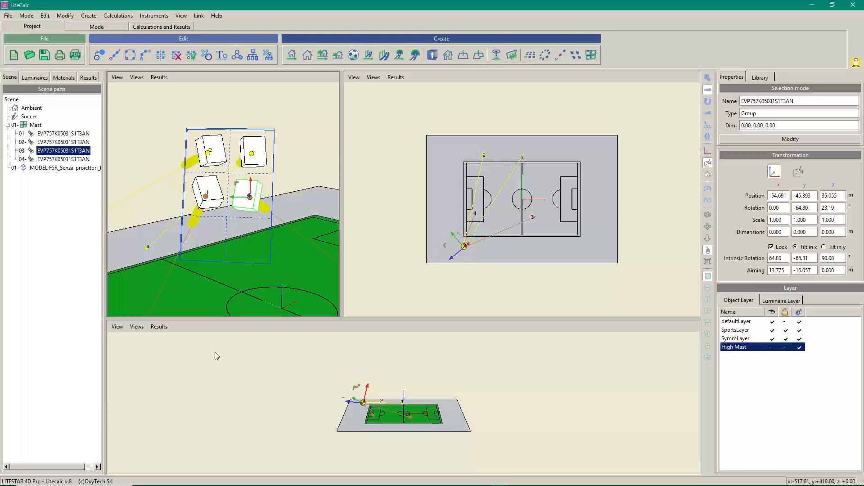
{"action": "left_click", "coordinate": [210, 197]}
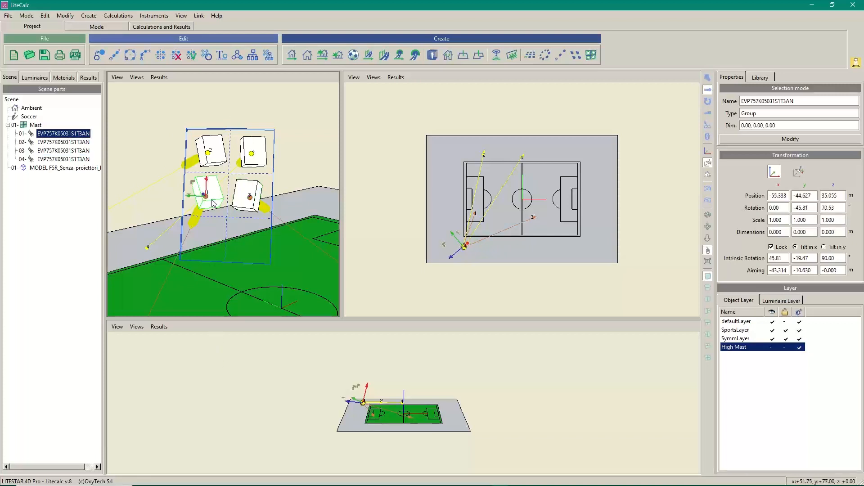
{"action": "left_click", "coordinate": [247, 194]}
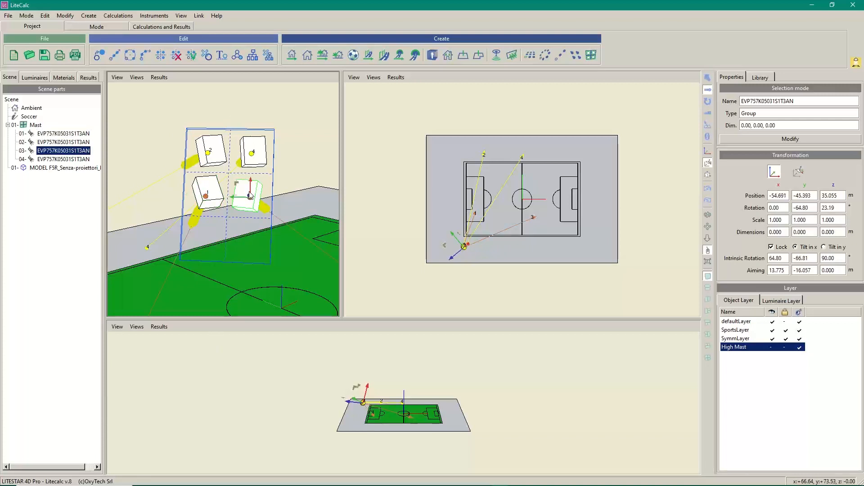
{"action": "left_click", "coordinate": [211, 195], "text": "ctrl"}
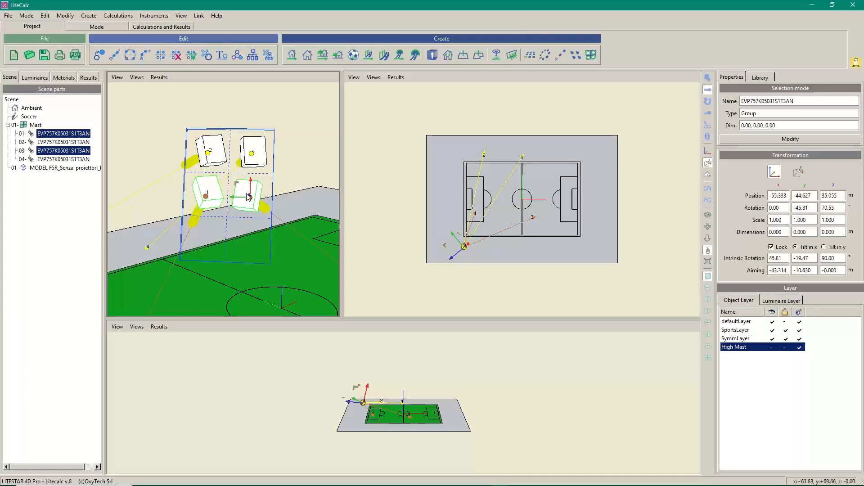
{"action": "left_click", "coordinate": [99, 55]}
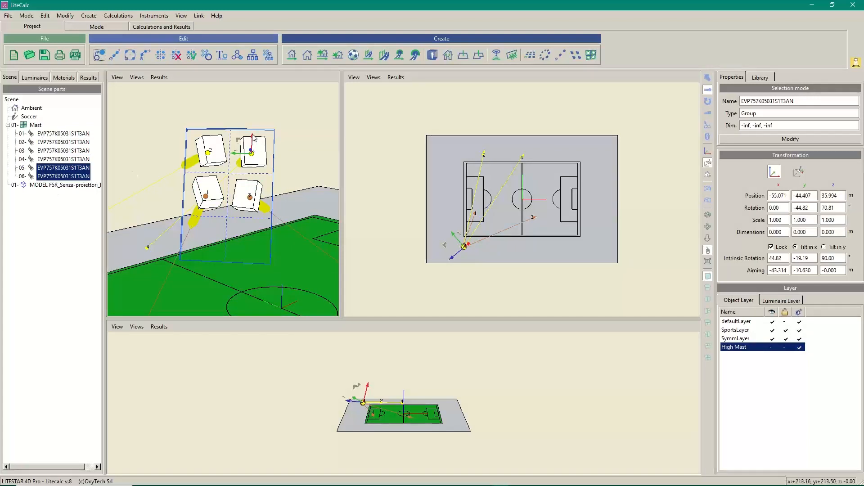
{"action": "left_click_drag", "start_coordinate": [253, 141], "coordinate": [253, 141]}
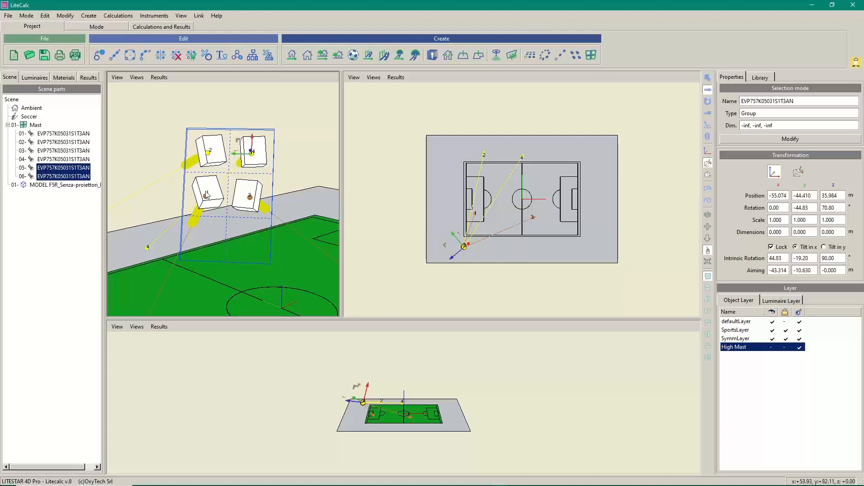
{"action": "left_click", "coordinate": [57, 168]}
{"action": "left_click", "coordinate": [57, 176]}
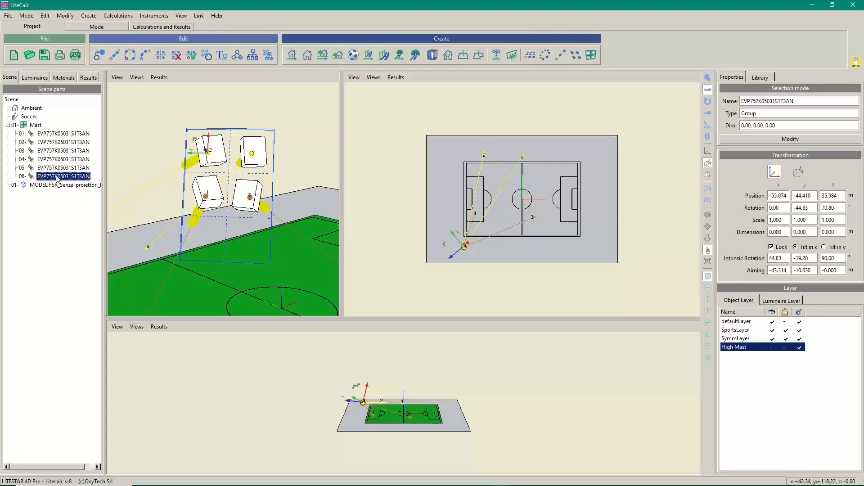
Move floodlights 03 and 01 down to the bottom row of the mast frame, at heights of about 34.2 m.
{"action": "left_click", "coordinate": [215, 189]}
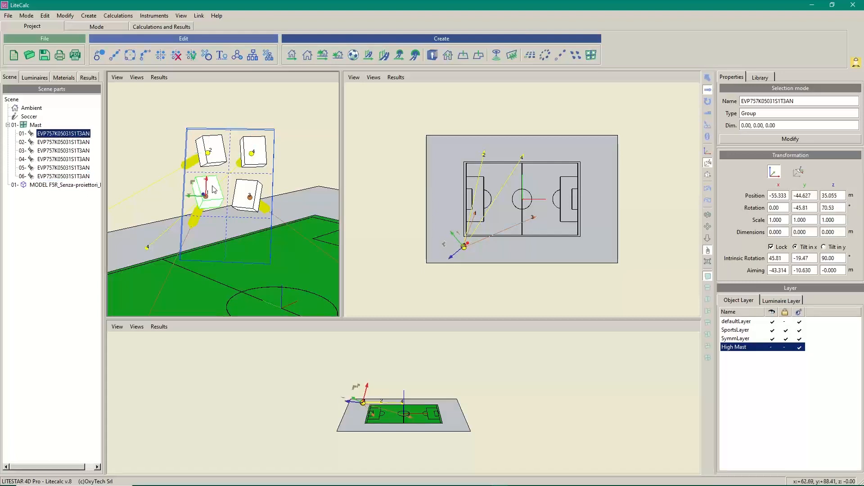
{"action": "left_click", "coordinate": [251, 200]}
{"action": "left_click_drag", "start_coordinate": [250, 201], "coordinate": [250, 223]}
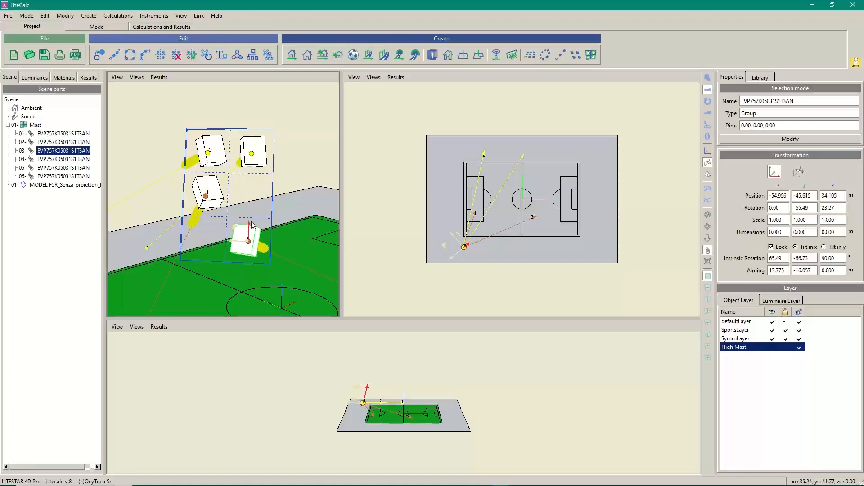
{"action": "left_click", "coordinate": [212, 179]}
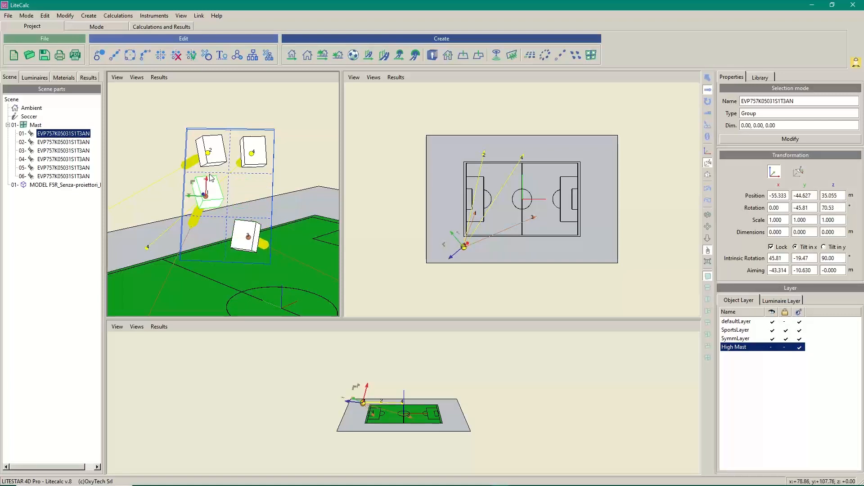
{"action": "left_click_drag", "start_coordinate": [208, 182], "coordinate": [207, 225]}
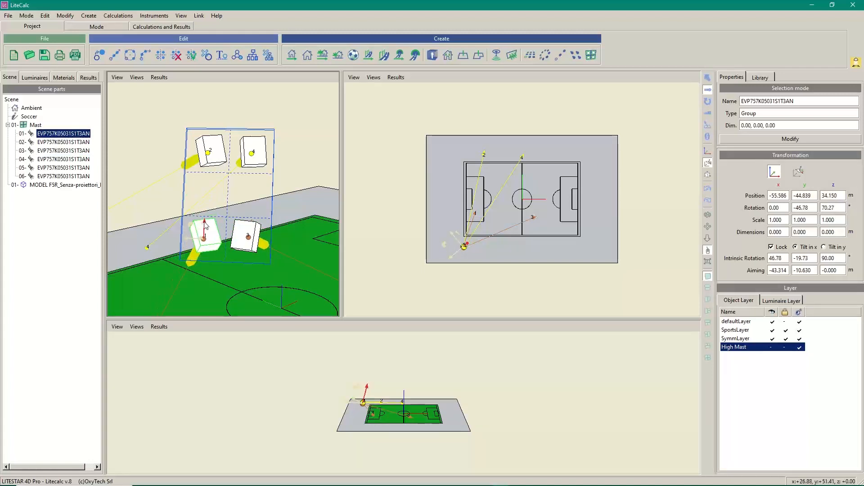
{"action": "scroll", "coordinate": [258, 249], "scroll_direction": "down", "scroll_amount": 3}
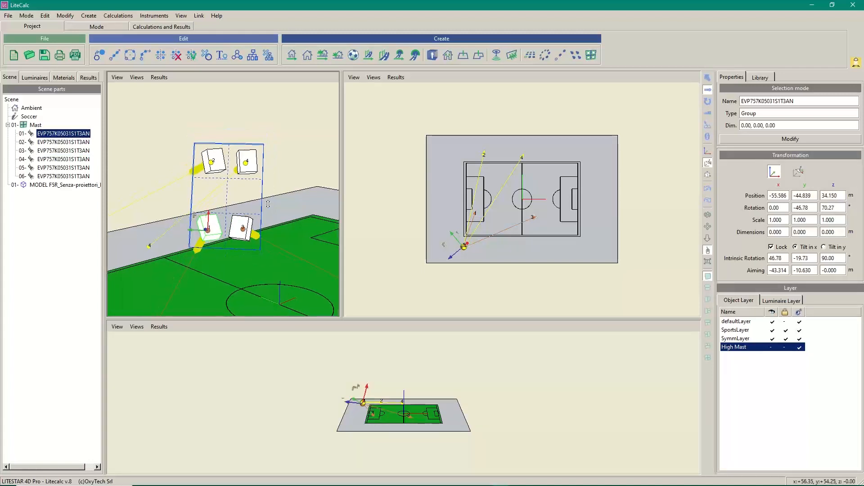
Delete the duplicated floodlights 05 and 06 from the Mast group.
{"action": "left_click", "coordinate": [48, 168]}
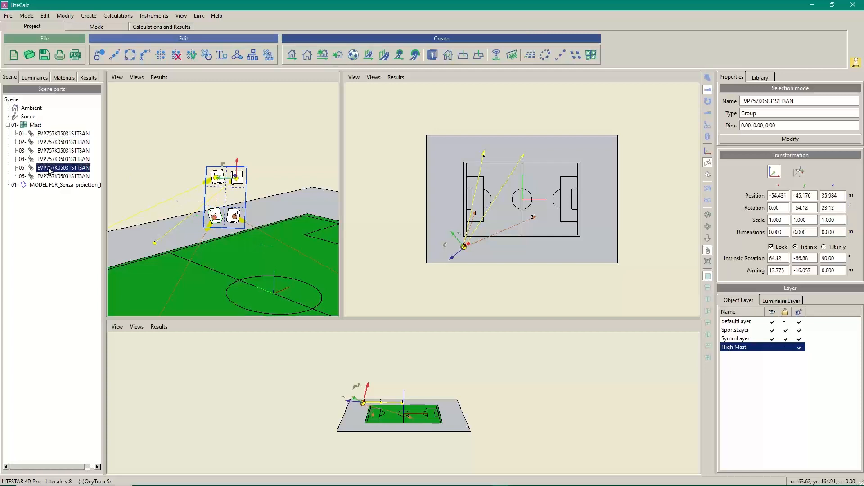
{"action": "left_click", "coordinate": [54, 176], "text": "shift"}
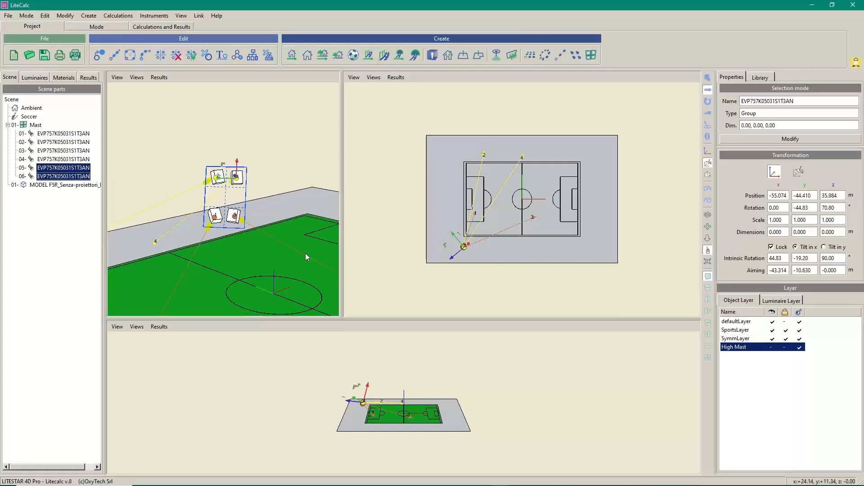
{"action": "key", "text": "Delete"}
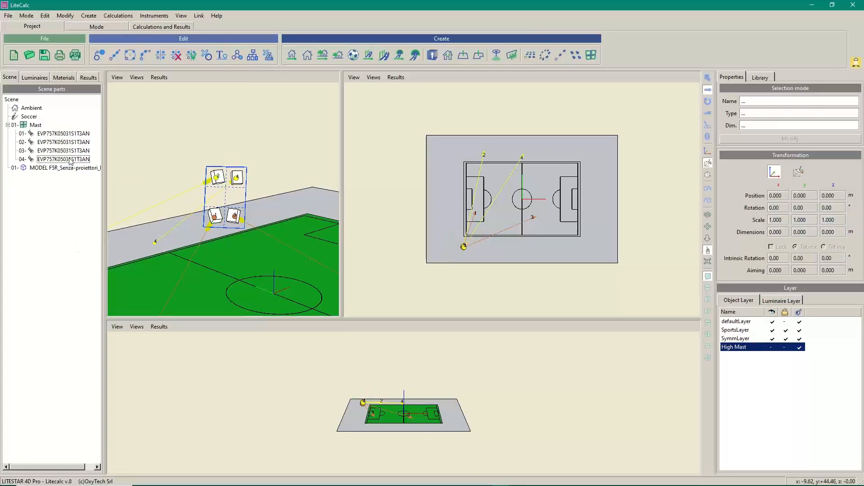
Duplicate floodlights 01 and 03 and place the copies in the mast frame's middle row, at heights of about 35.2 m.
{"action": "left_click", "coordinate": [72, 151]}
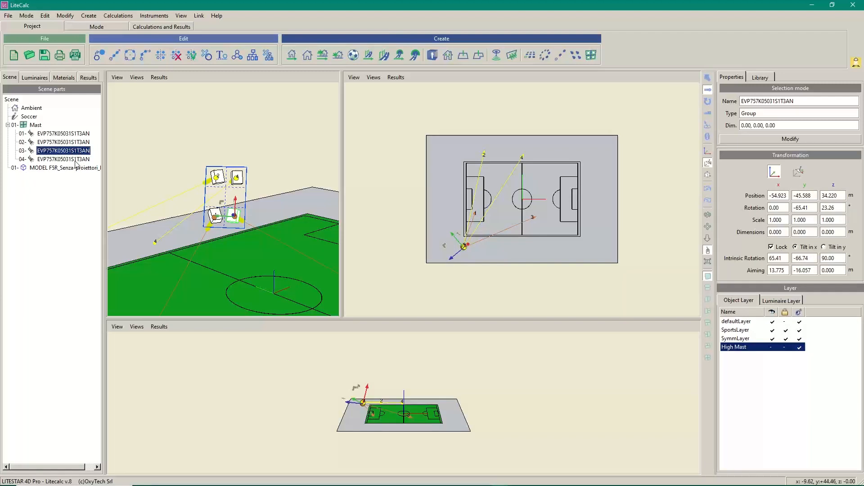
{"action": "left_click", "coordinate": [78, 134]}
{"action": "left_click", "coordinate": [78, 151], "text": "shift"}
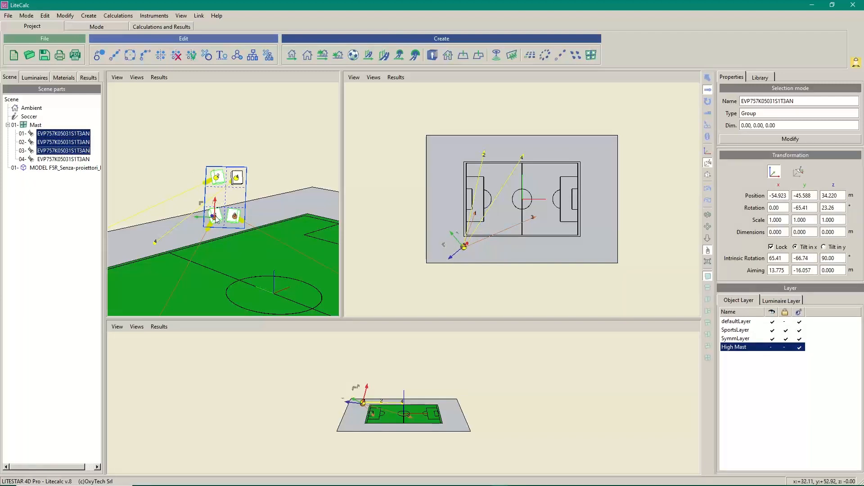
{"action": "left_click", "coordinate": [68, 134]}
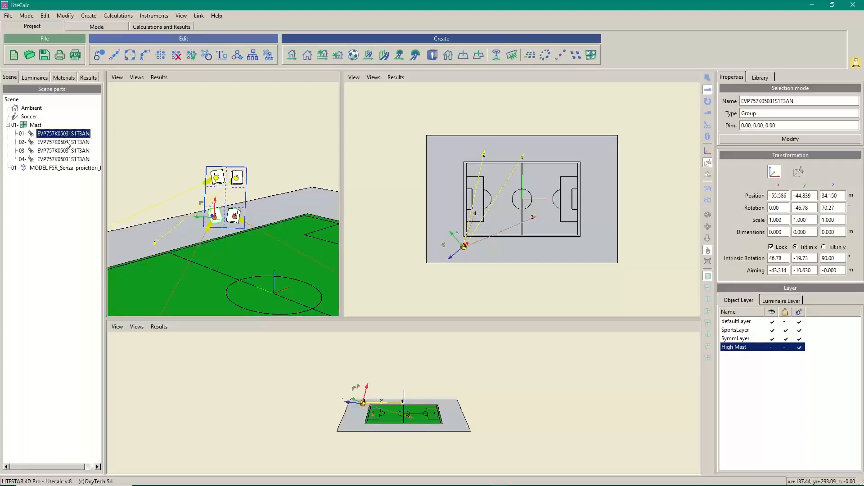
{"action": "left_click", "coordinate": [233, 218], "text": "ctrl"}
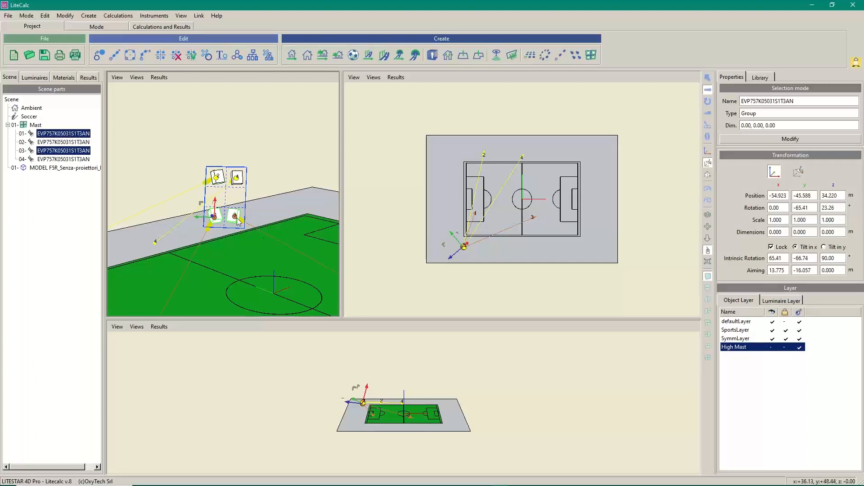
{"action": "left_click", "coordinate": [100, 55]}
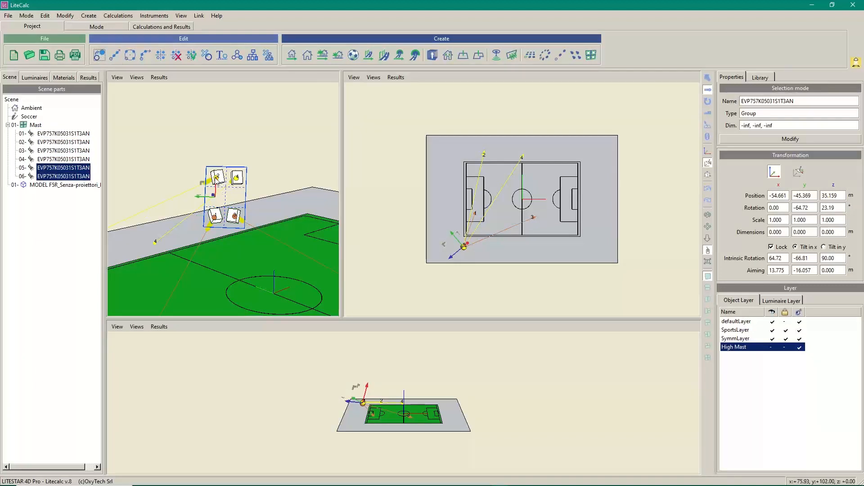
{"action": "left_click_drag", "start_coordinate": [216, 181], "coordinate": [217, 179]}
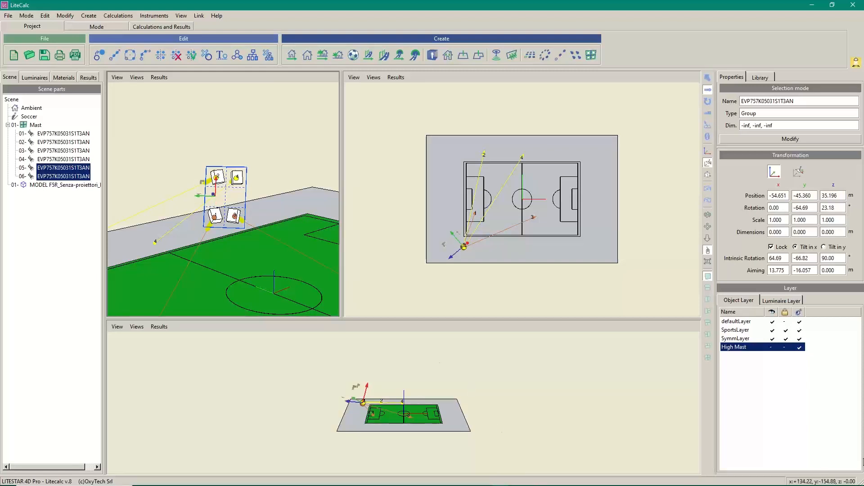
Show the High Mast layer and view the six floodlights against the mast structure from the opposite side.
{"action": "left_click", "coordinate": [772, 348]}
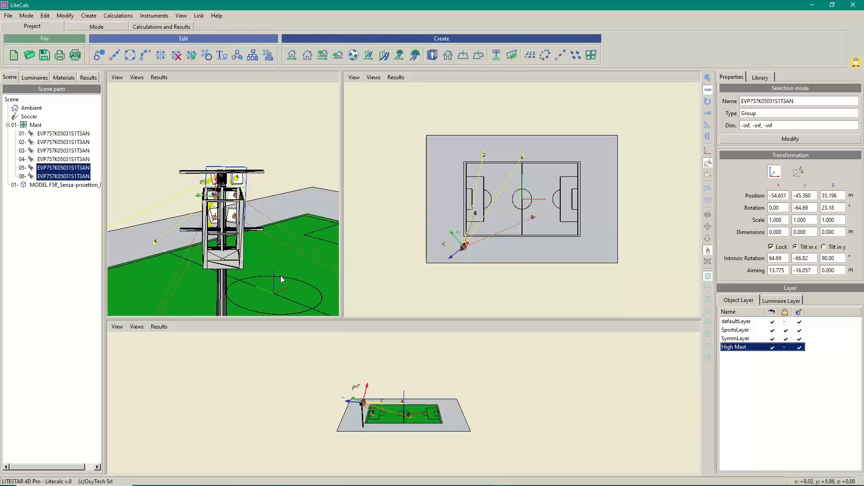
{"action": "middle_click_drag", "start_coordinate": [294, 270], "coordinate": [57, 262]}
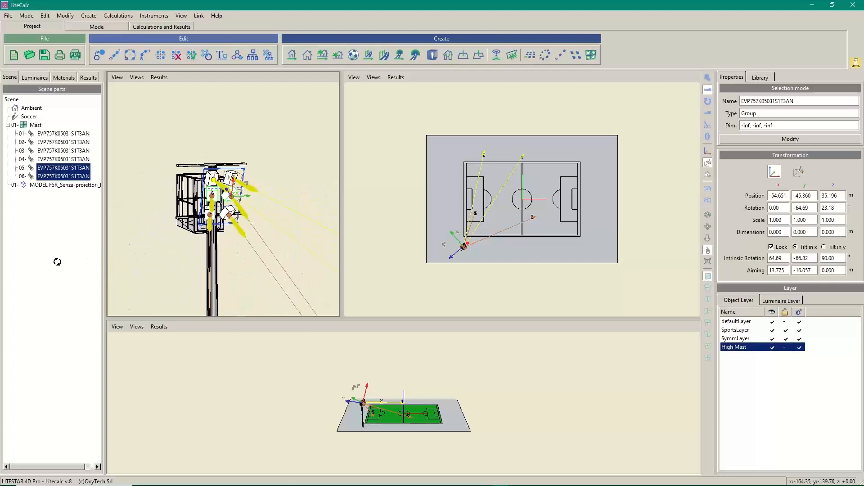
Assign floodlights 05 and 06 to the defaultLayer object layer and the Training luminaire layer.
{"action": "left_click", "coordinate": [216, 191]}
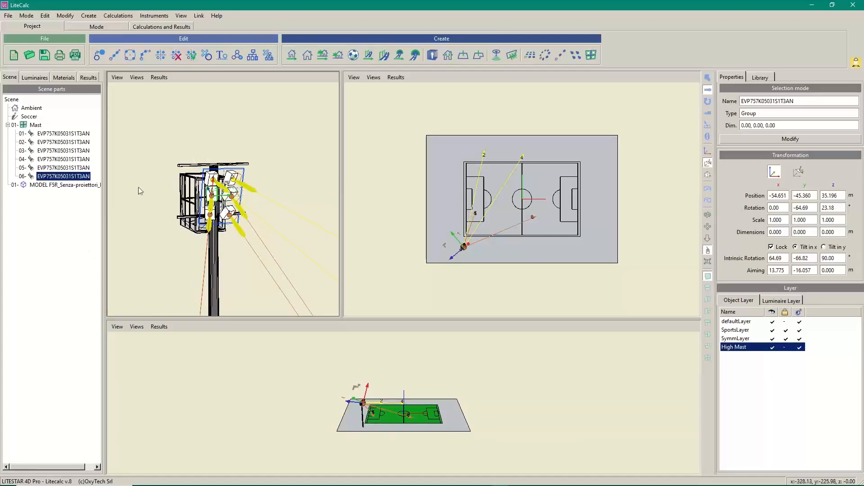
{"action": "left_click", "coordinate": [64, 168], "text": "ctrl"}
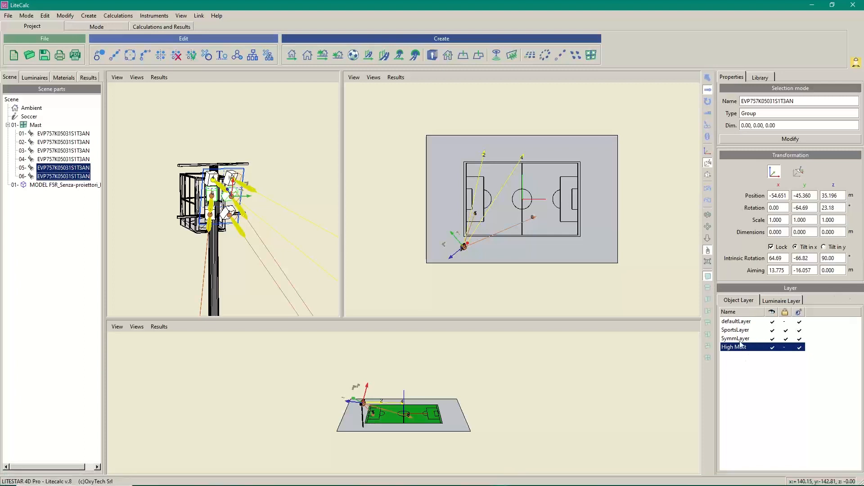
{"action": "right_click", "coordinate": [740, 323]}
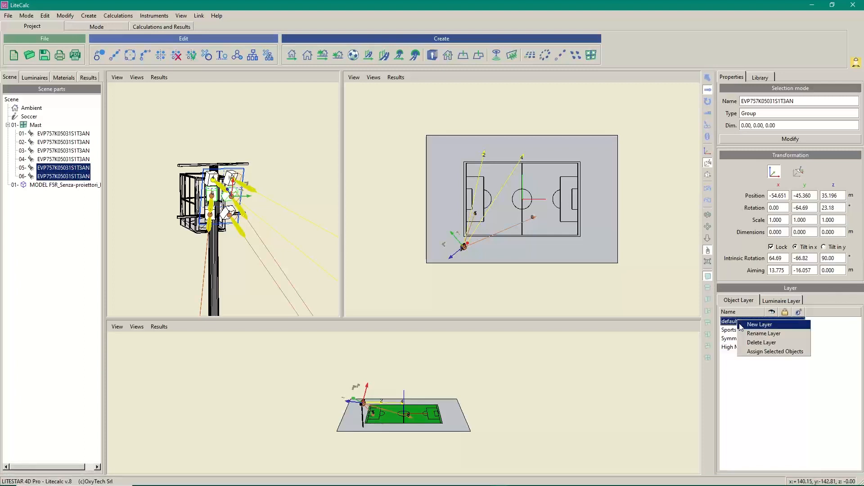
{"action": "left_click", "coordinate": [762, 351]}
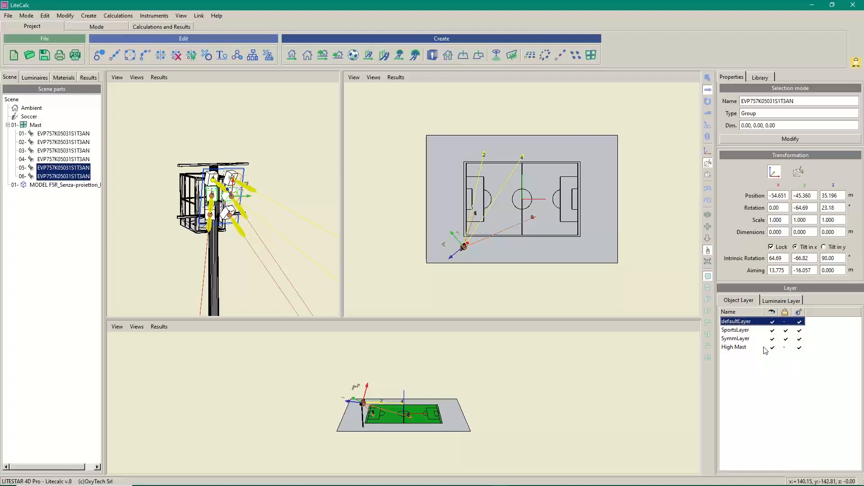
{"action": "left_click", "coordinate": [781, 301]}
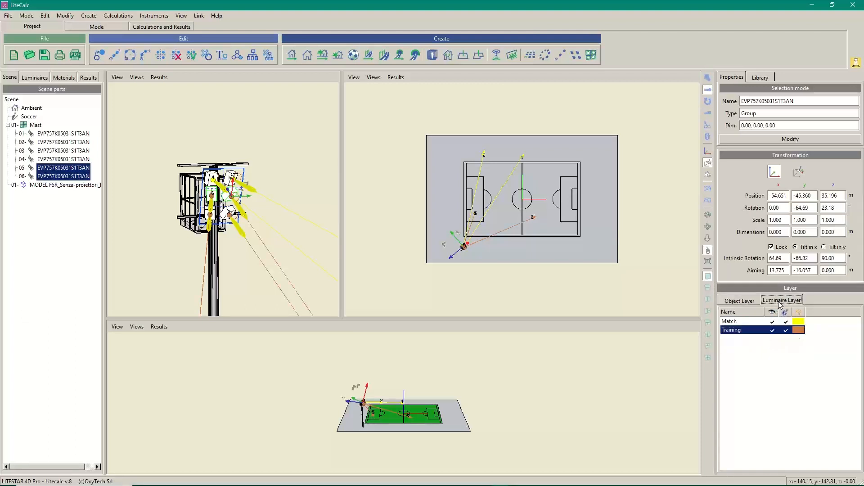
{"action": "right_click", "coordinate": [743, 332]}
{"action": "left_click", "coordinate": [765, 360]}
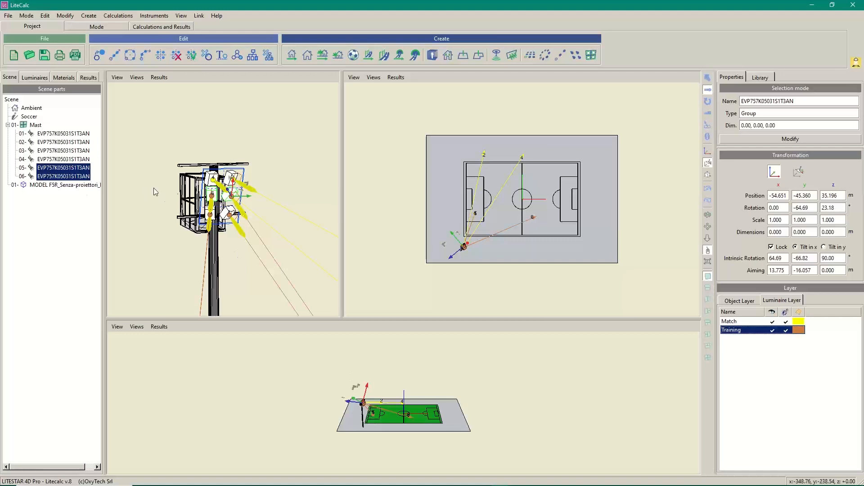
Hide the High Mast object layer and inspect the six floodlights in the mast frame up close.
{"action": "left_click", "coordinate": [738, 300]}
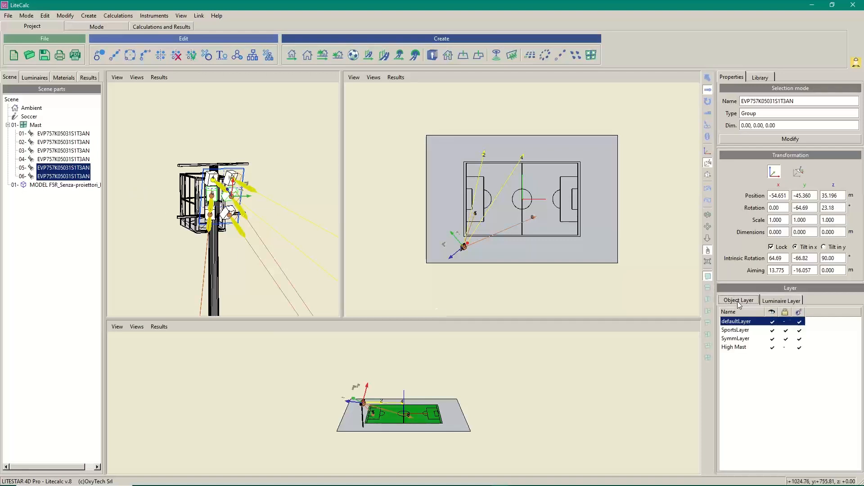
{"action": "left_click", "coordinate": [772, 347]}
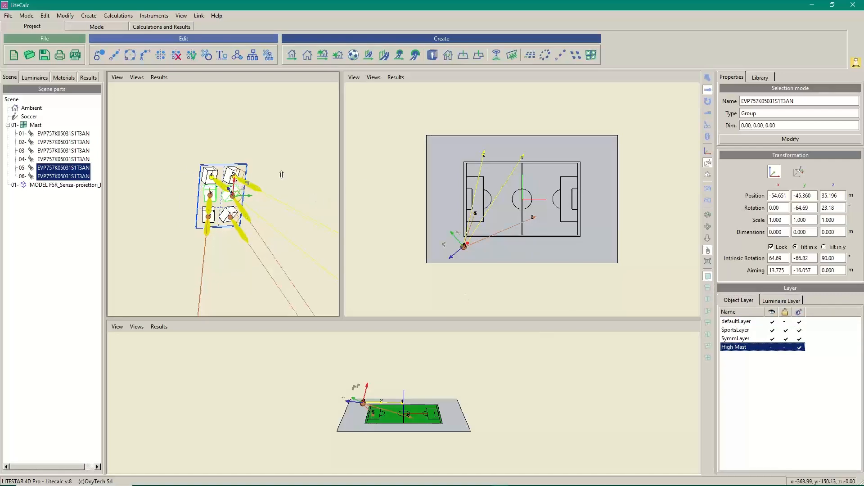
{"action": "right_click_drag", "start_coordinate": [281, 175], "coordinate": [305, 134]}
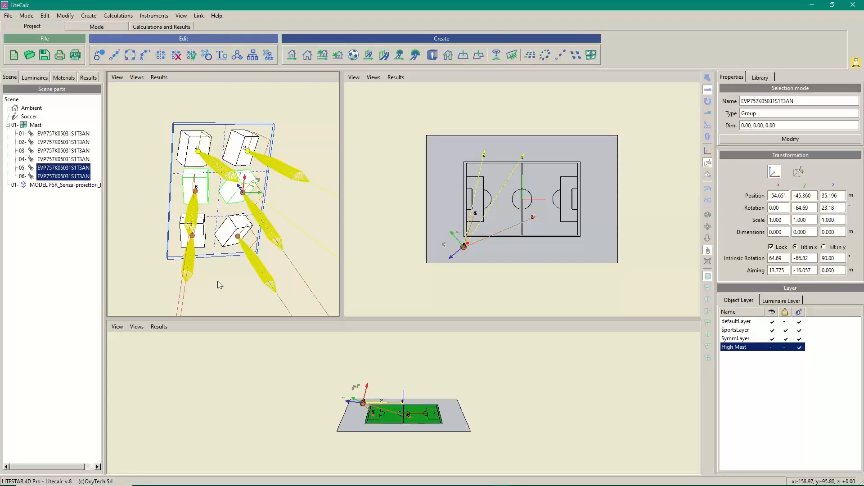
{"action": "middle_click_drag", "start_coordinate": [218, 281], "coordinate": [443, 302]}
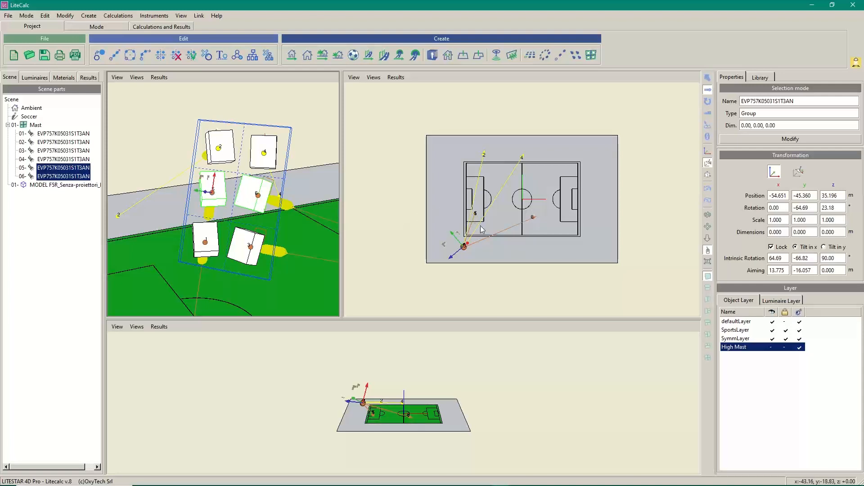
Edit the Mast group and unlock the aiming of all six floodlights.
{"action": "left_click", "coordinate": [36, 125]}
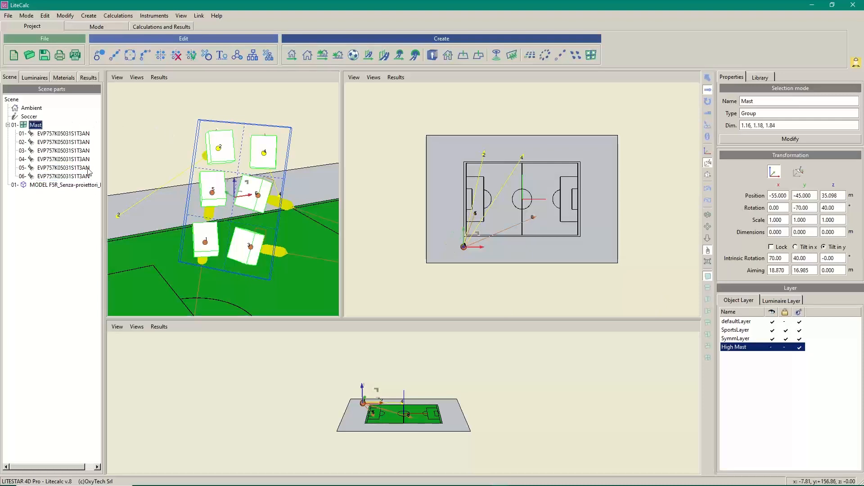
{"action": "right_click", "coordinate": [36, 125]}
{"action": "left_click", "coordinate": [54, 129]}
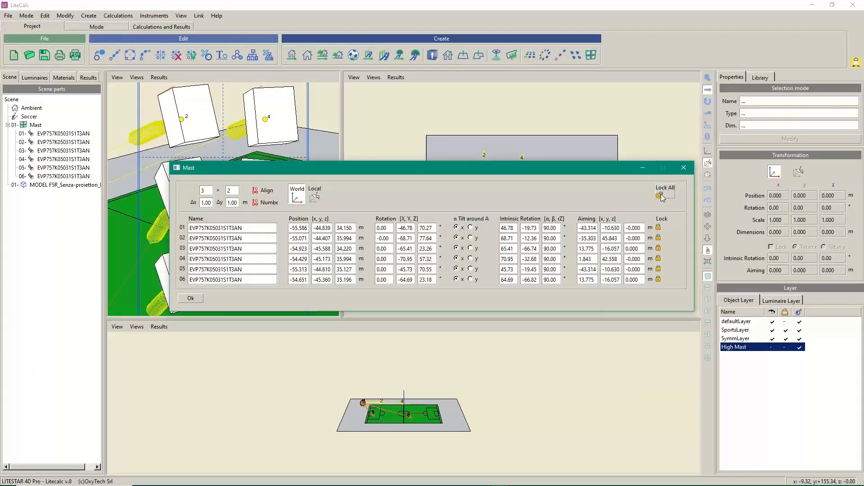
{"action": "left_click", "coordinate": [662, 197]}
{"action": "left_click", "coordinate": [659, 194]}
{"action": "left_click", "coordinate": [202, 300]}
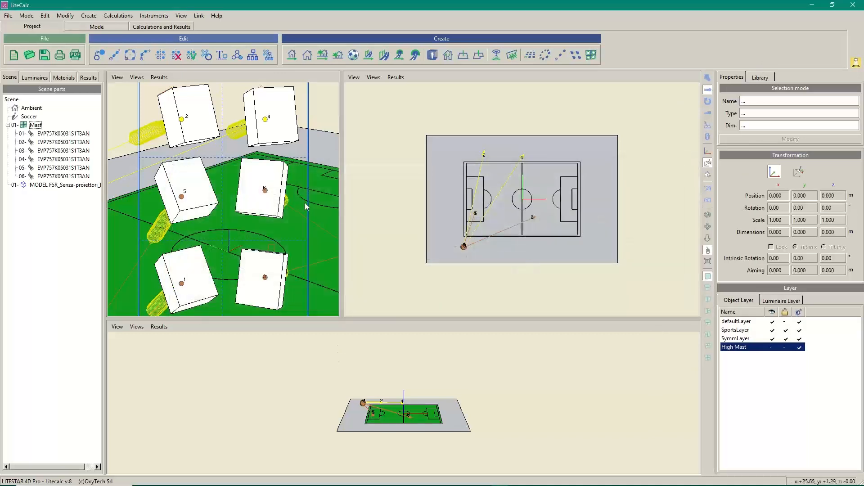
Re-aim floodlight 05 to about x -26.4, y 5.9 m and floodlight 06 to about x -10.3, y -15.2 m.
{"action": "left_click", "coordinate": [199, 202]}
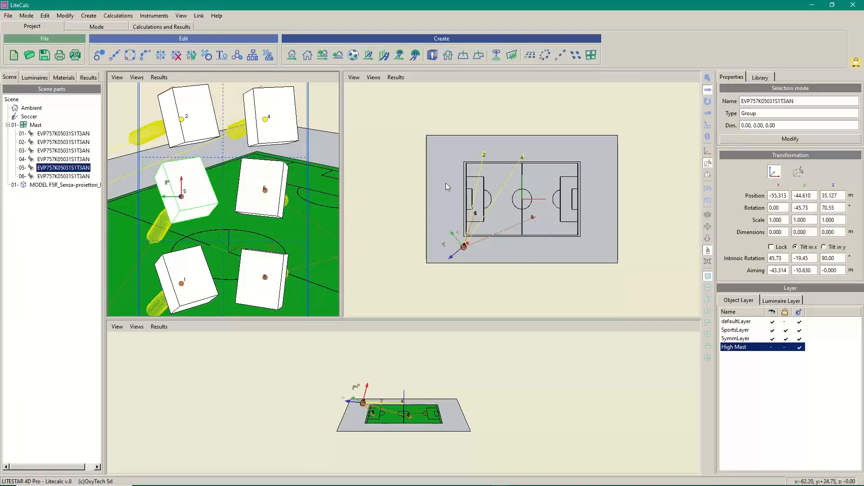
{"action": "left_click", "coordinate": [707, 125]}
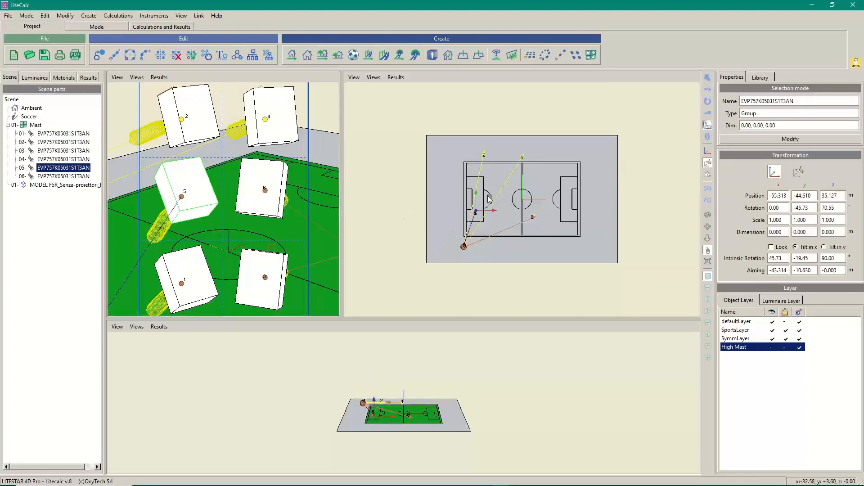
{"action": "left_click_drag", "start_coordinate": [490, 198], "coordinate": [508, 185]}
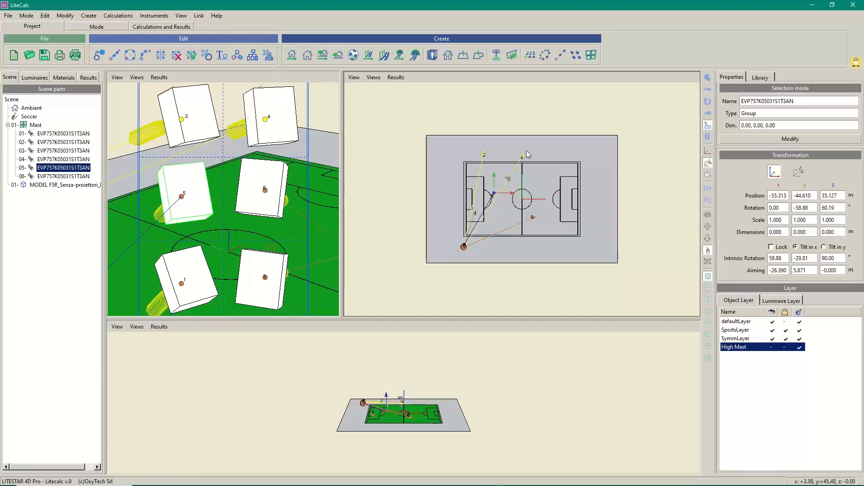
{"action": "left_click", "coordinate": [534, 220]}
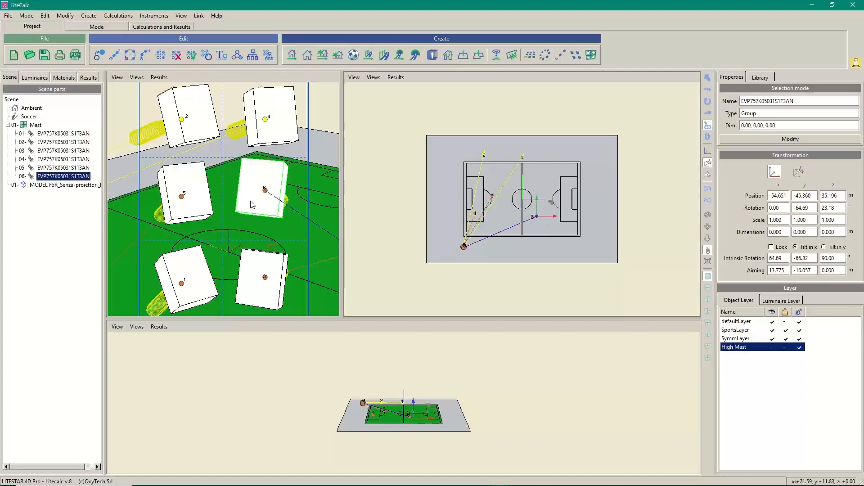
{"action": "left_click_drag", "start_coordinate": [551, 203], "coordinate": [529, 203]}
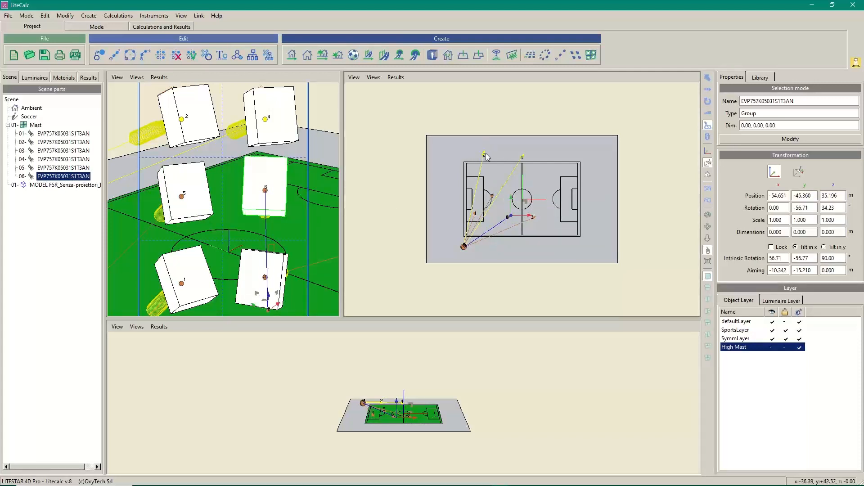
Move the aiming points of floodlights 02 and 04 inward onto the pitch, with 04 at about x -10.0, y 23.1 m.
{"action": "left_click", "coordinate": [485, 157]}
{"action": "left_click_drag", "start_coordinate": [499, 138], "coordinate": [525, 161]}
{"action": "left_click", "coordinate": [523, 157]}
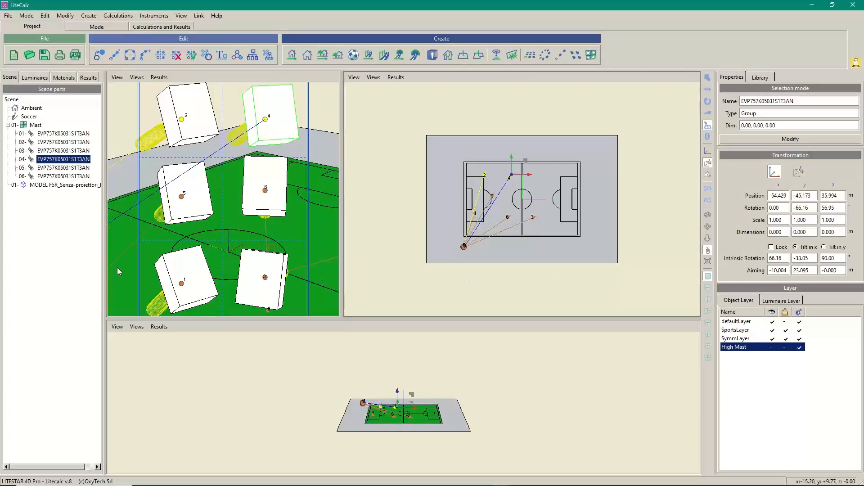
Run the lighting calculation, close its results summary, and display the Soccer (PA) horizontal illuminance value grid.
{"action": "left_click", "coordinate": [125, 16]}
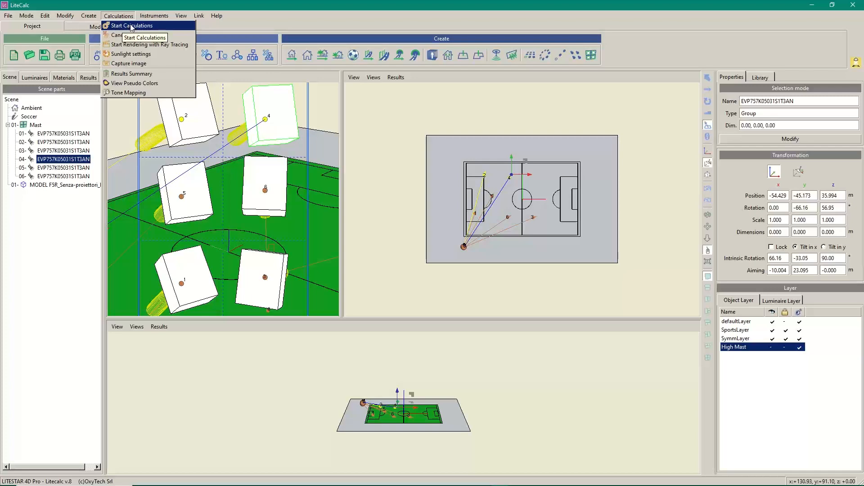
{"action": "left_click", "coordinate": [131, 26]}
{"action": "left_click", "coordinate": [301, 368]}
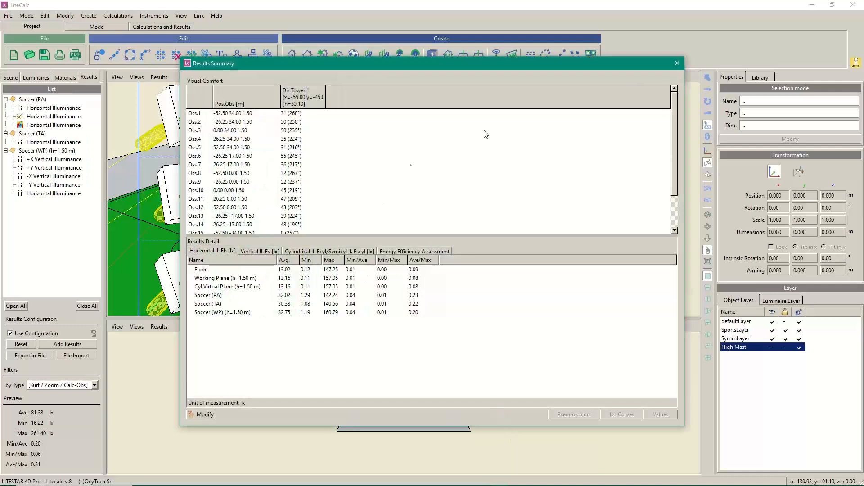
{"action": "left_click", "coordinate": [677, 64]}
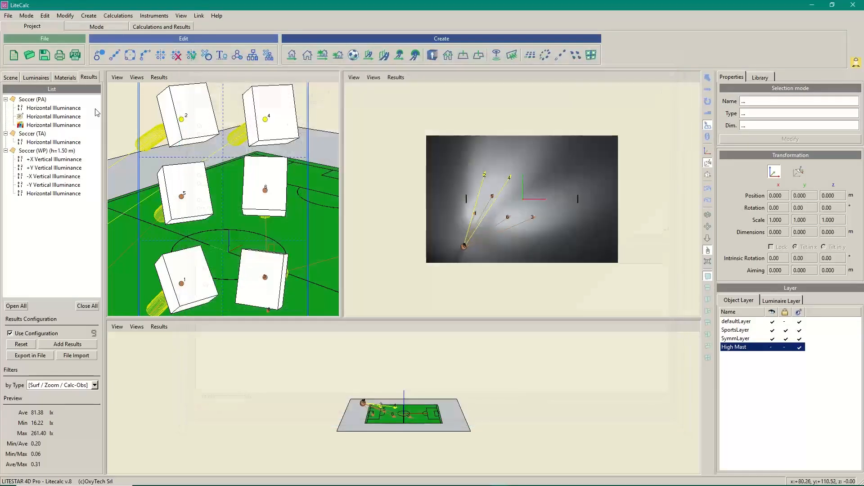
{"action": "double_click", "coordinate": [39, 109]}
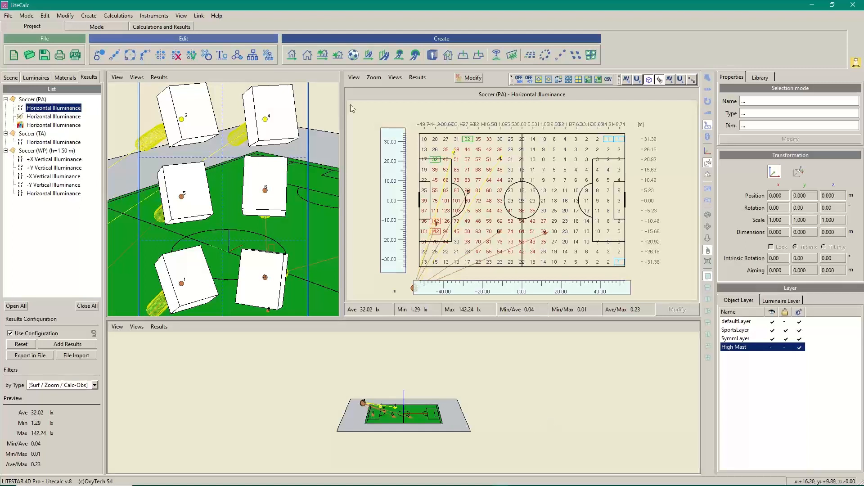
Symmetrize the Mast group about centre 0, 0 across both the vertical and horizontal planes of symmetry.
{"action": "left_click", "coordinate": [11, 77]}
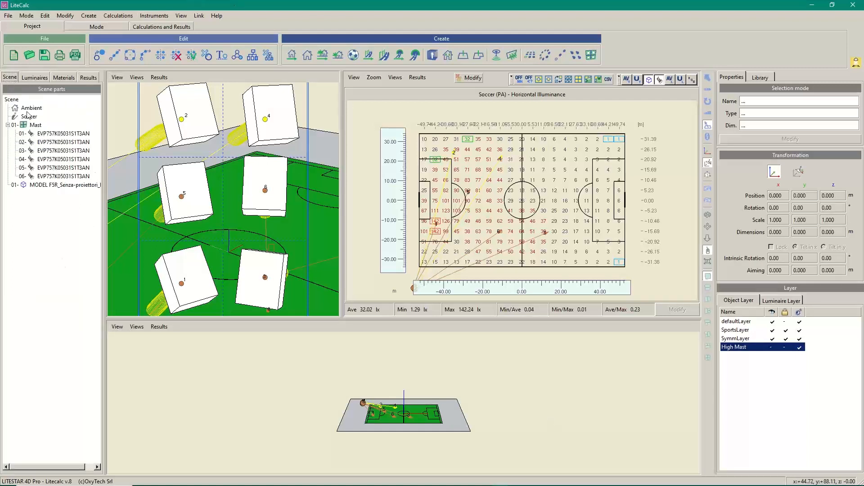
{"action": "left_click", "coordinate": [35, 125]}
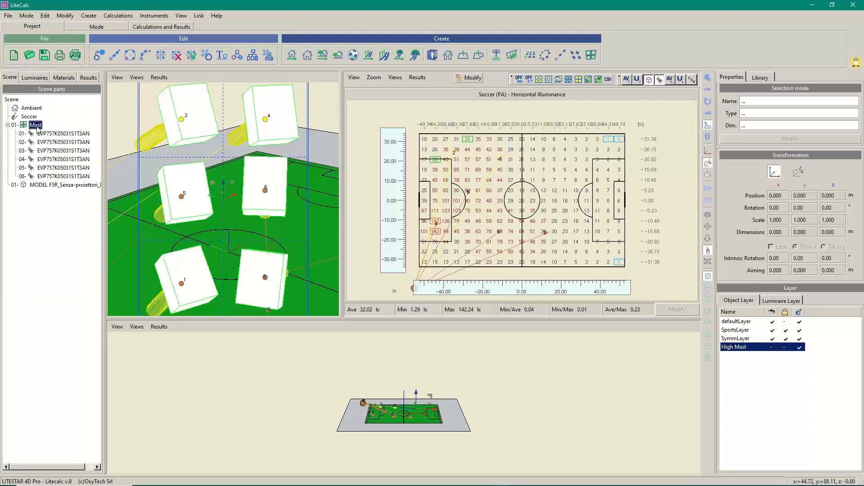
{"action": "left_click", "coordinate": [170, 56]}
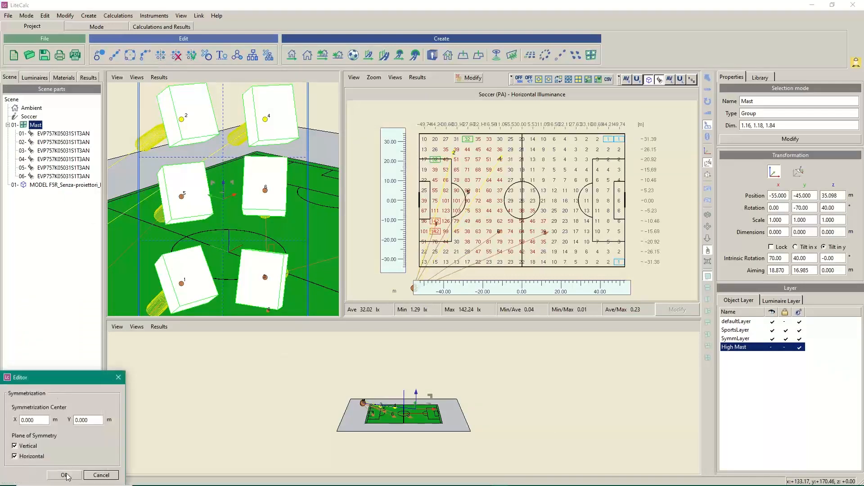
{"action": "left_click", "coordinate": [66, 475]}
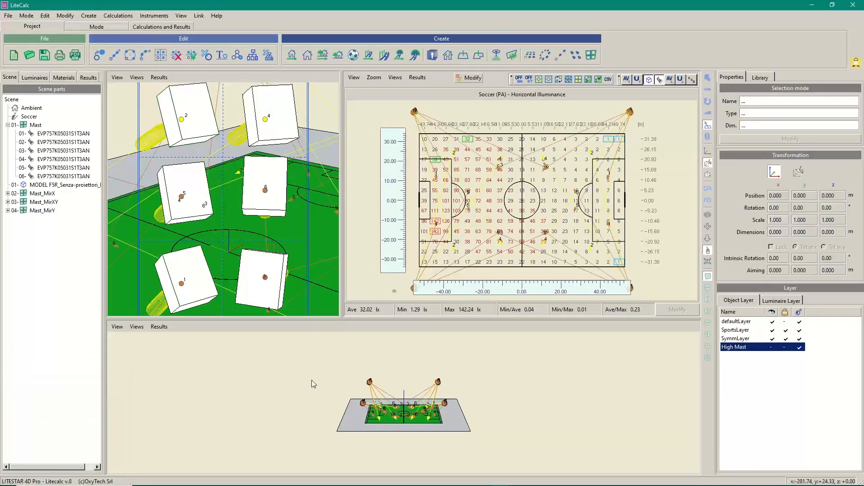
Run the lighting calculation for the four symmetrized masts and close its results summary.
{"action": "left_click", "coordinate": [116, 16]}
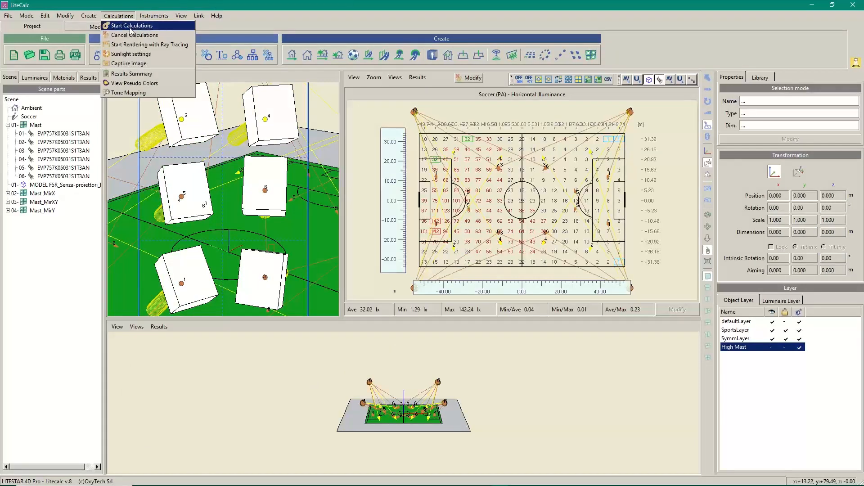
{"action": "left_click", "coordinate": [131, 25]}
{"action": "left_click", "coordinate": [296, 369]}
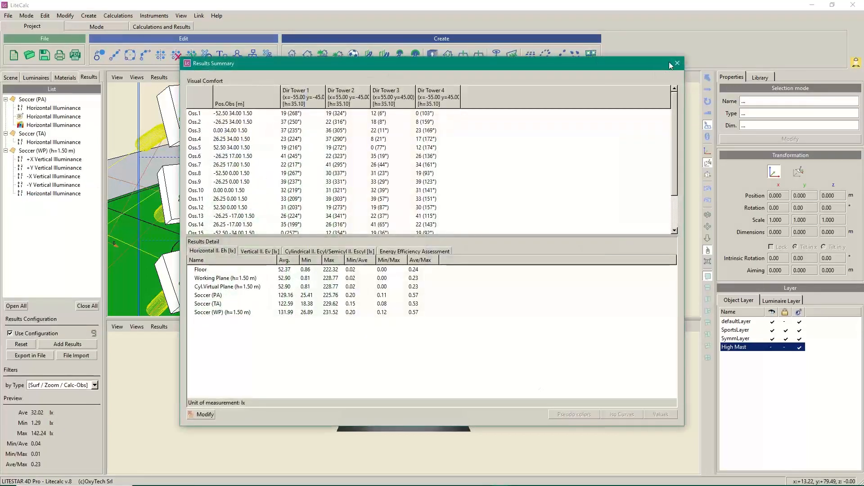
{"action": "left_click", "coordinate": [677, 63]}
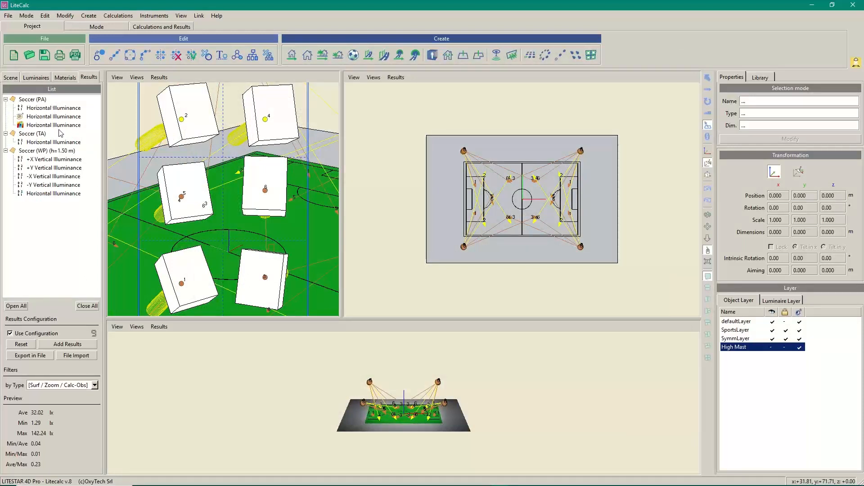
Display the Soccer (PA) horizontal illuminance value grid in the front view and enlarge that view.
{"action": "left_click", "coordinate": [44, 109]}
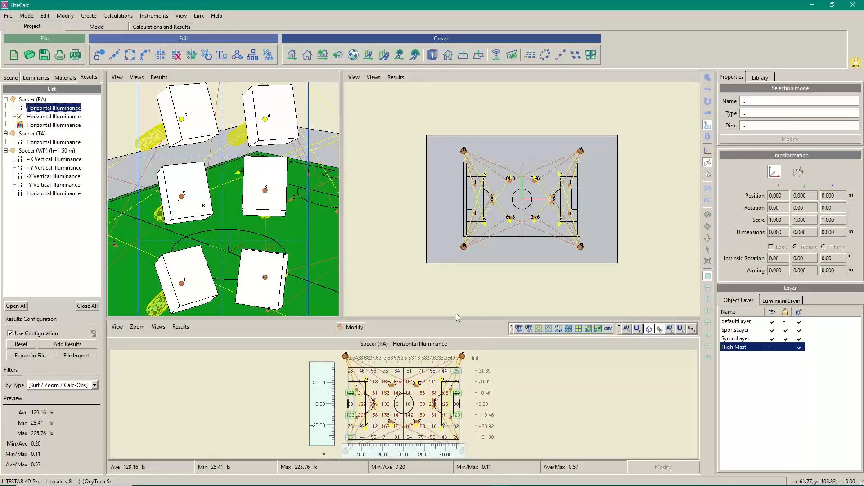
{"action": "left_click_drag", "start_coordinate": [458, 317], "coordinate": [458, 205]}
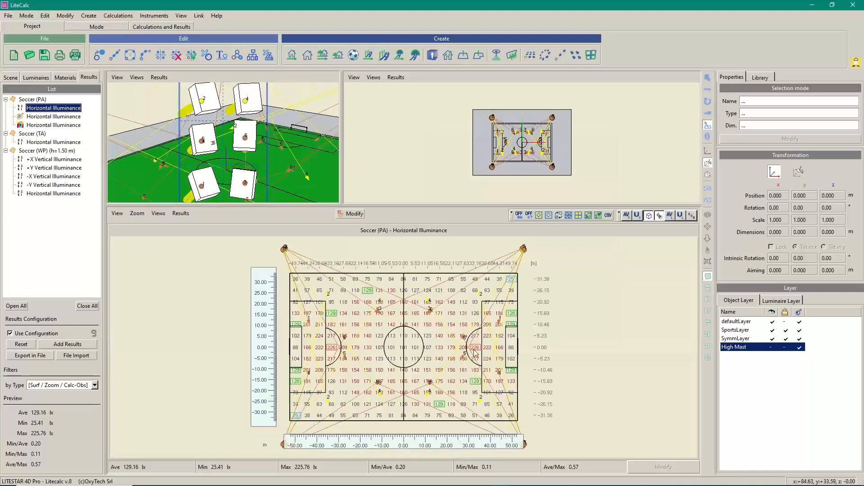
{"action": "left_click", "coordinate": [617, 326]}
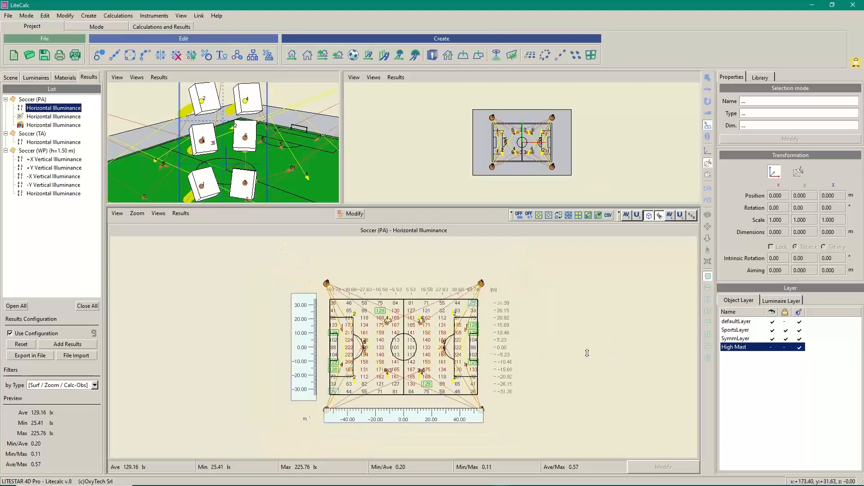
{"action": "scroll", "coordinate": [590, 351], "scroll_direction": "up", "scroll_amount": 2}
{"action": "scroll", "coordinate": [589, 342], "scroll_direction": "down", "scroll_amount": 3}
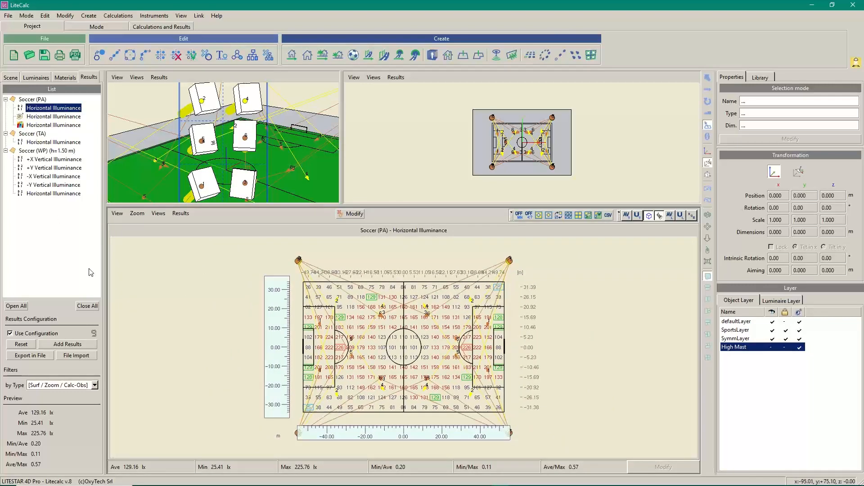
Open the print manager, review the illuminance result tables included in the report, and close it without printing.
{"action": "left_click", "coordinate": [61, 56]}
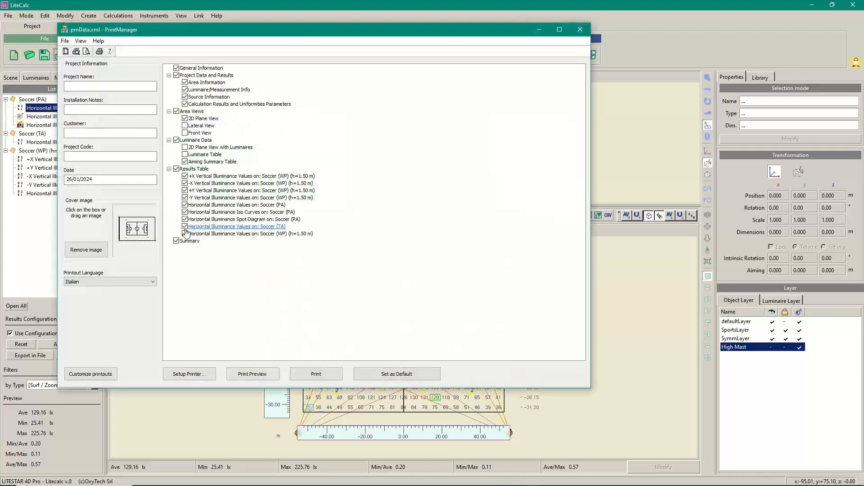
{"action": "left_click", "coordinate": [185, 233]}
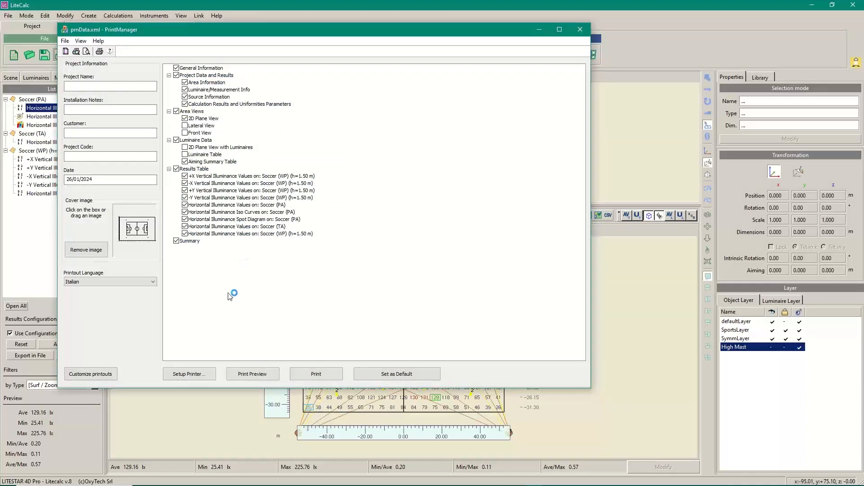
{"action": "left_click_drag", "start_coordinate": [245, 34], "coordinate": [315, 45]}
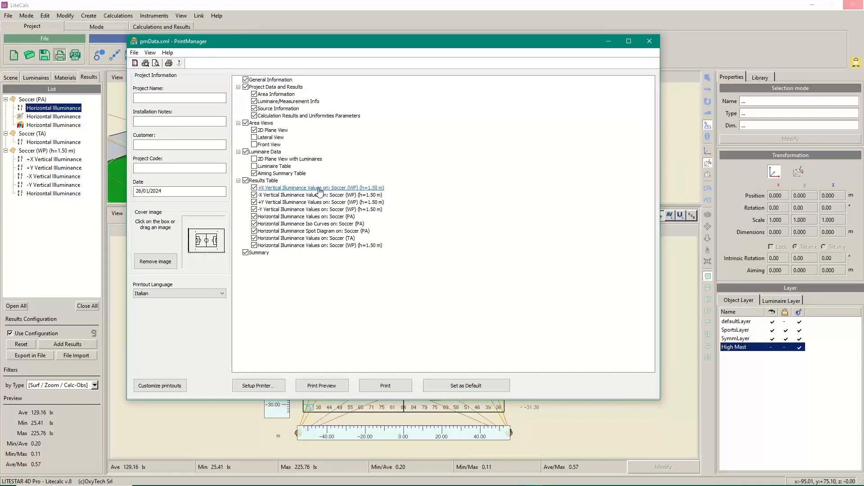
{"action": "left_click", "coordinate": [254, 188]}
{"action": "left_click", "coordinate": [253, 188]}
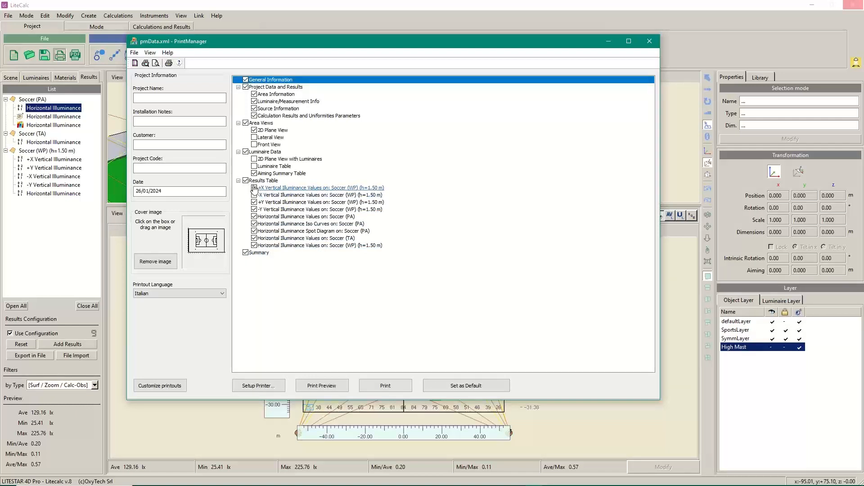
{"action": "left_click", "coordinate": [253, 195]}
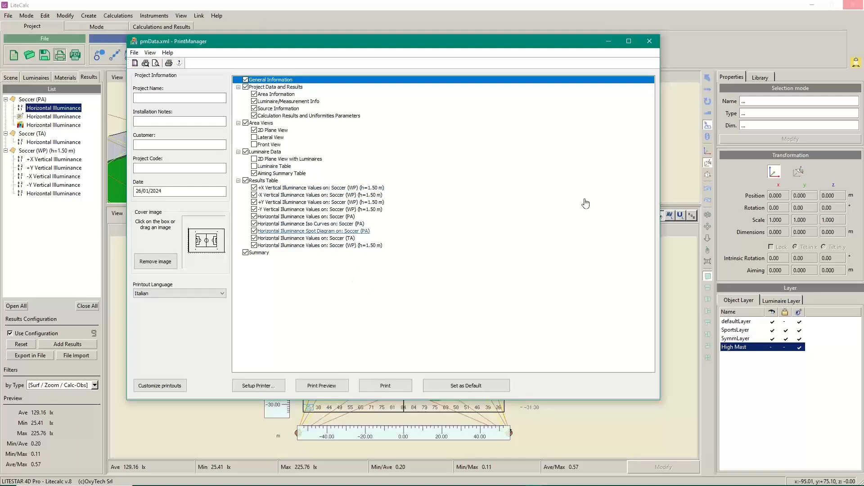
{"action": "left_click", "coordinate": [649, 42]}
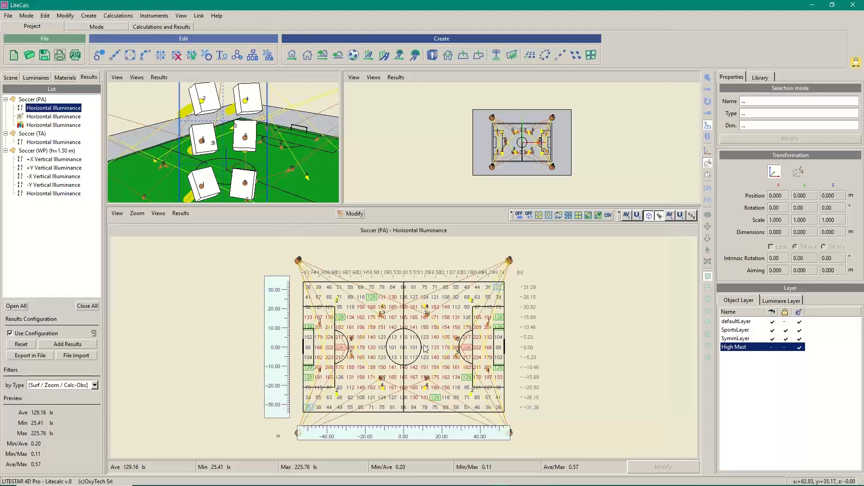
Examine the calculation mode and GR observer options and the Visual Comfort results per tower, closing both windows.
{"action": "left_click", "coordinate": [119, 17]}
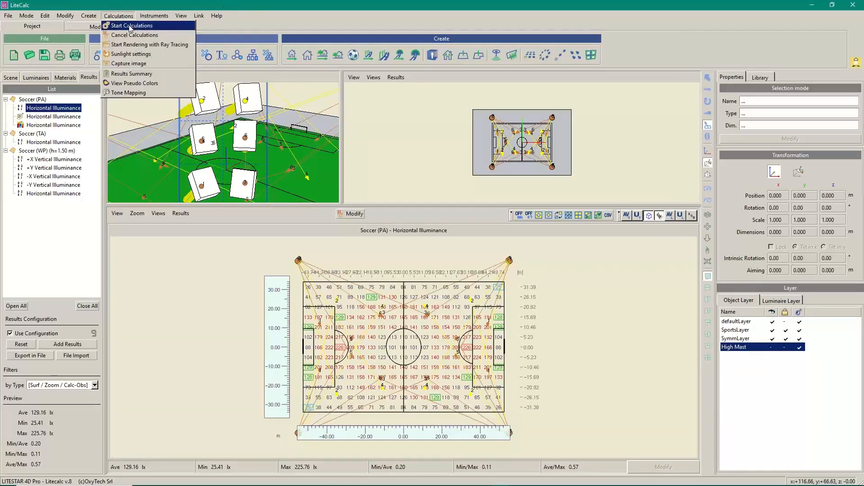
{"action": "left_click", "coordinate": [131, 27]}
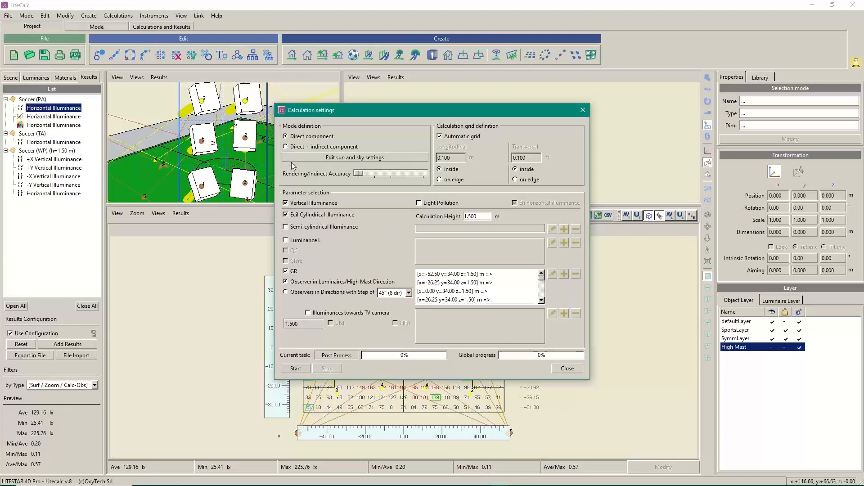
{"action": "left_click_drag", "start_coordinate": [412, 110], "coordinate": [486, 98]}
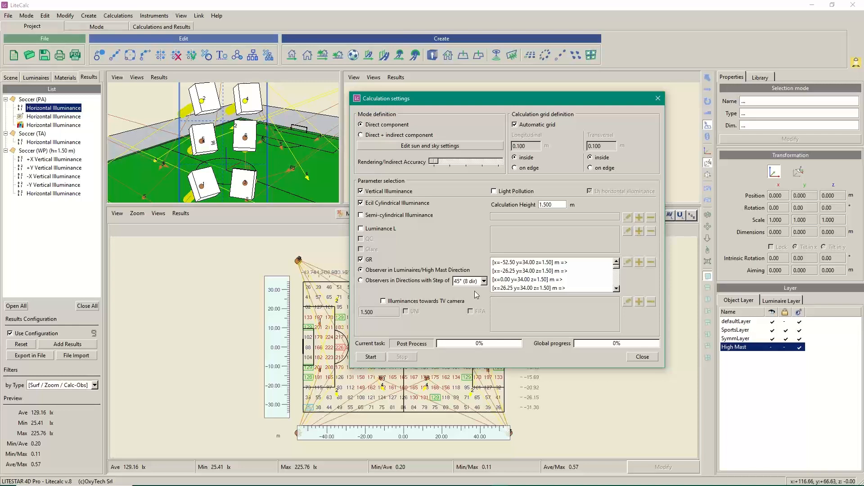
{"action": "left_click", "coordinate": [366, 136]}
{"action": "left_click", "coordinate": [642, 358]}
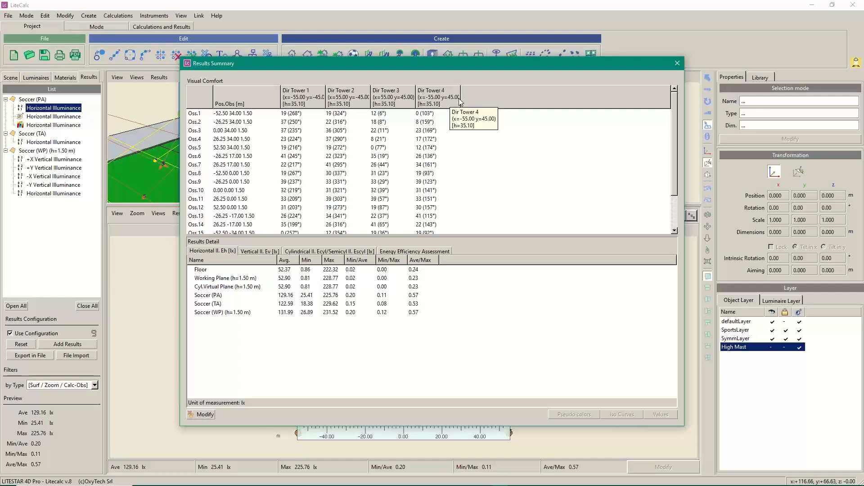
{"action": "left_click", "coordinate": [677, 63]}
Recalculate with GR observers in directions with a step of 45° (8 dir), and review the Visual Comfort table for all observers.
{"action": "left_click", "coordinate": [118, 15]}
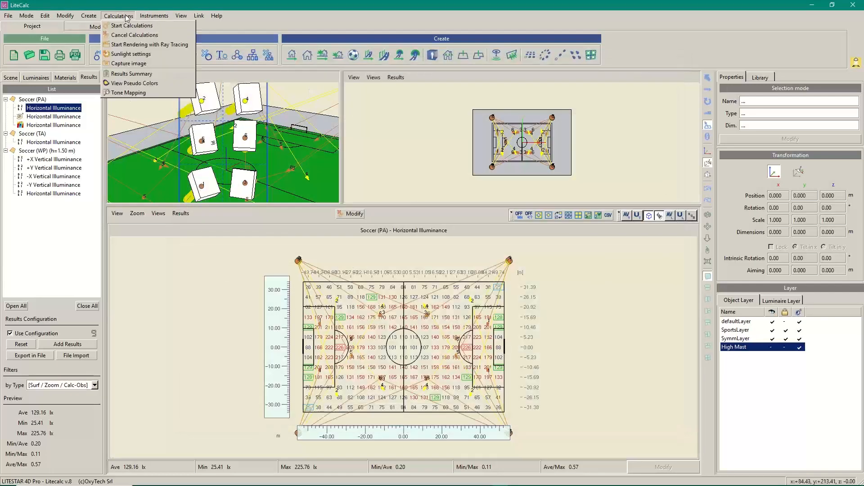
{"action": "left_click", "coordinate": [121, 25]}
{"action": "left_click", "coordinate": [287, 292]}
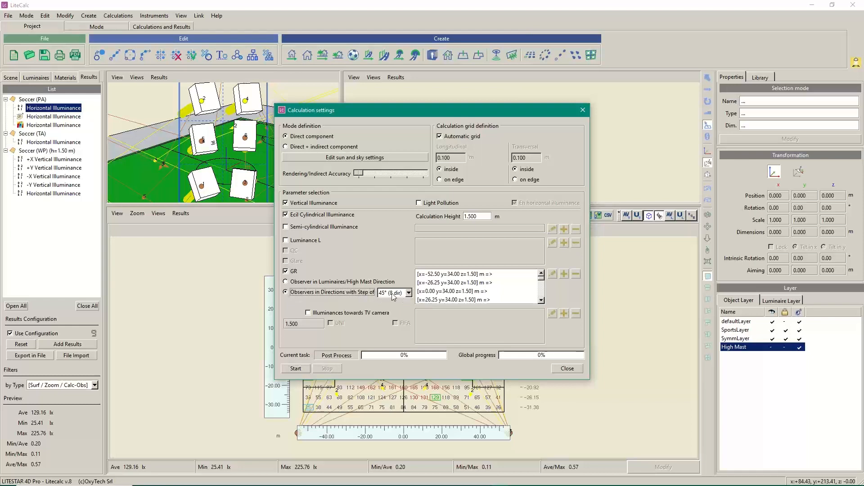
{"action": "left_click", "coordinate": [296, 368]}
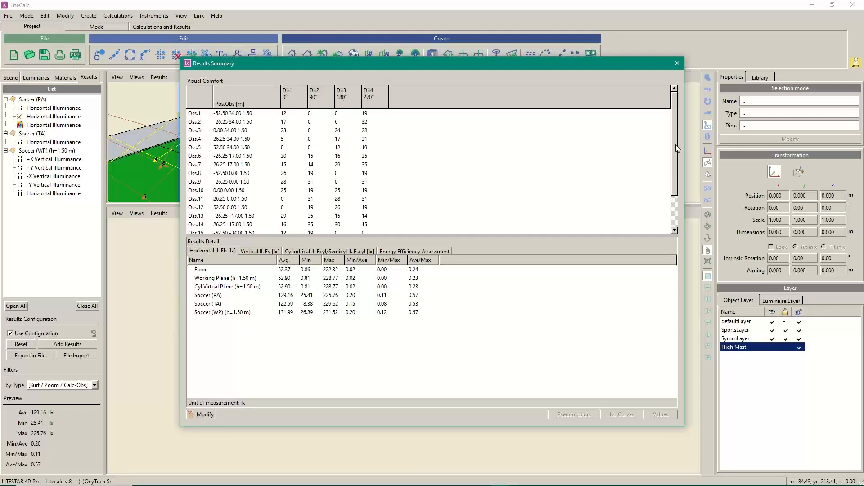
{"action": "left_click_drag", "start_coordinate": [674, 134], "coordinate": [678, 188]}
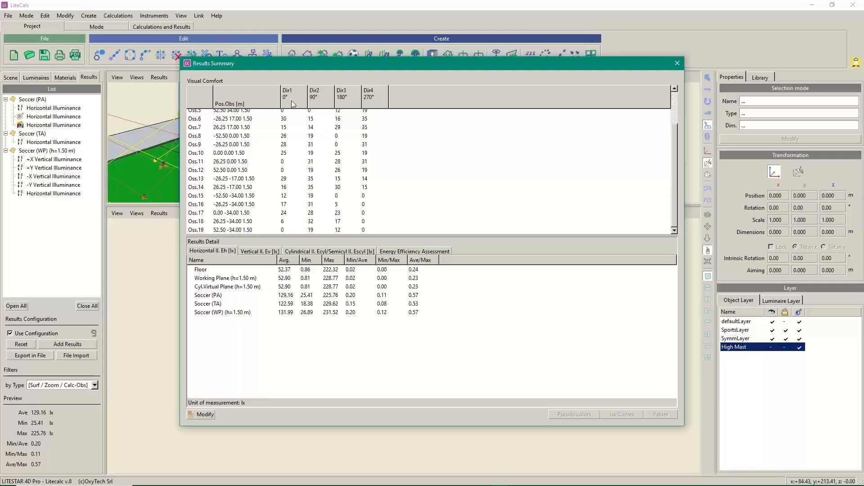
{"action": "left_click", "coordinate": [677, 63]}
Choose another direction step for the GR observers, rerun the calculation, and review the Visual Comfort table before closing it.
{"action": "left_click", "coordinate": [125, 17]}
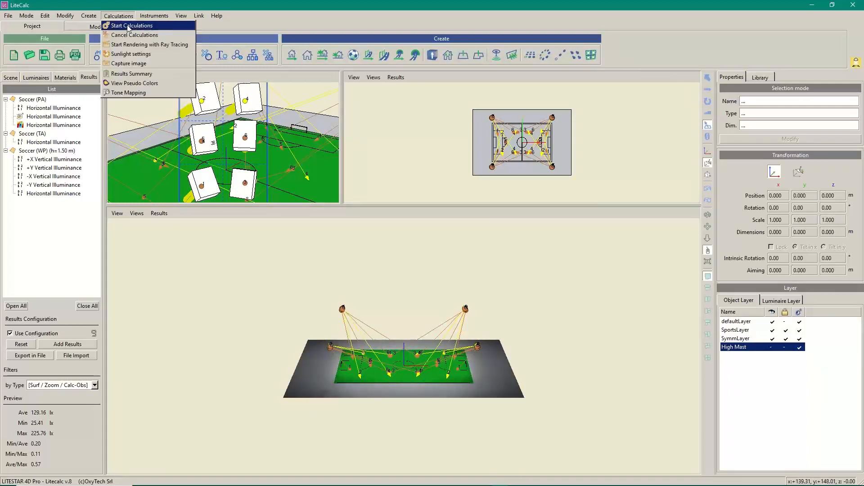
{"action": "left_click", "coordinate": [128, 27]}
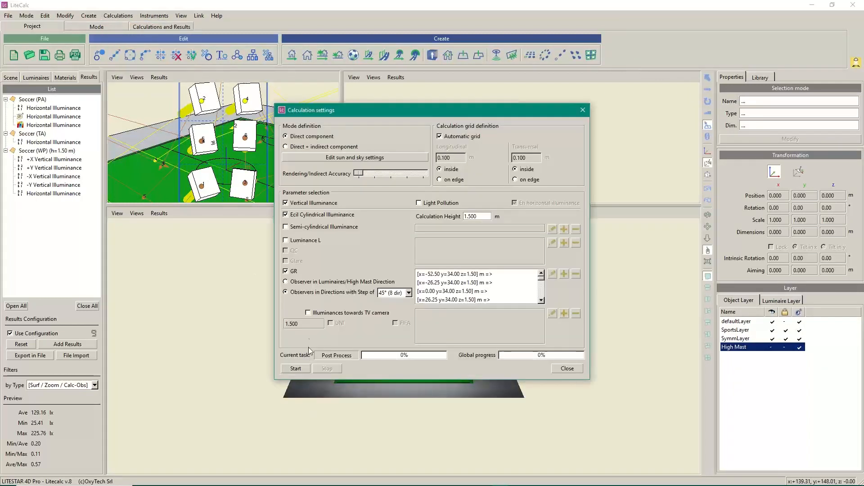
{"action": "left_click", "coordinate": [409, 293]}
{"action": "left_click", "coordinate": [391, 329]}
{"action": "left_click", "coordinate": [295, 368]}
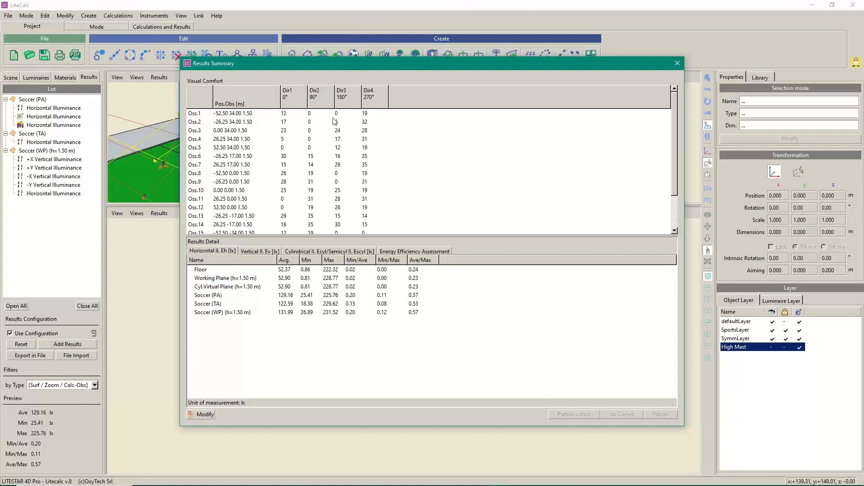
{"action": "scroll", "coordinate": [334, 121], "scroll_direction": "down", "scroll_amount": 2}
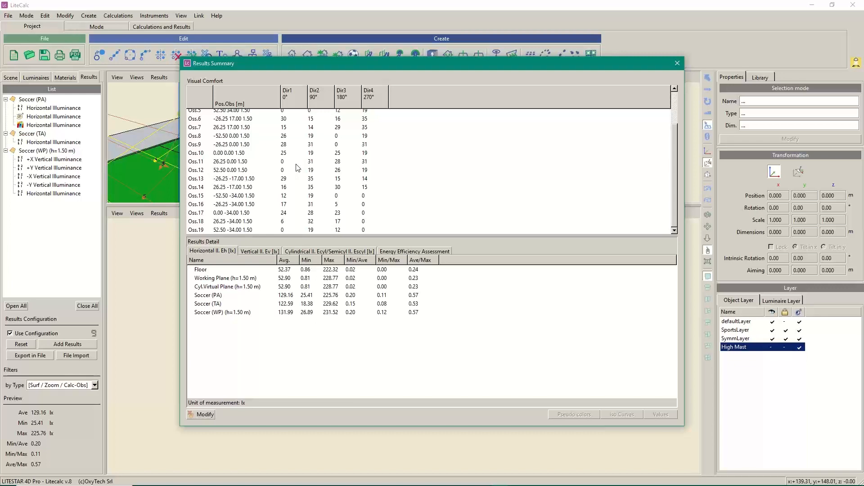
{"action": "left_click", "coordinate": [677, 65]}
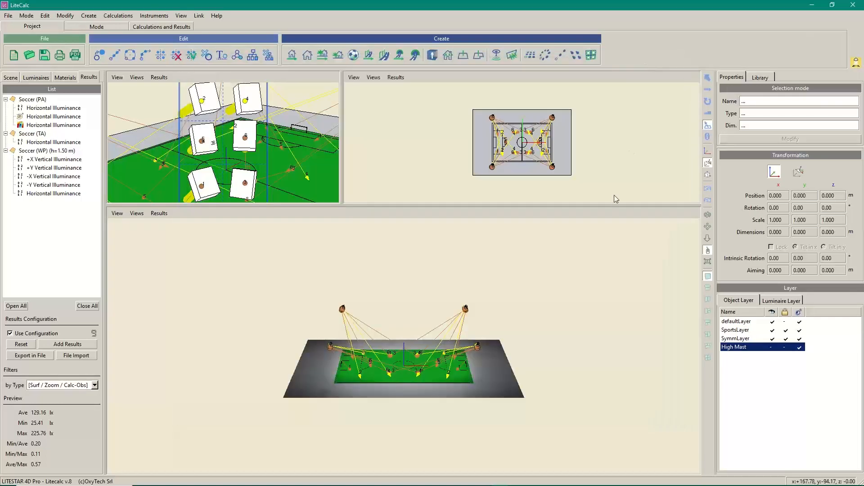